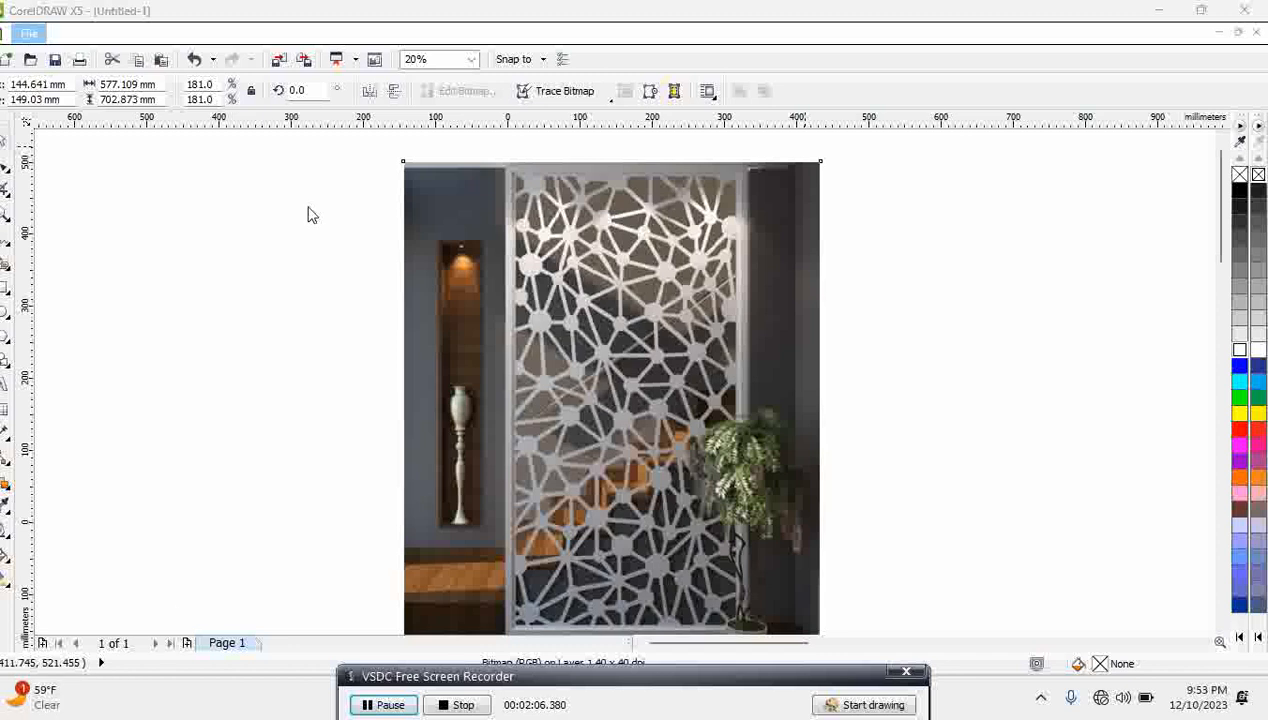
Lock the imported panel photo in place on the page.
click(228, 36)
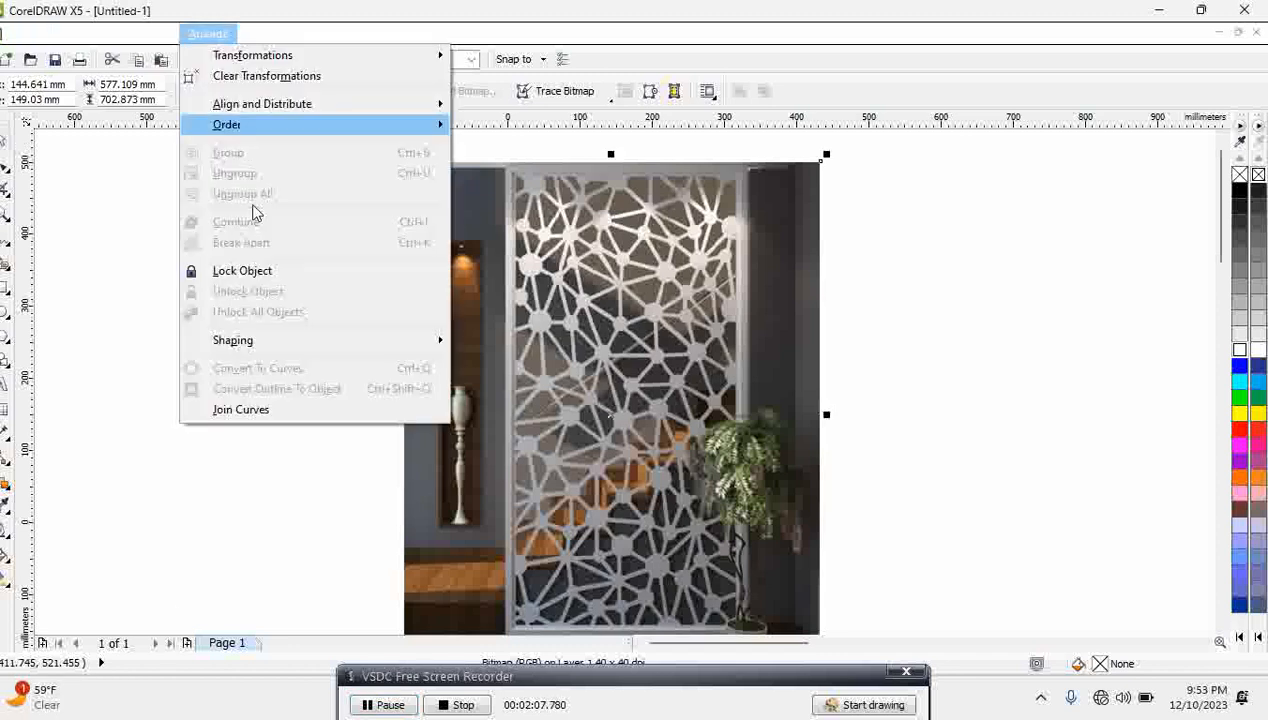
click(245, 271)
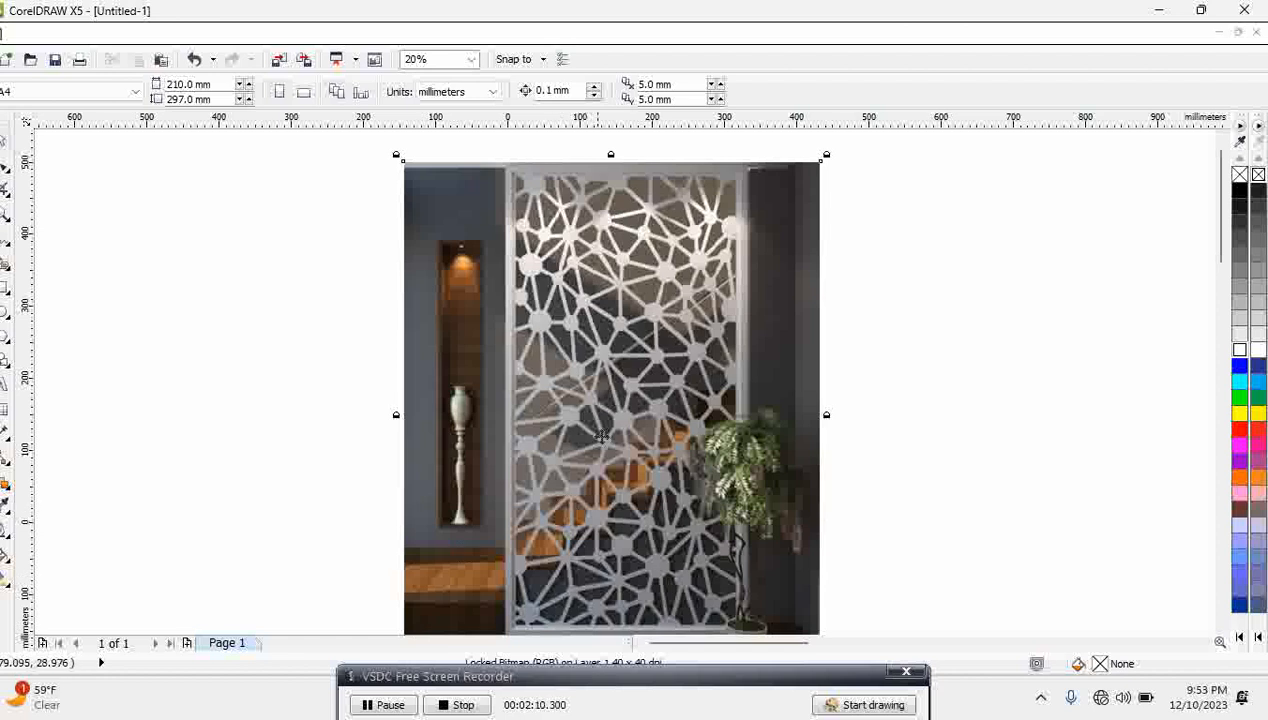
Trace a small triangular opening in the upper-left part of the photographed lattice as a closed outline with the Pen tool.
key(F2)
drag(487, 156, 827, 314)
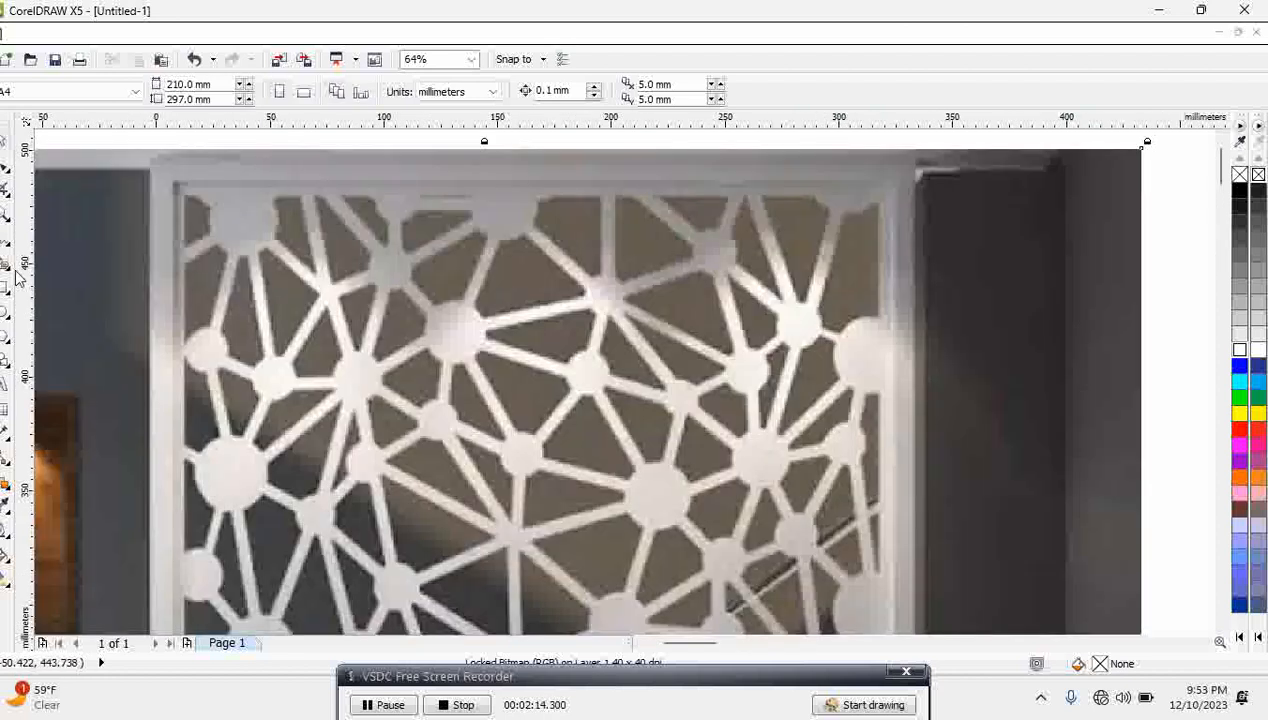
click(8, 168)
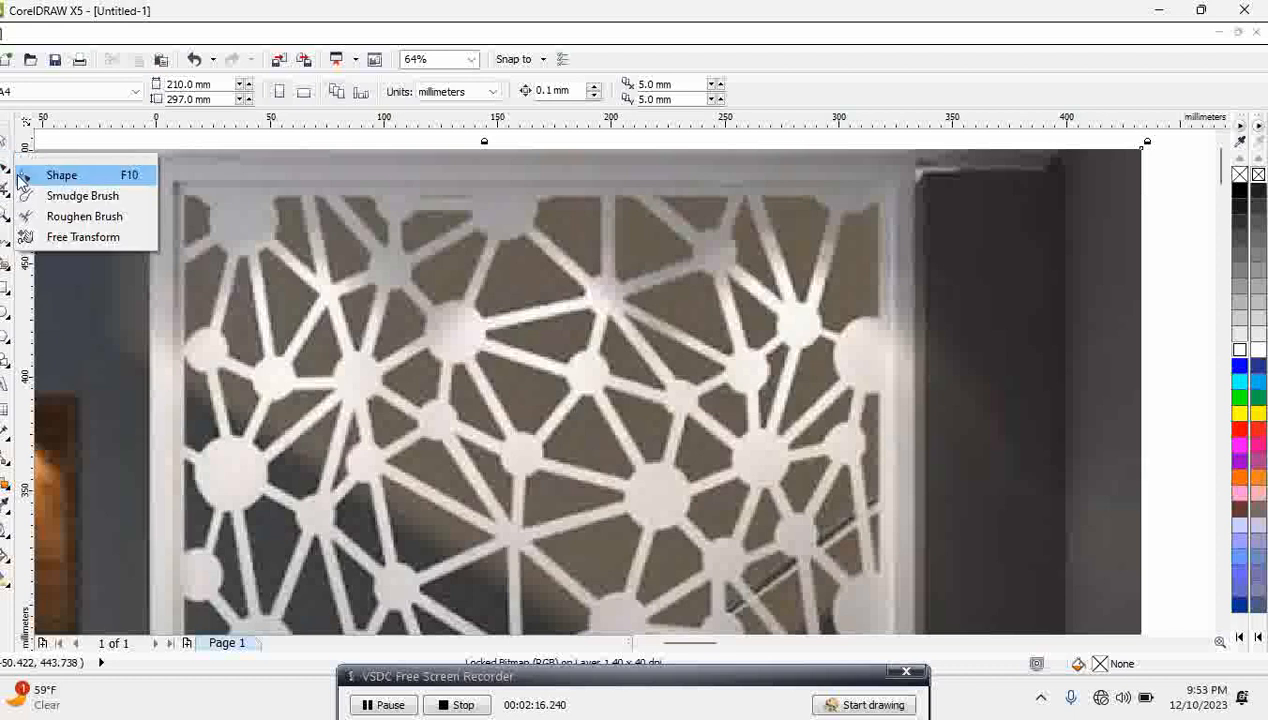
click(8, 240)
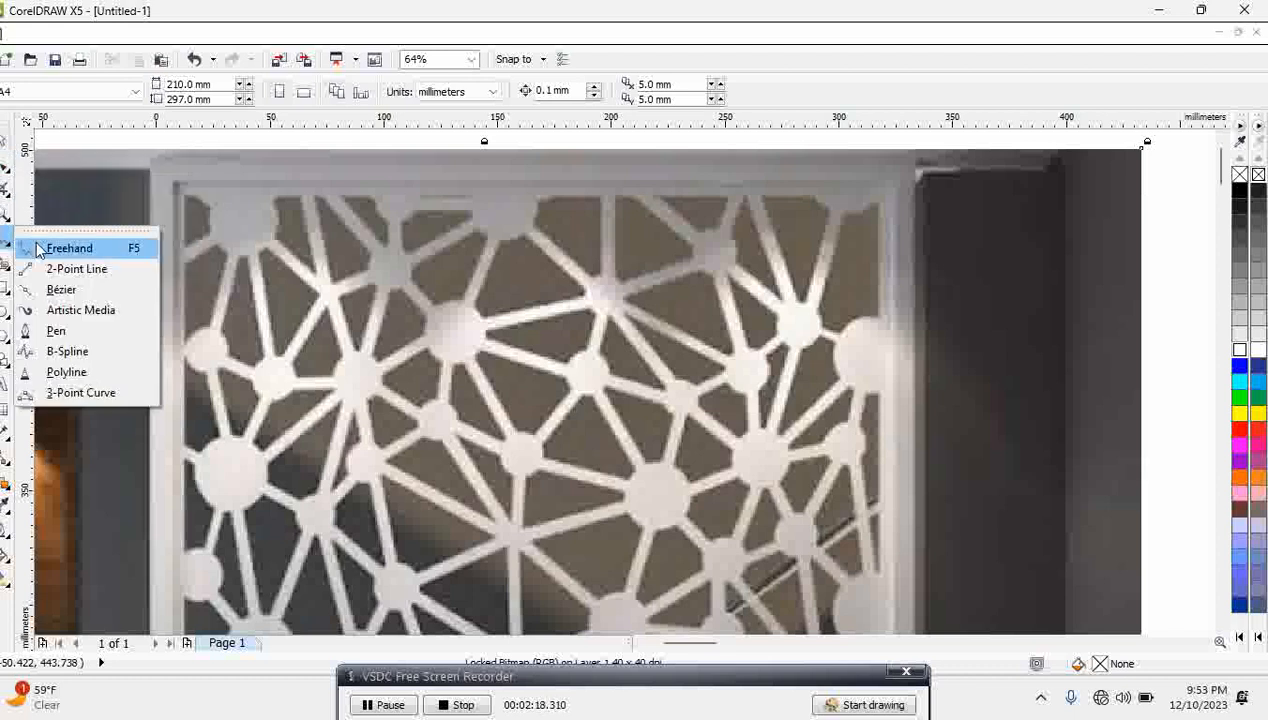
click(56, 332)
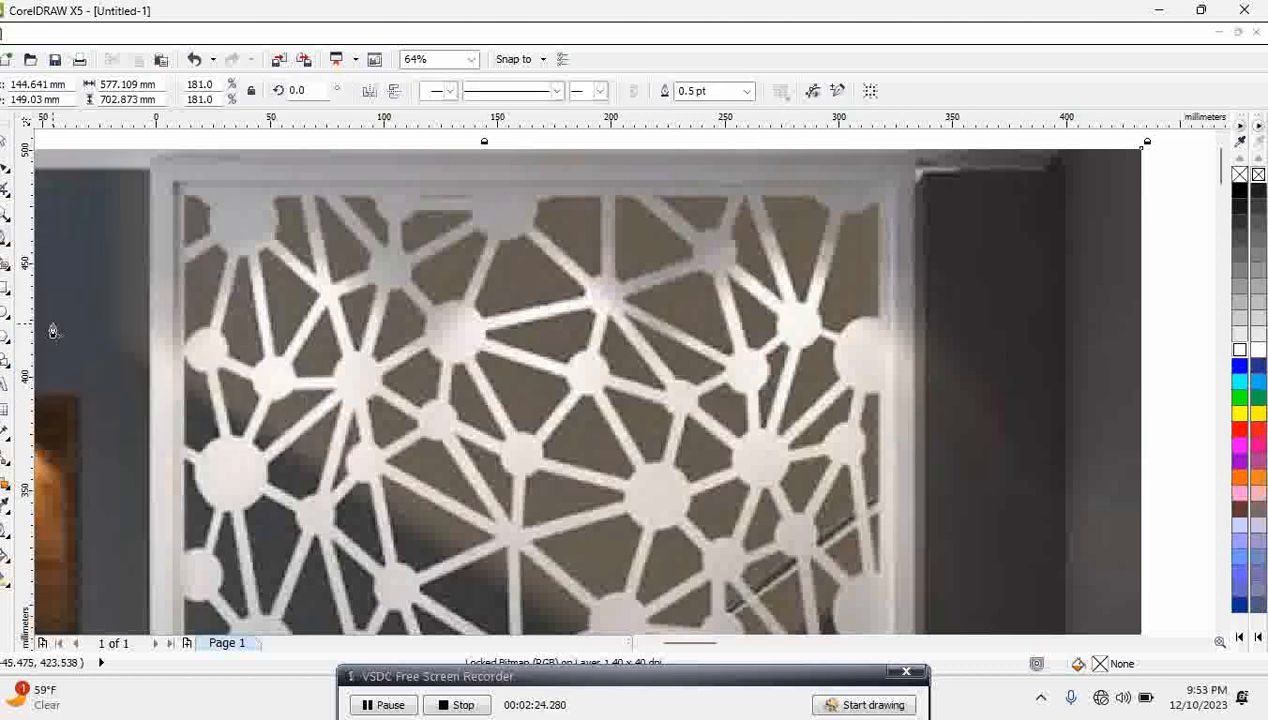
click(325, 308)
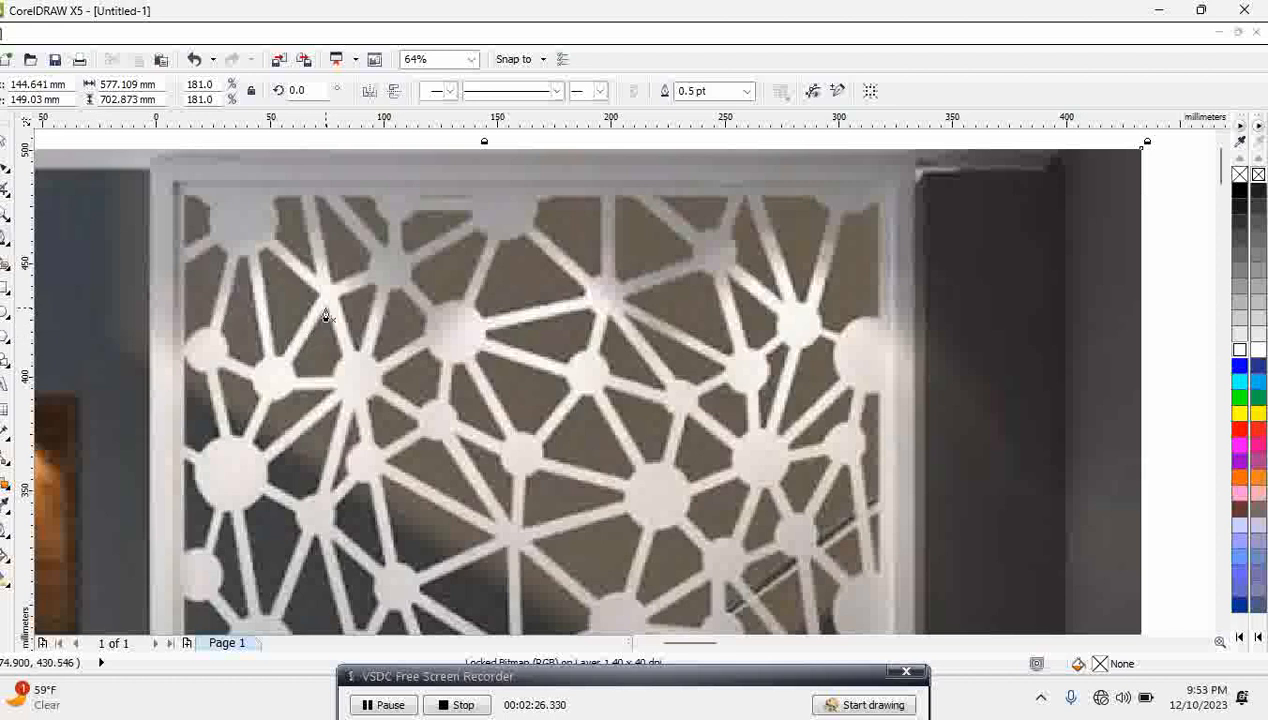
click(350, 377)
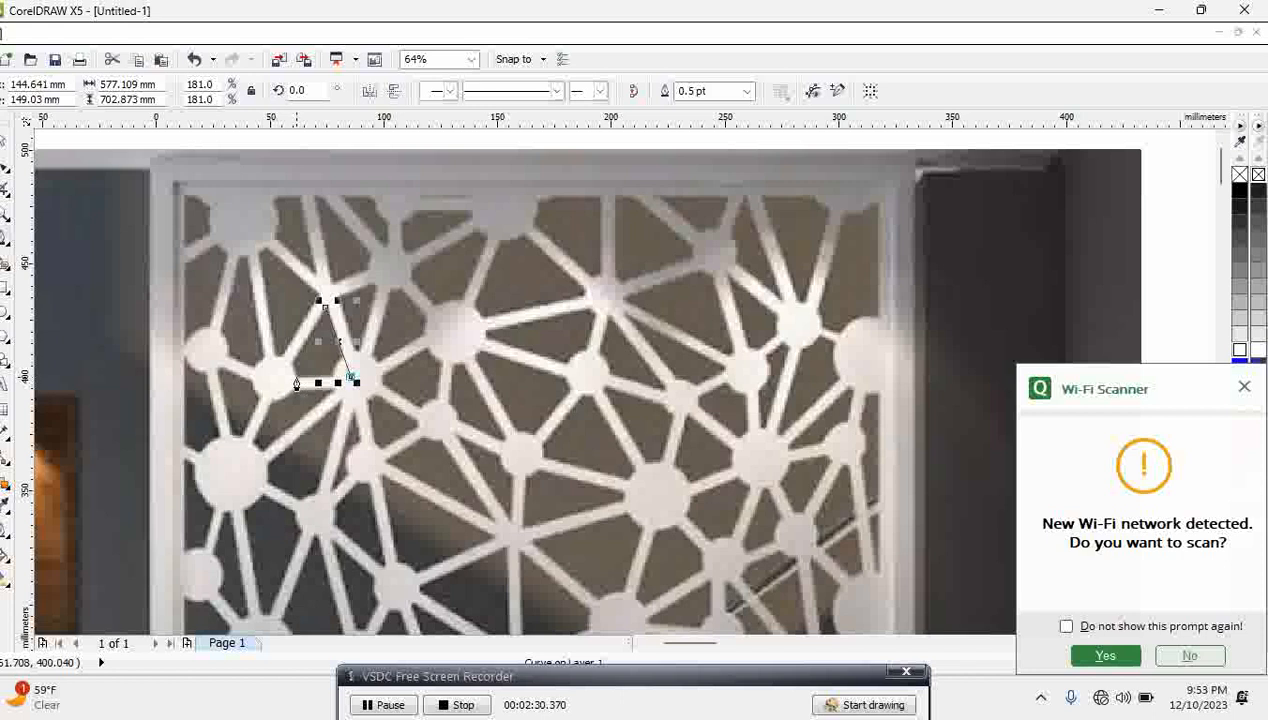
click(288, 375)
click(325, 308)
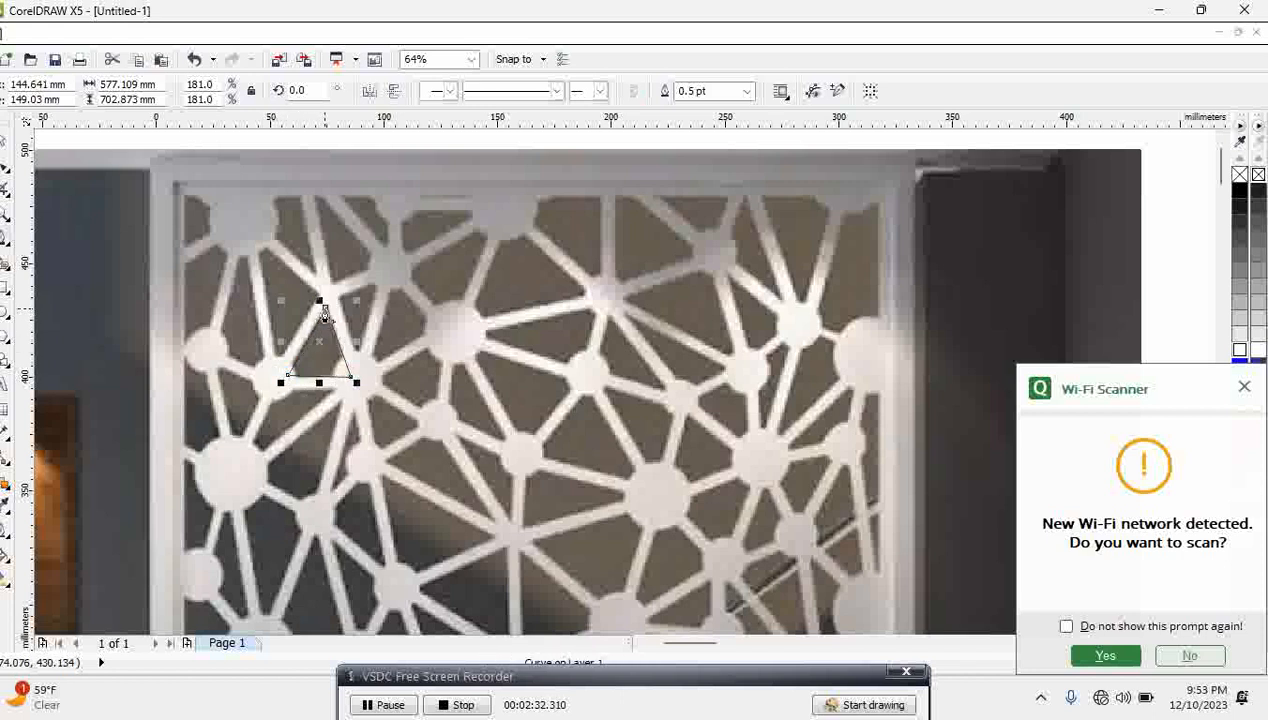
Trace the next two triangular openings to the right of the first outline as separate closed Pen shapes.
click(337, 299)
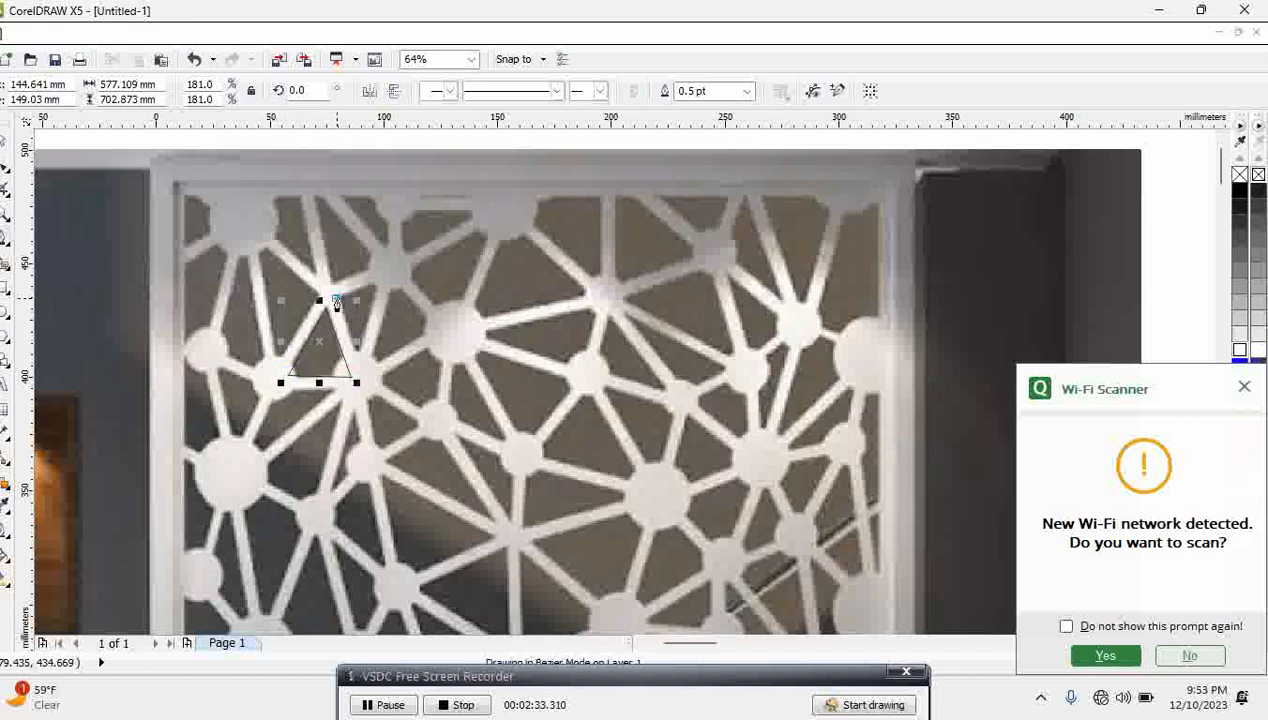
click(355, 360)
click(387, 272)
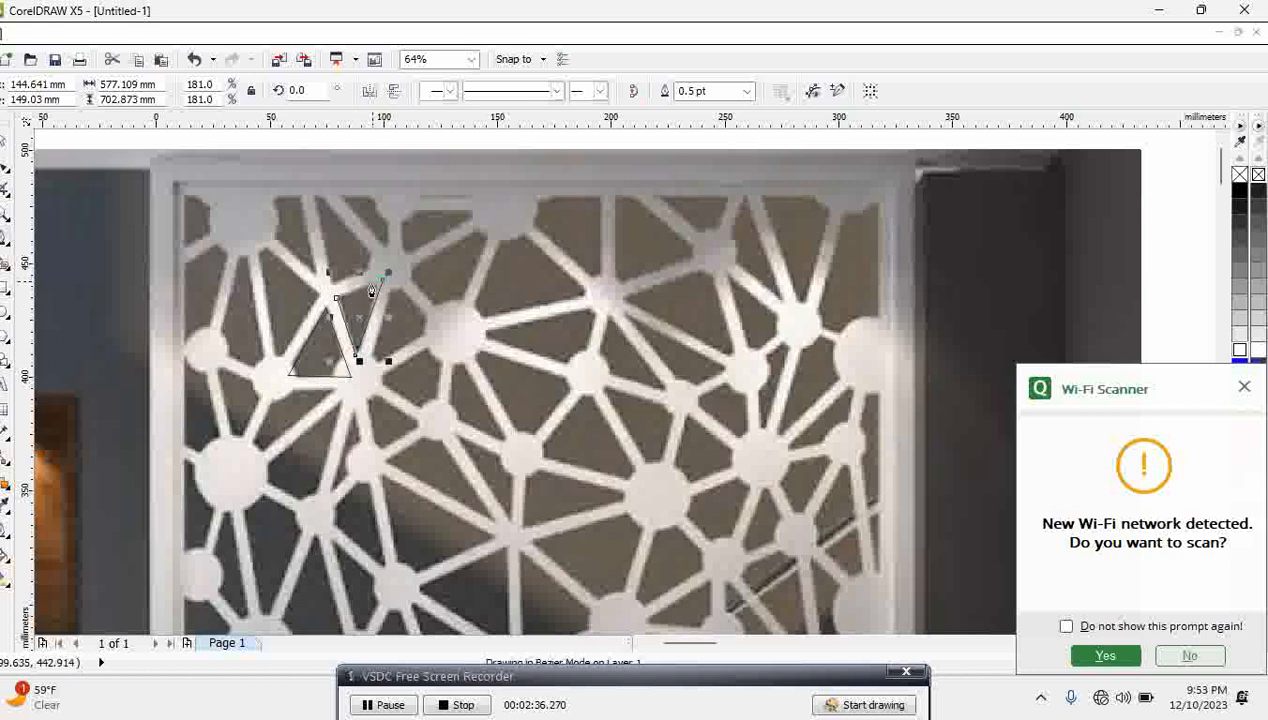
click(336, 300)
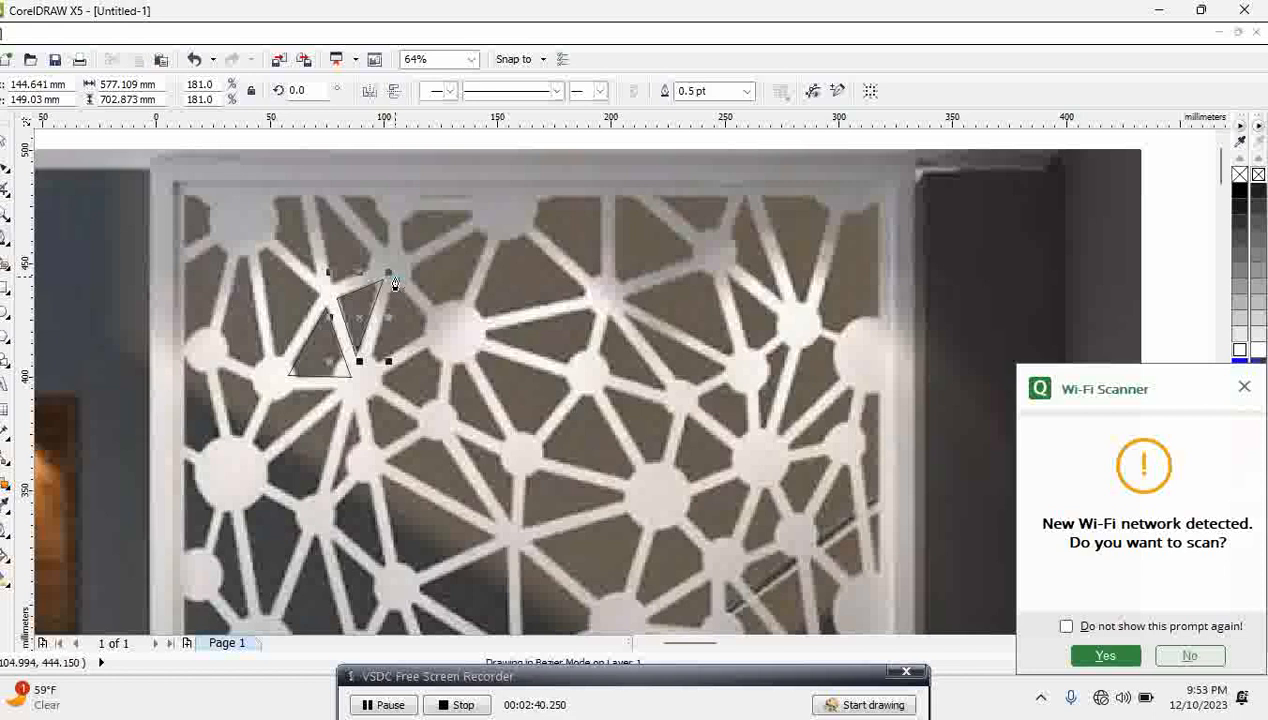
click(361, 377)
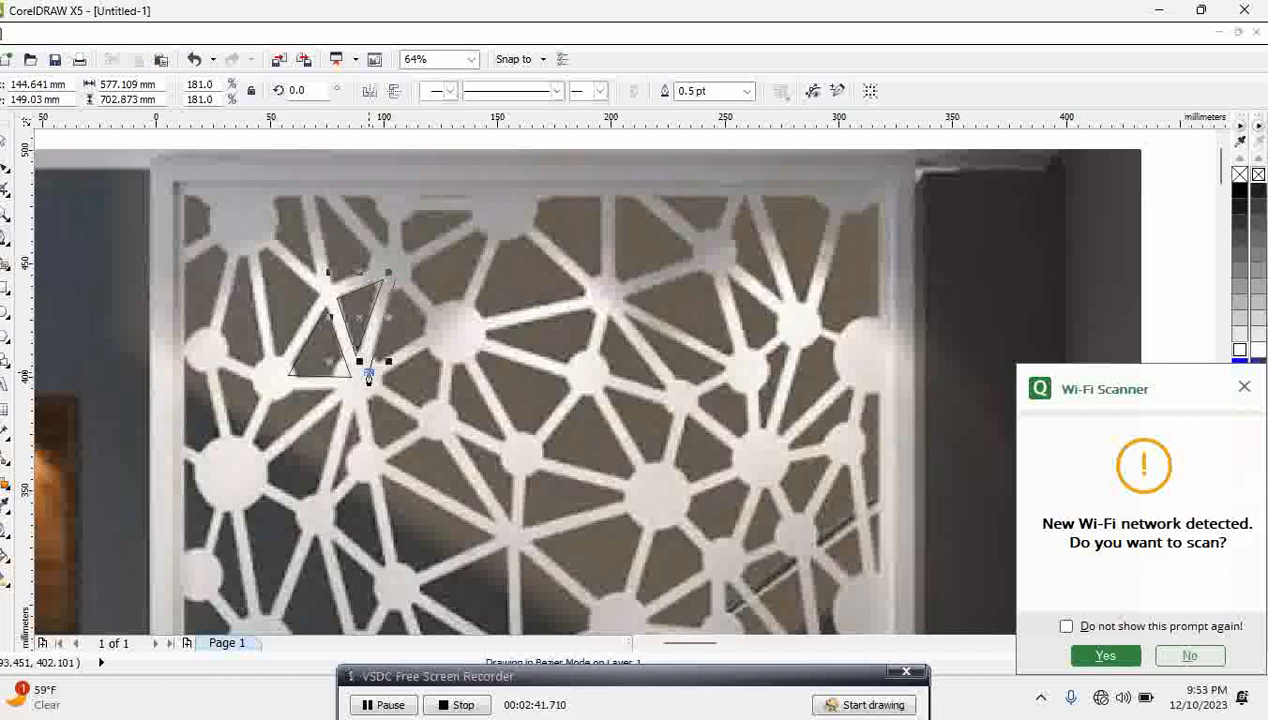
click(441, 328)
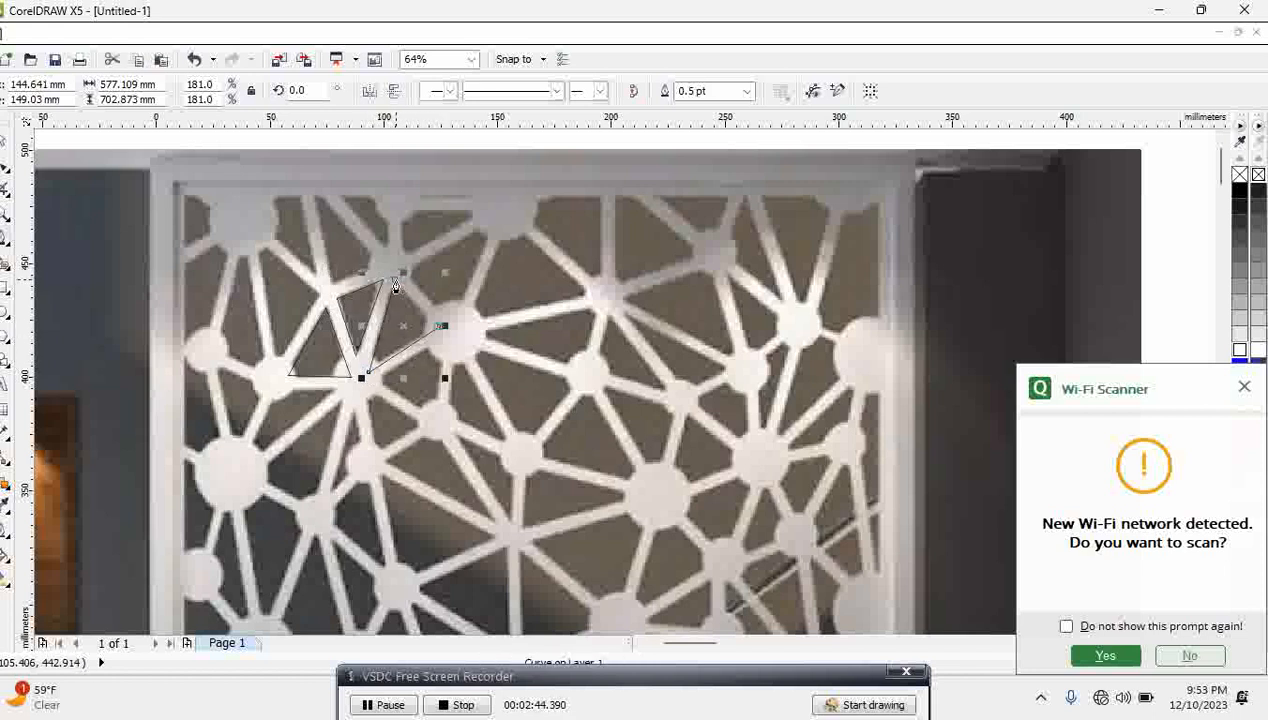
click(398, 276)
Trace the larger triangular opening reaching up to the round node at the lattice's upper edge, about 42 × 47 mm, as a closed Pen shape.
click(399, 271)
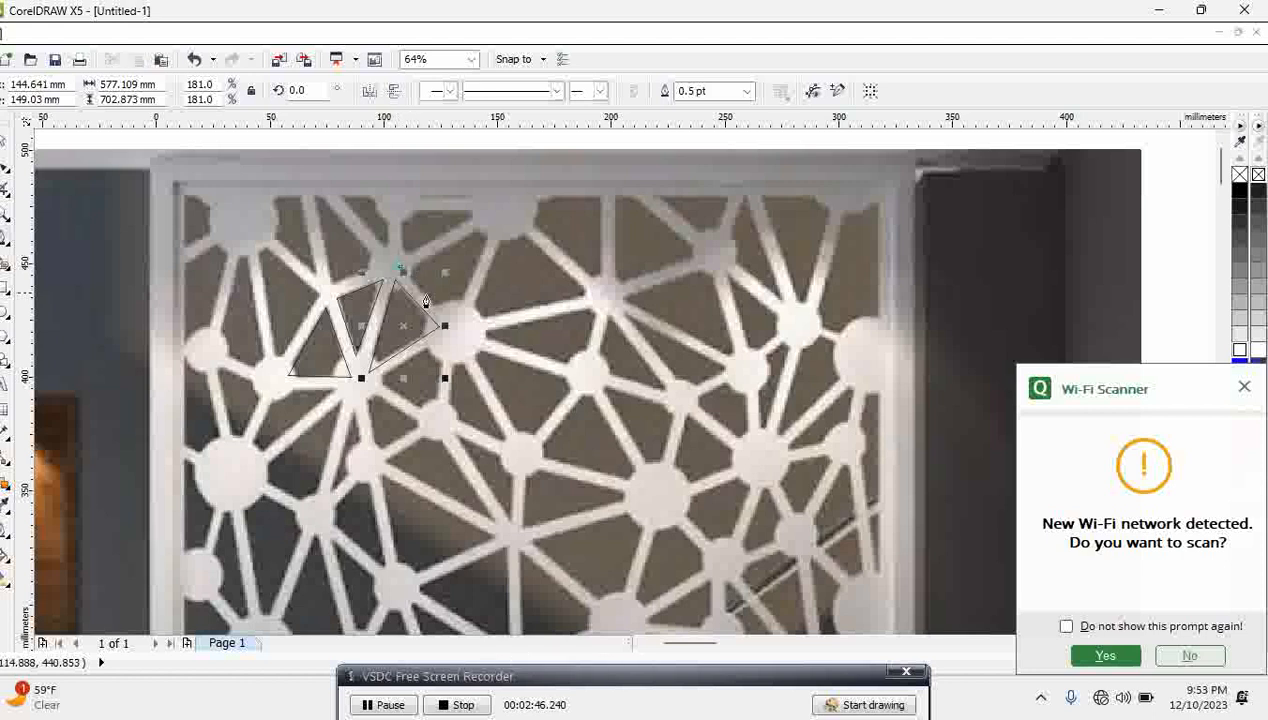
click(445, 328)
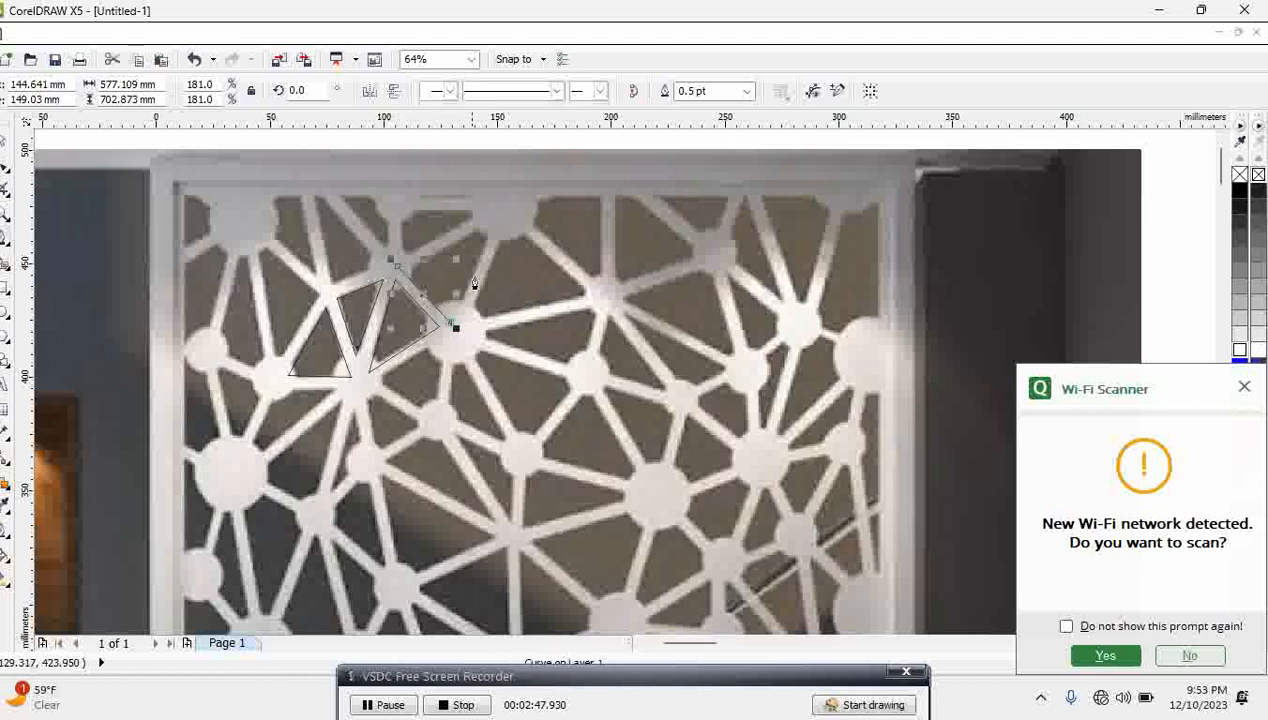
click(497, 210)
click(399, 270)
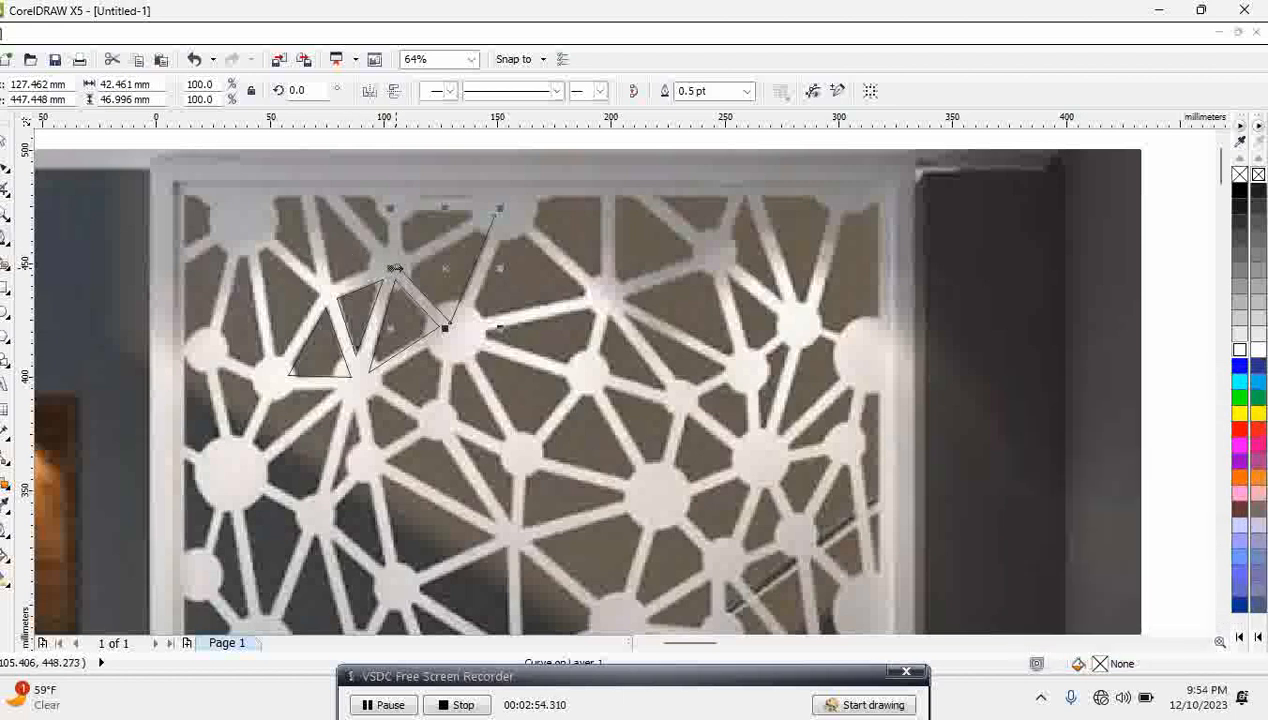
click(396, 268)
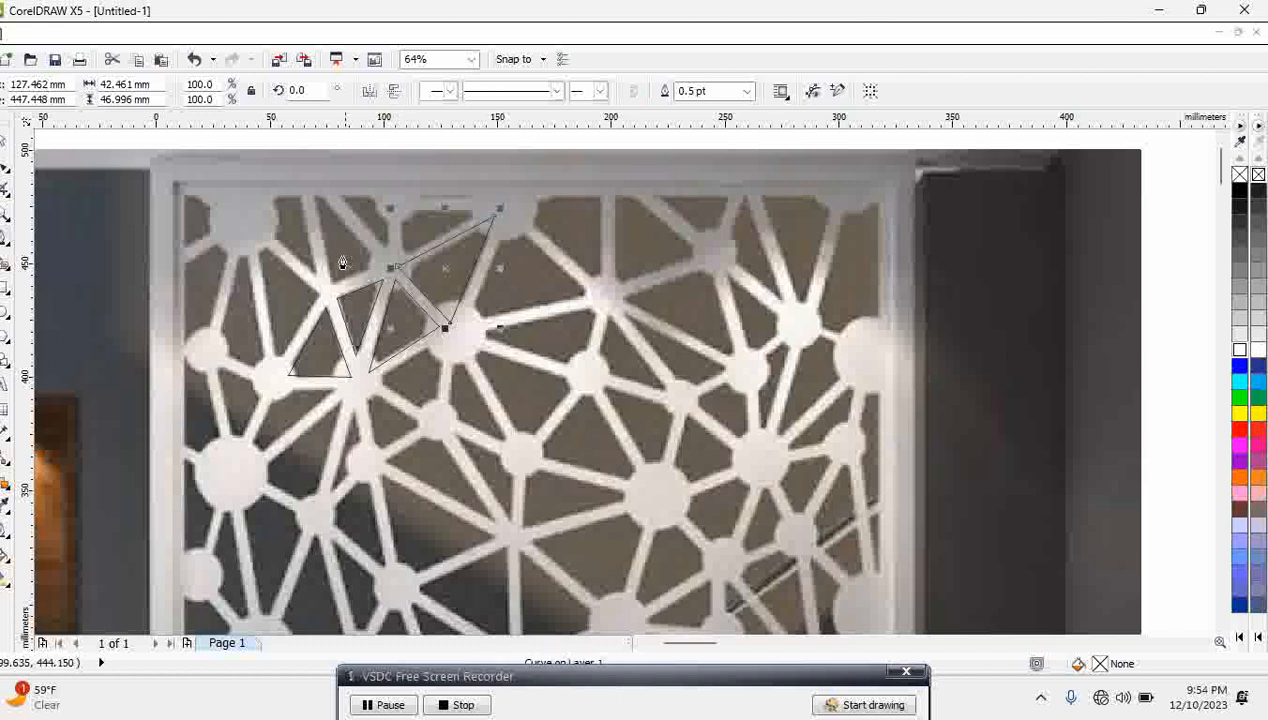
Trace the tall triangular opening that starts at the lattice's upper edge, above the narrow second outline, as a closed Pen shape.
click(313, 189)
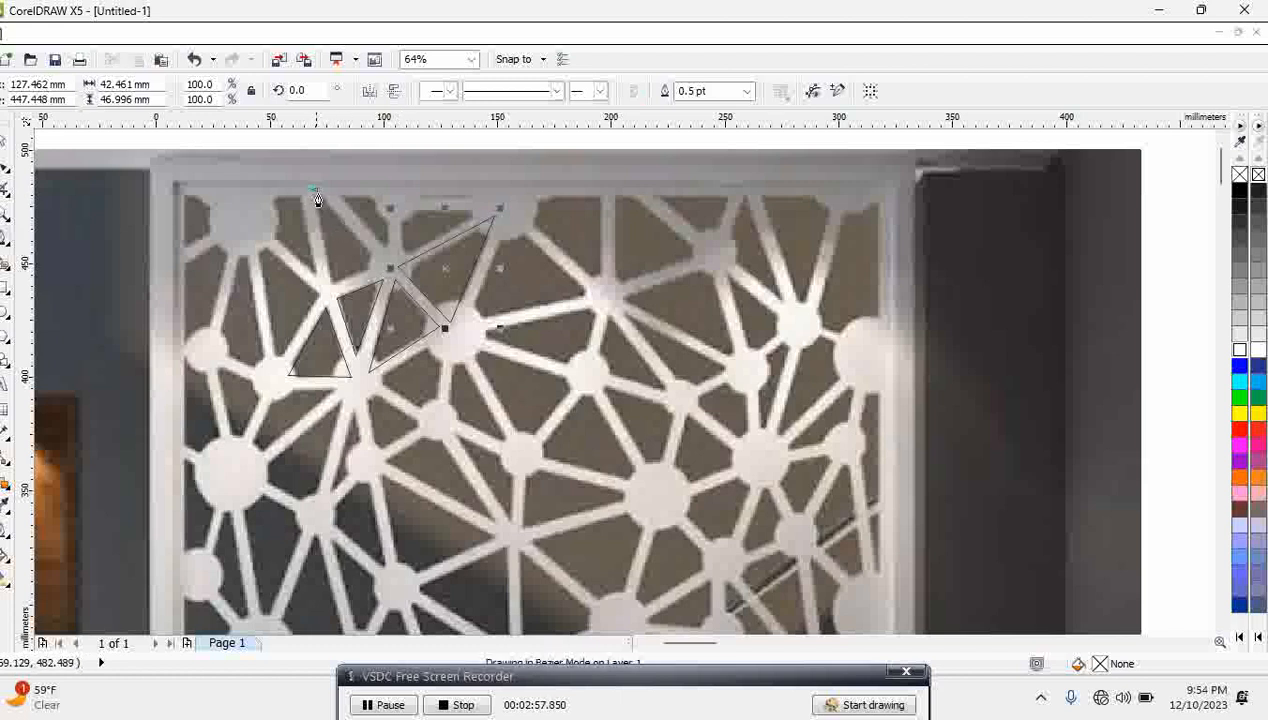
click(390, 268)
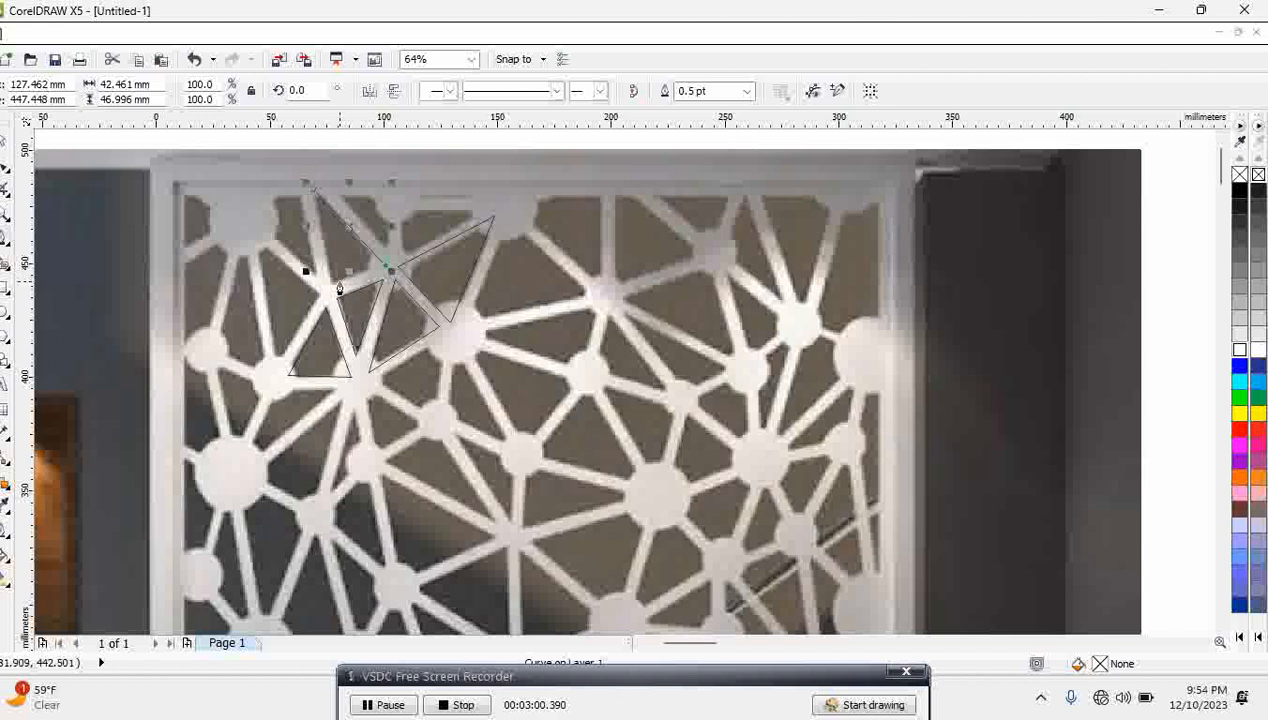
click(333, 284)
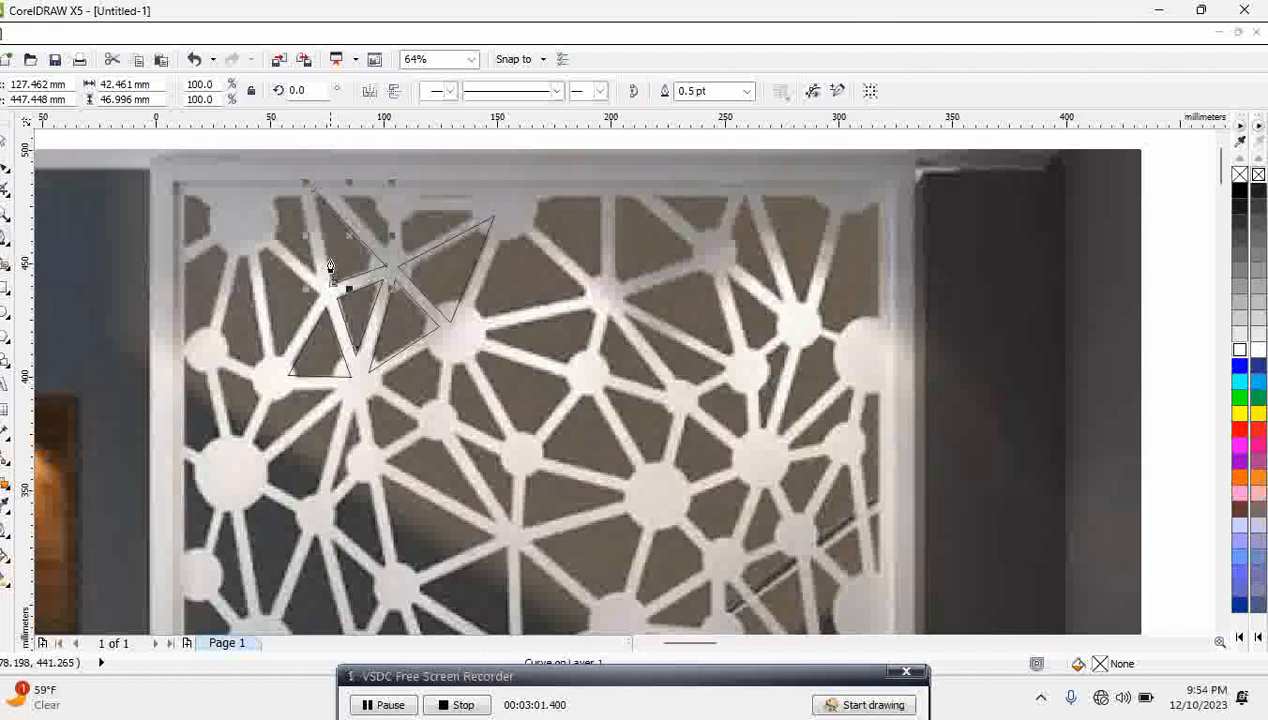
click(313, 191)
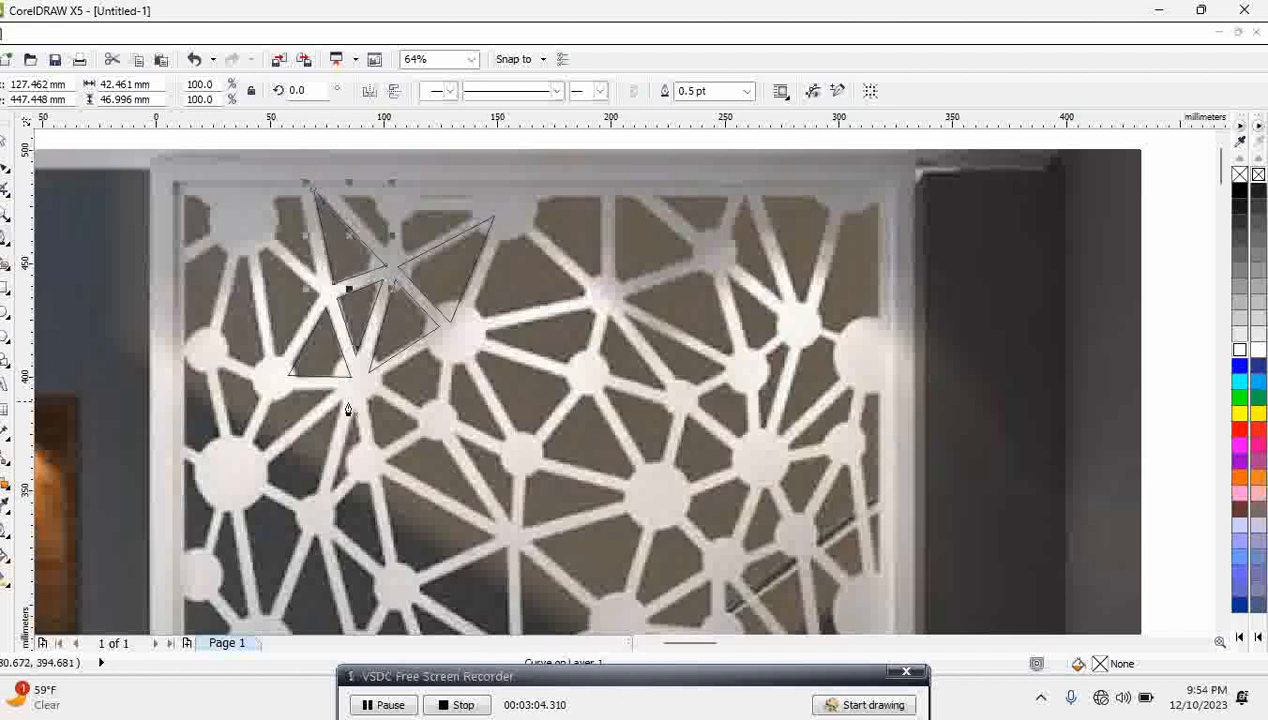
Trace the two adjacent triangular openings below the first group, both meeting at the lower strut junction, as closed Pen shapes.
click(378, 465)
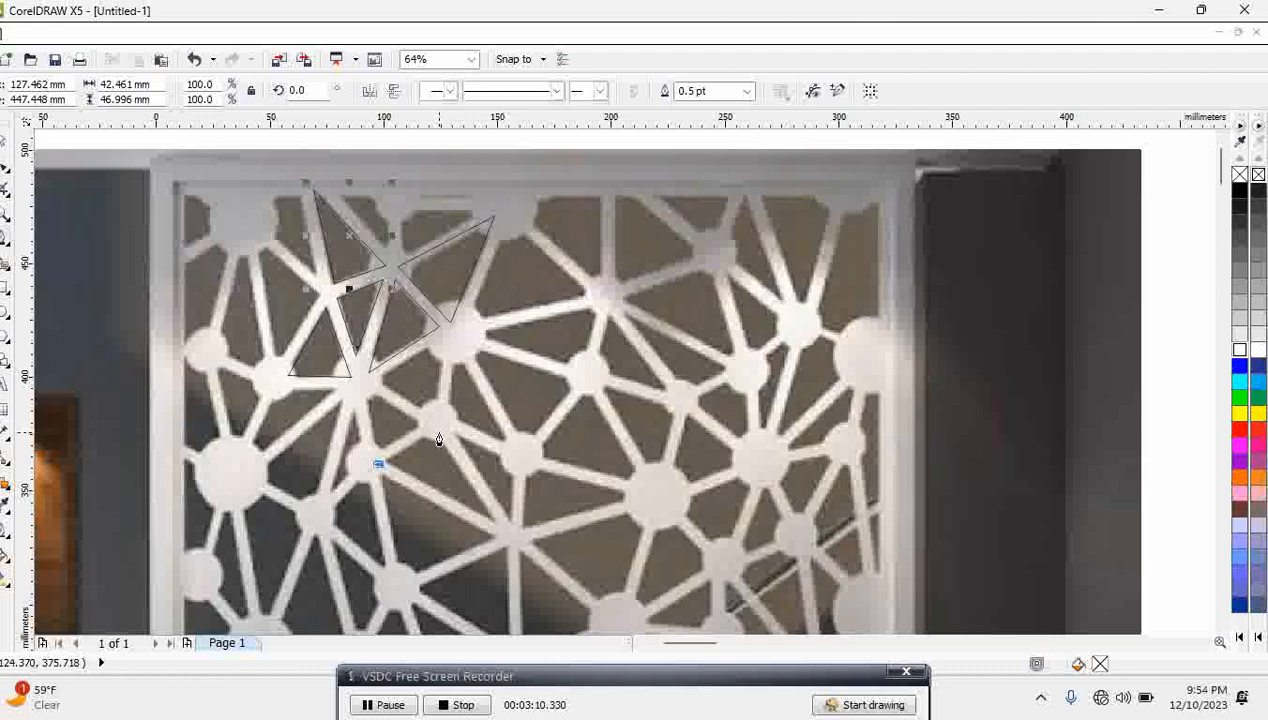
double_click(440, 426)
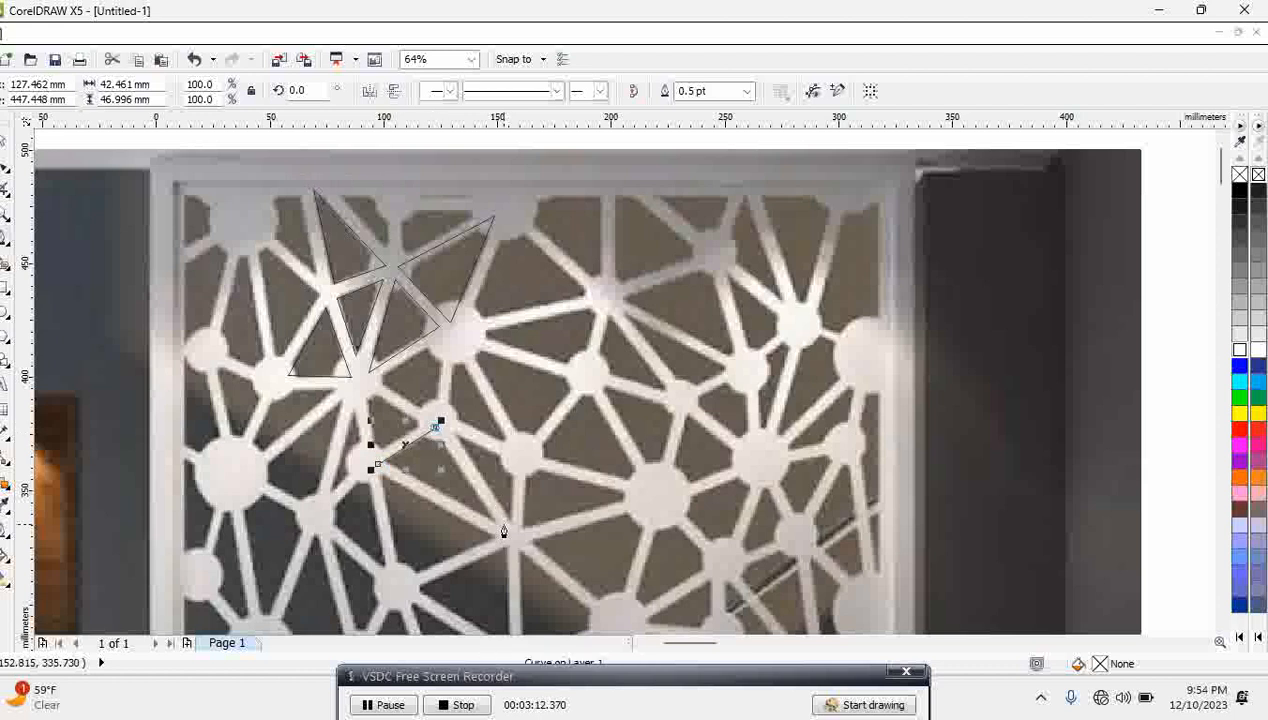
double_click(505, 533)
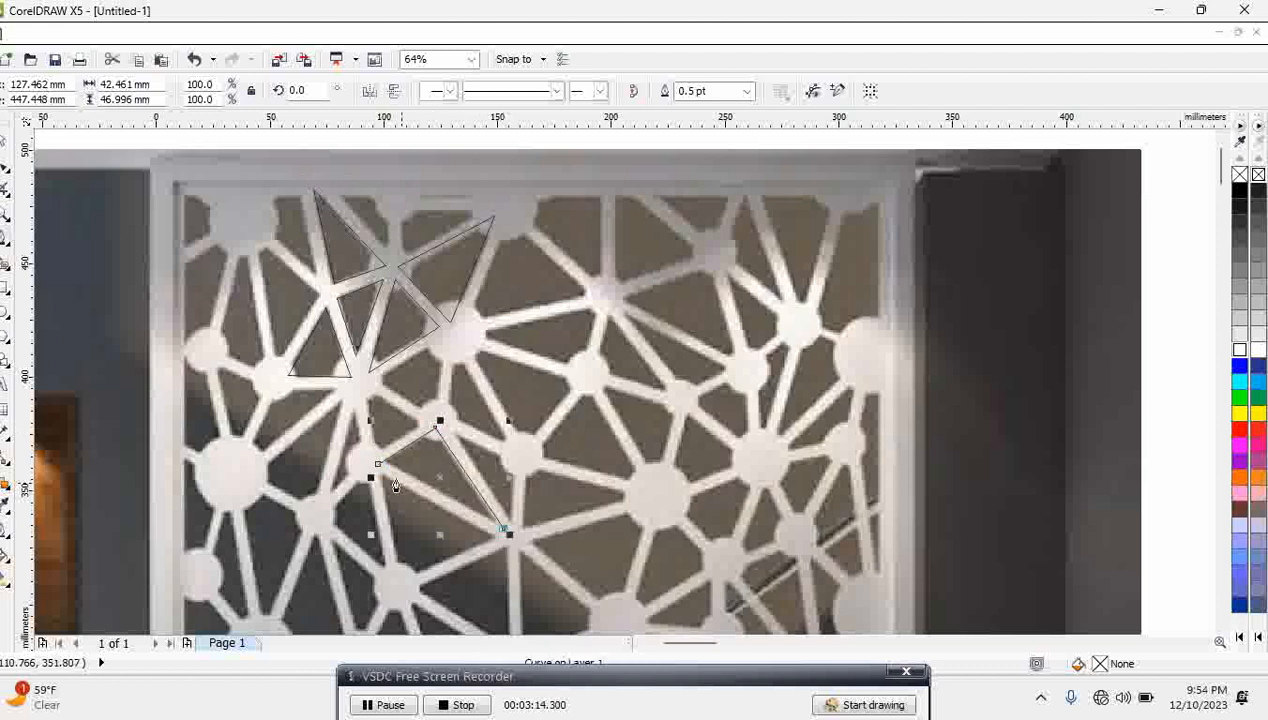
click(377, 466)
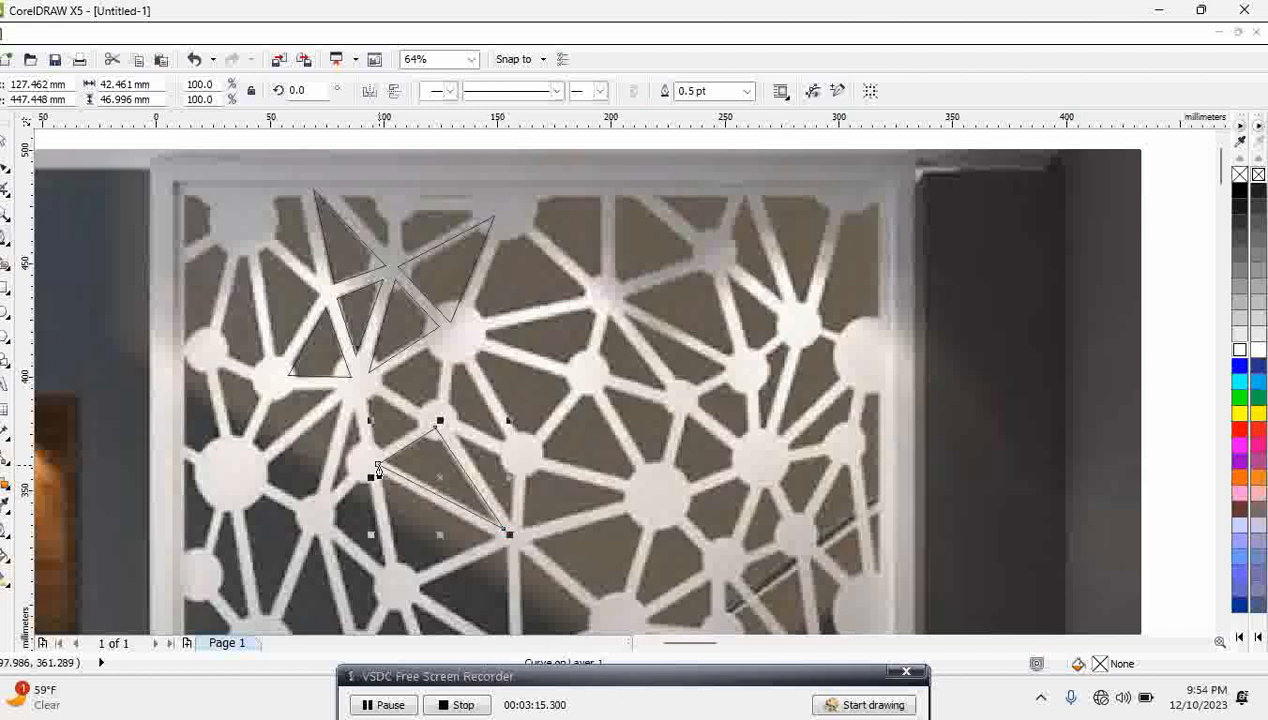
click(453, 432)
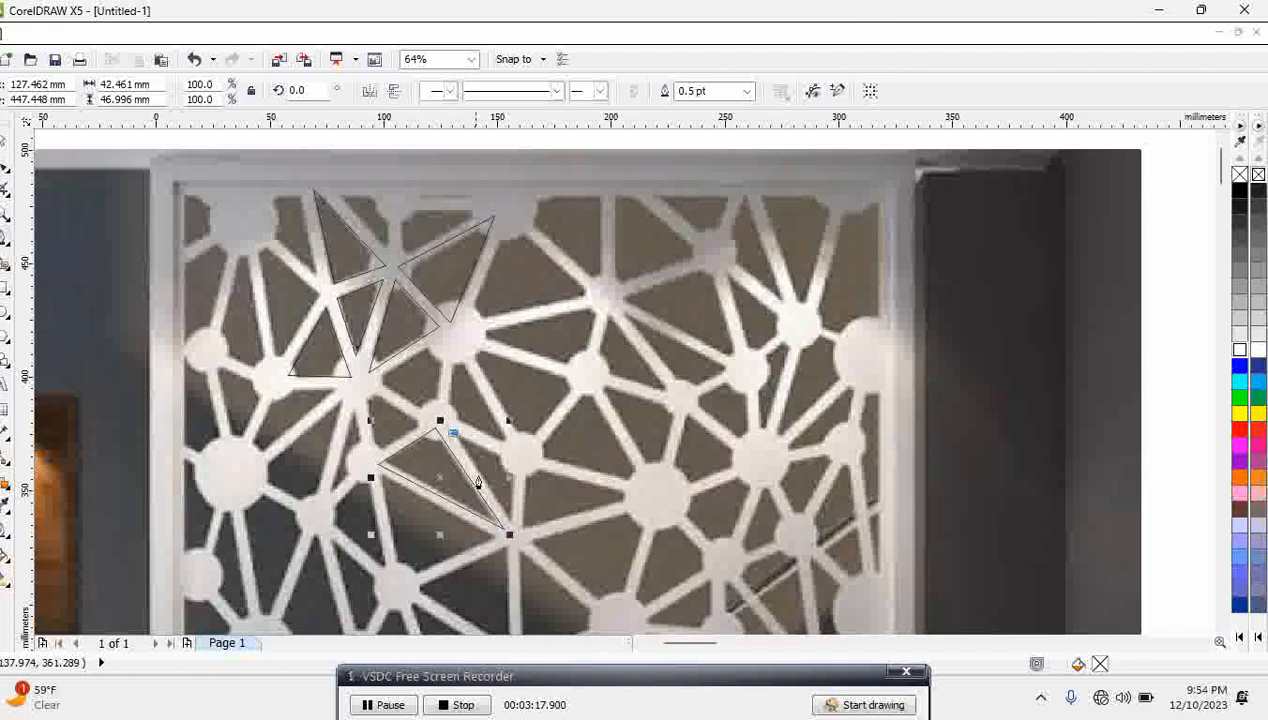
double_click(512, 530)
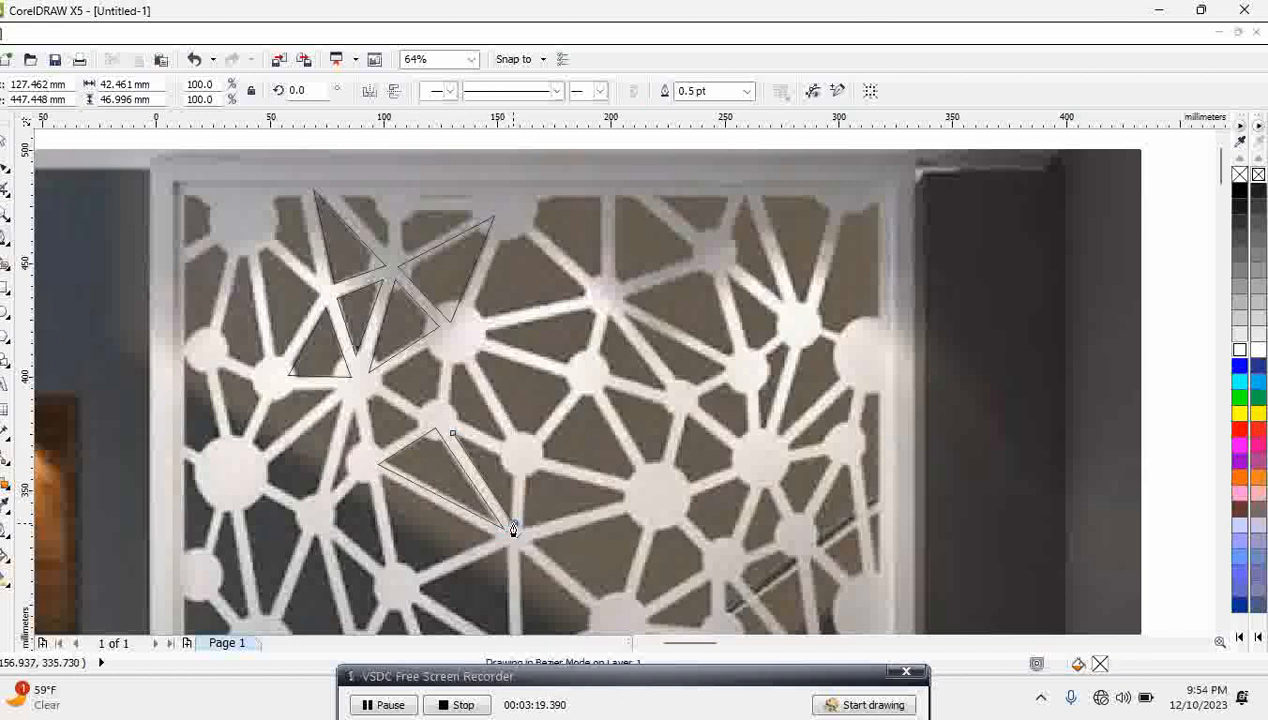
click(509, 462)
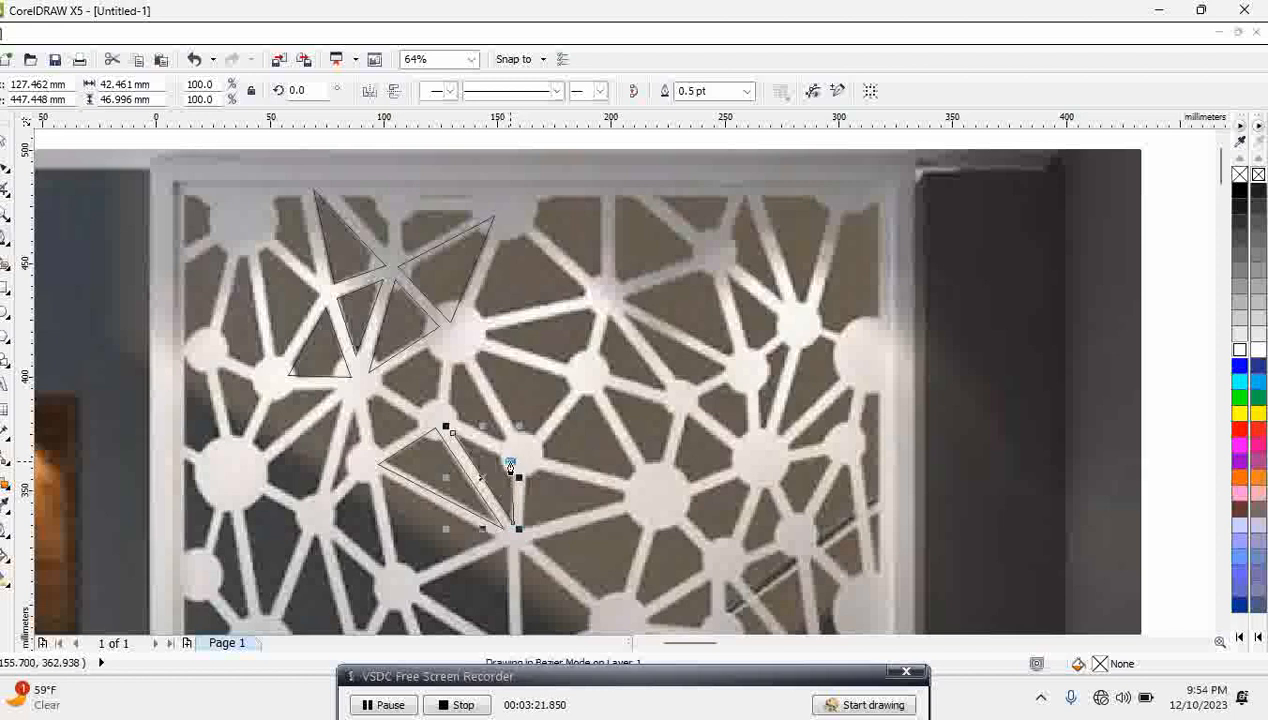
click(452, 433)
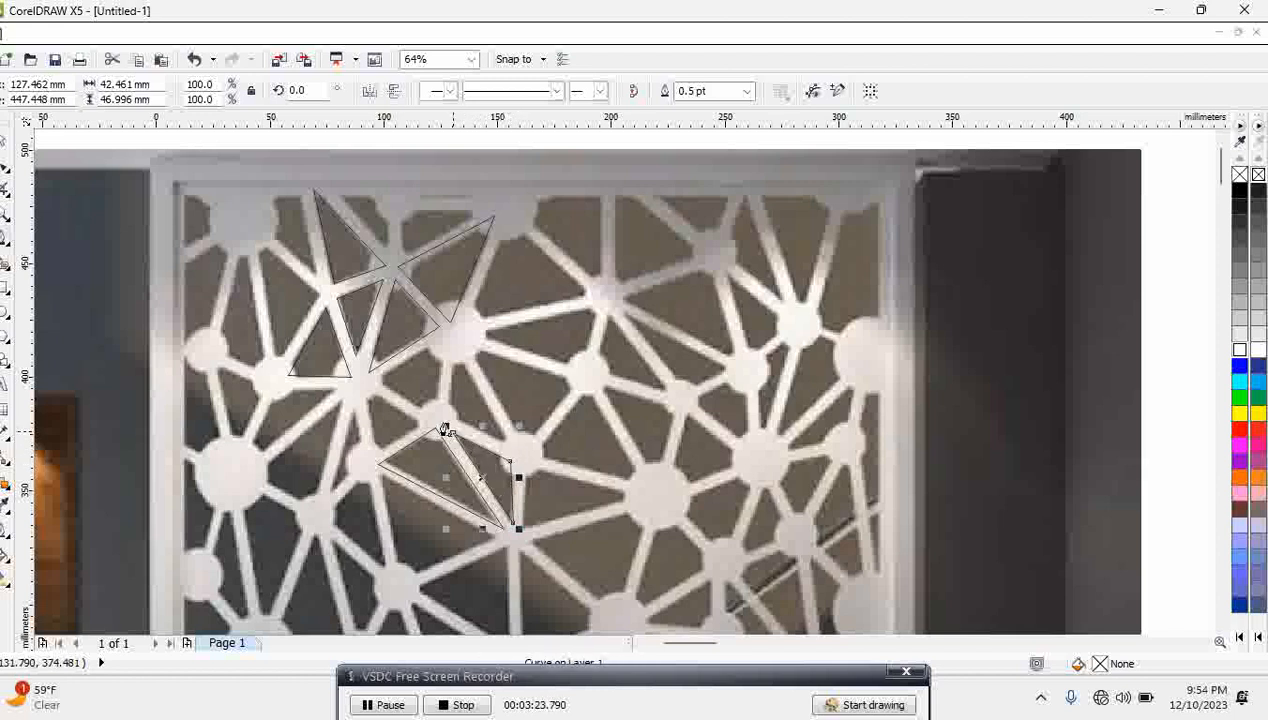
Trace the triangular opening lying between the upper and lower groups of outlines as a closed Pen shape.
click(369, 372)
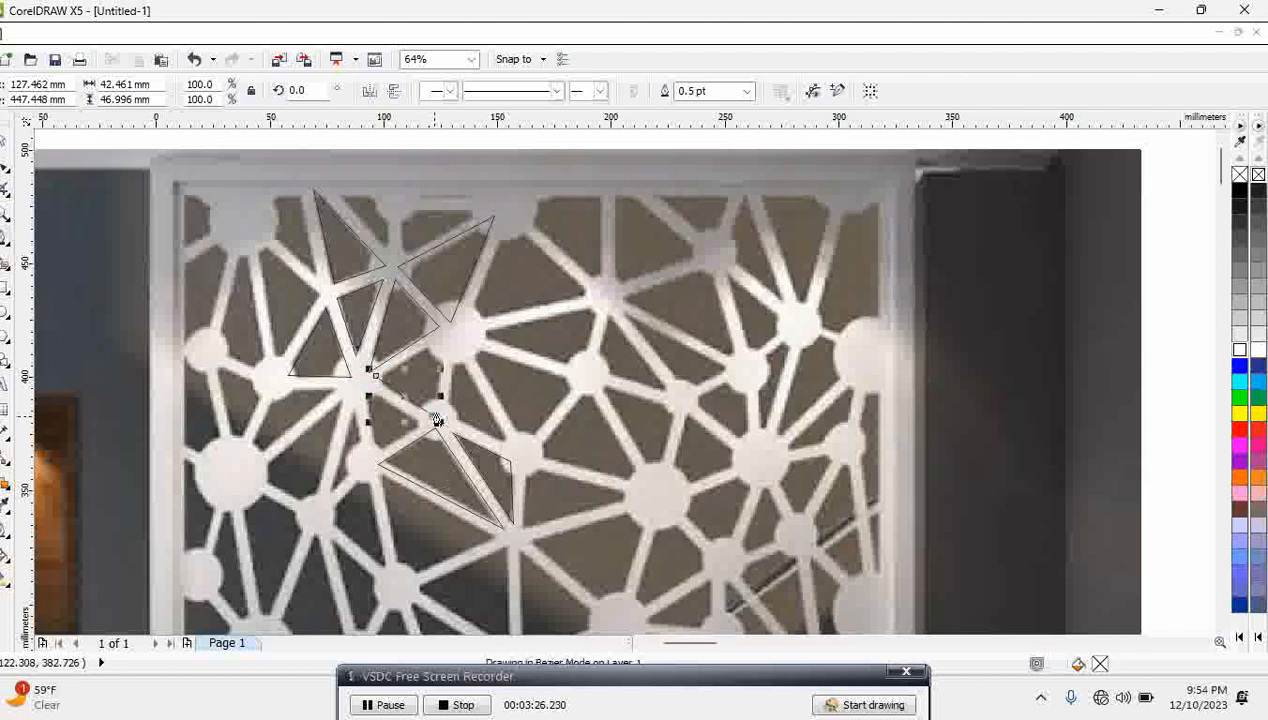
click(434, 415)
click(453, 327)
click(369, 373)
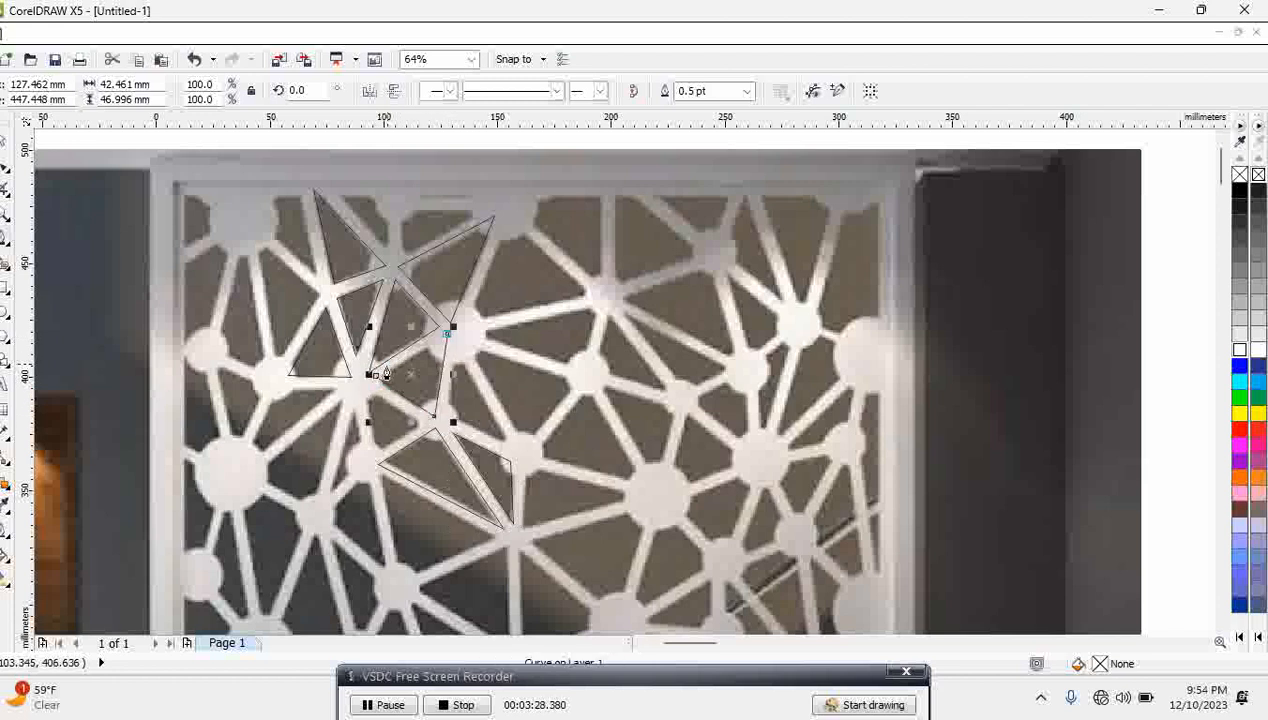
click(376, 377)
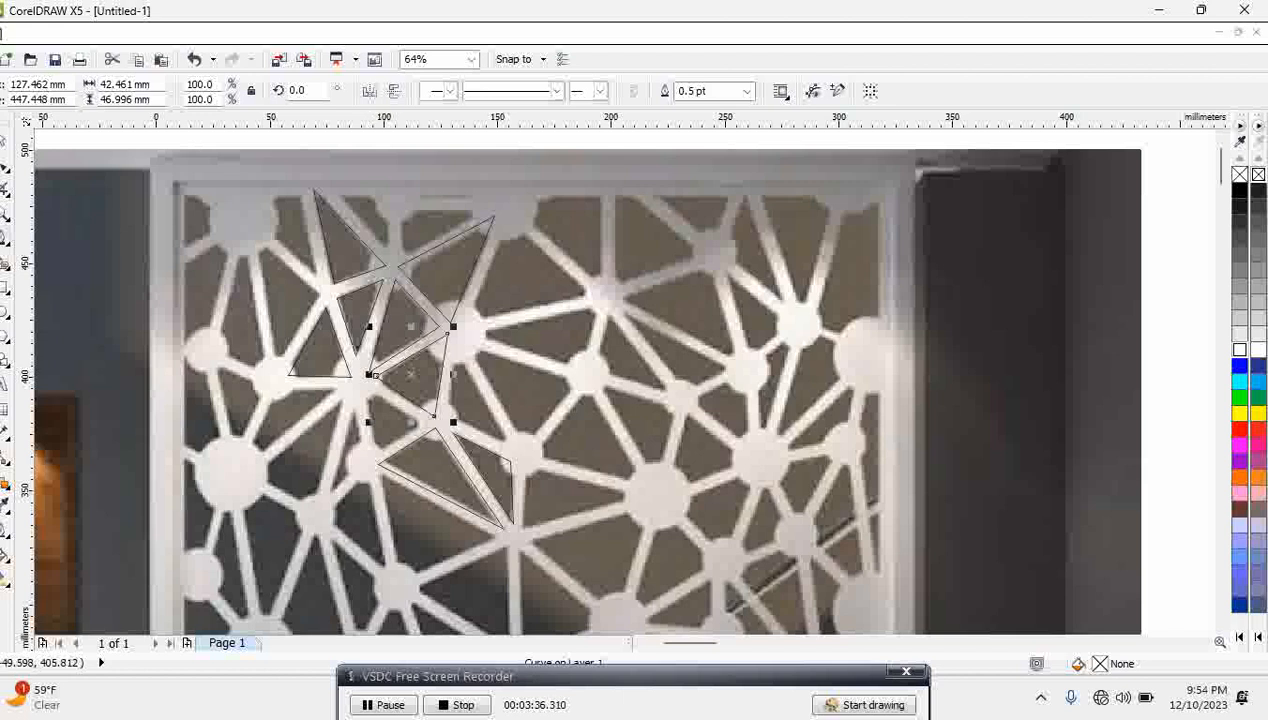
click(7, 252)
mouse_move(7, 243)
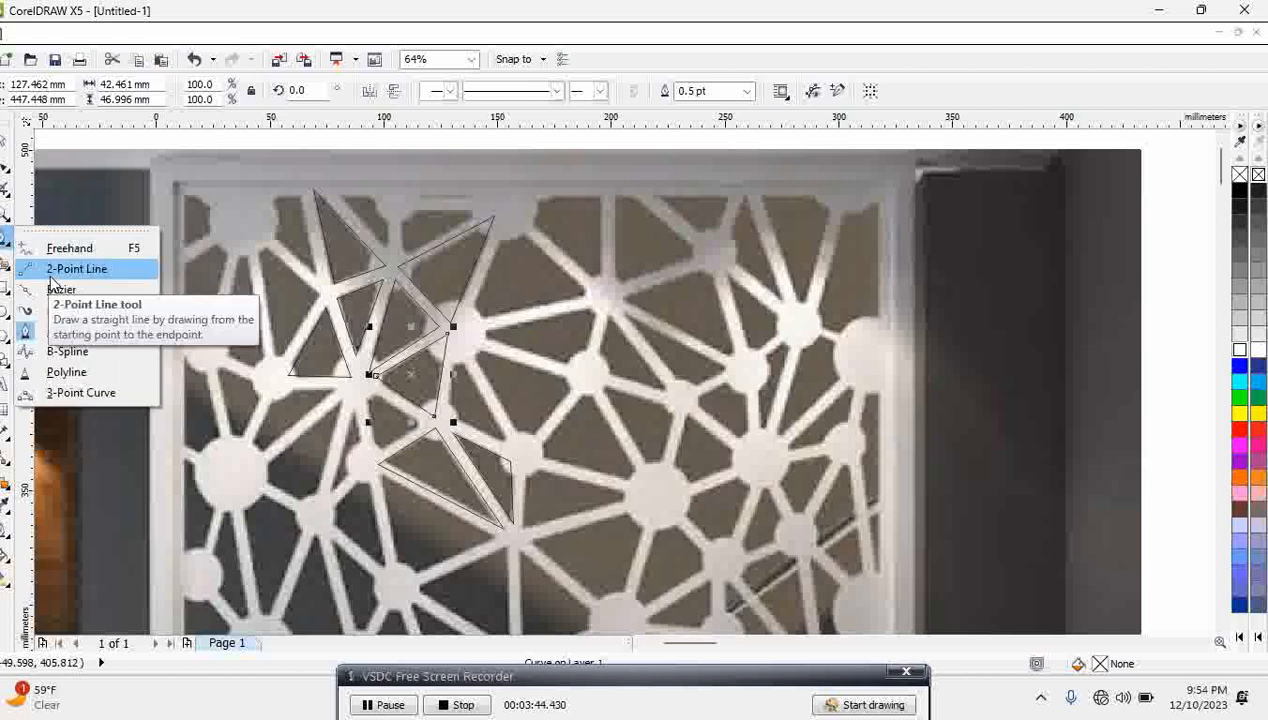
click(66, 374)
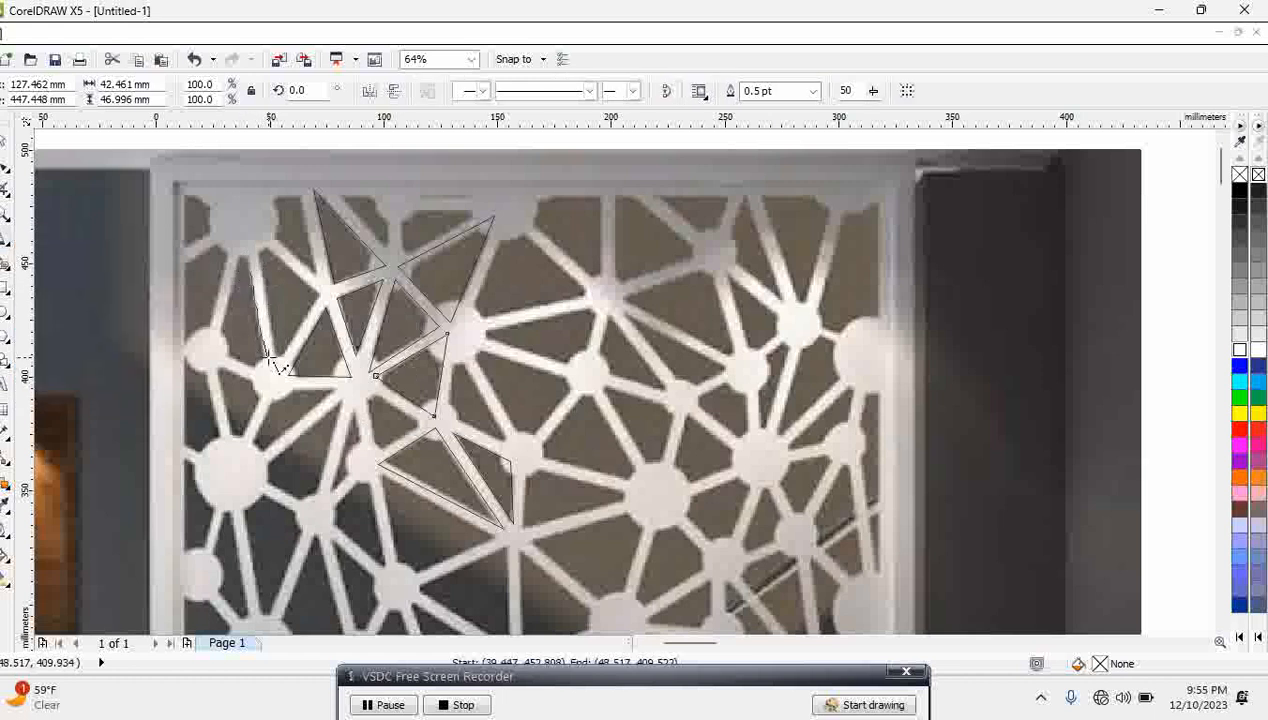
mouse_move(265, 373)
mouse_down()
mouse_move(216, 312)
mouse_move(247, 256)
mouse_move(265, 368)
mouse_up()
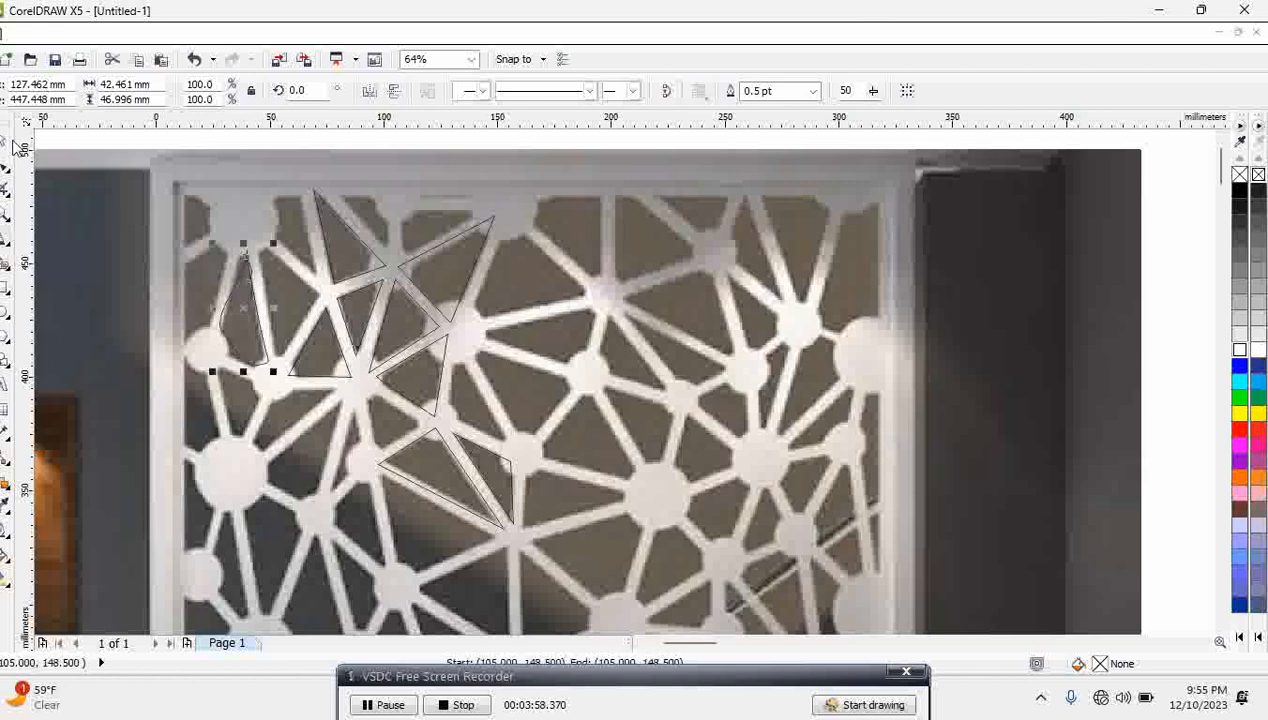
click(5, 143)
key(Delete)
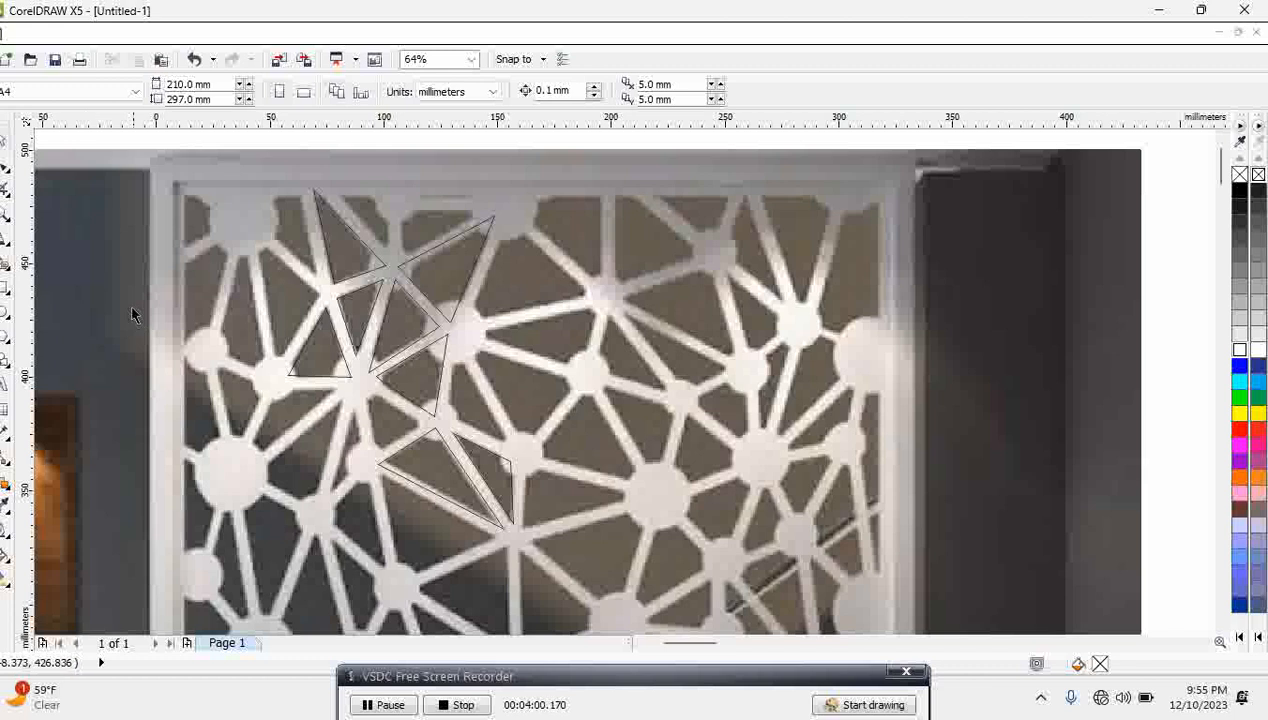
Trace the triangular opening just left of the upper outlines, below the upper-left round node, as a closed Bézier shape.
click(14, 244)
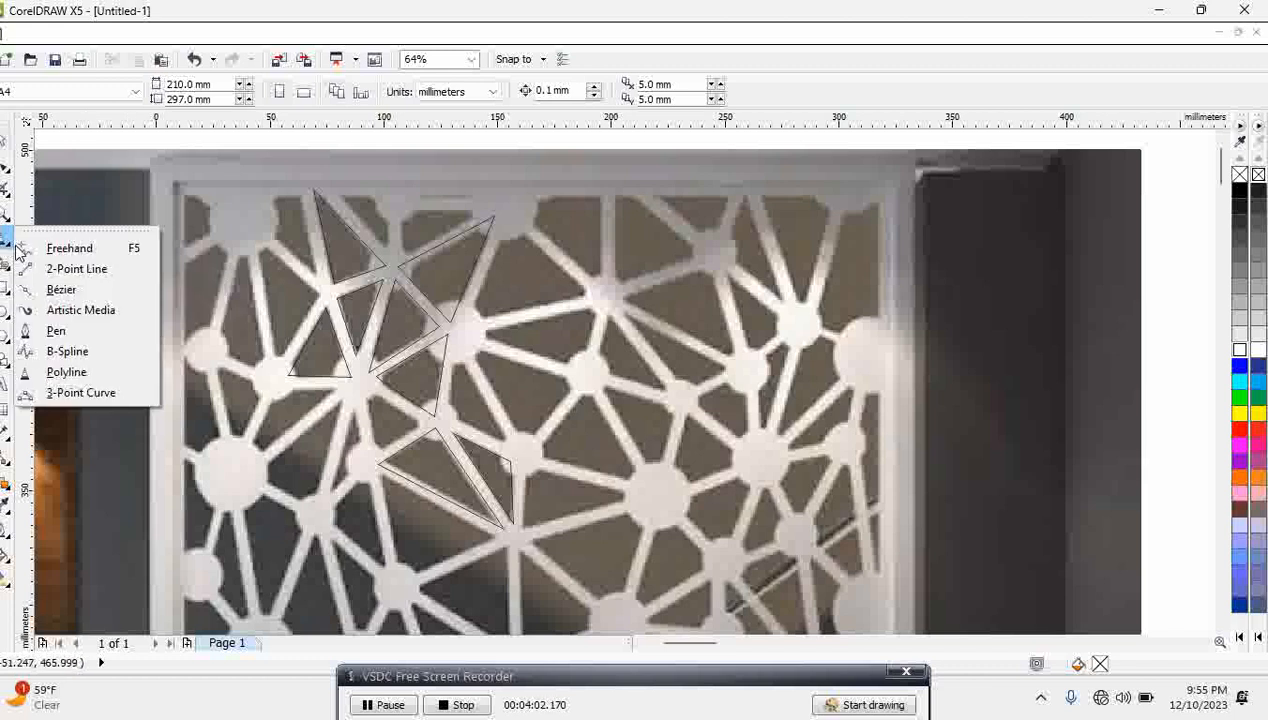
click(61, 289)
click(258, 242)
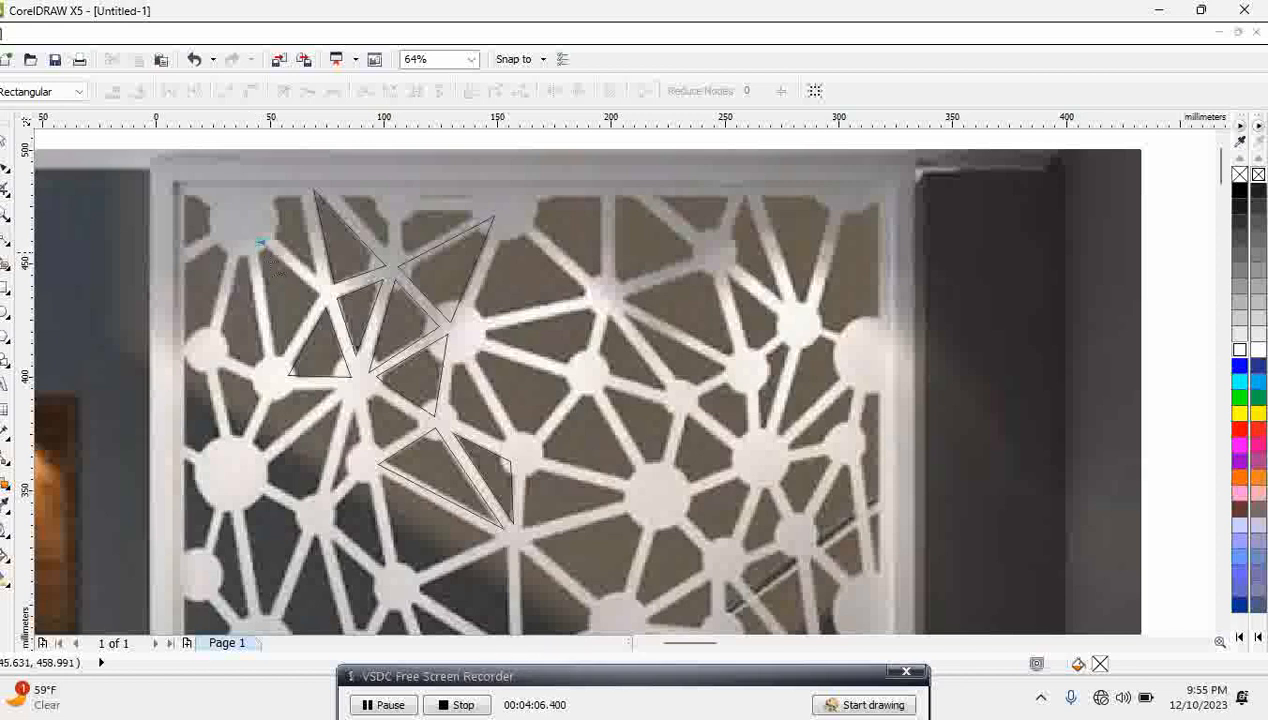
click(325, 291)
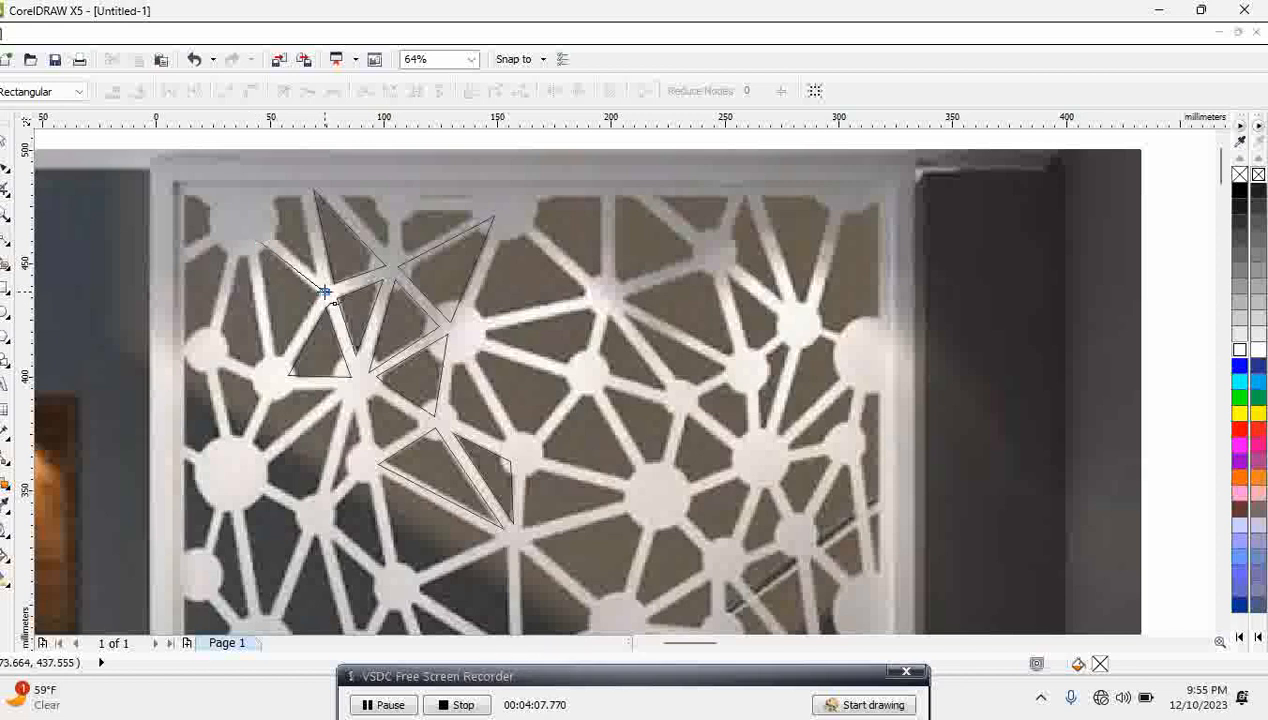
click(278, 365)
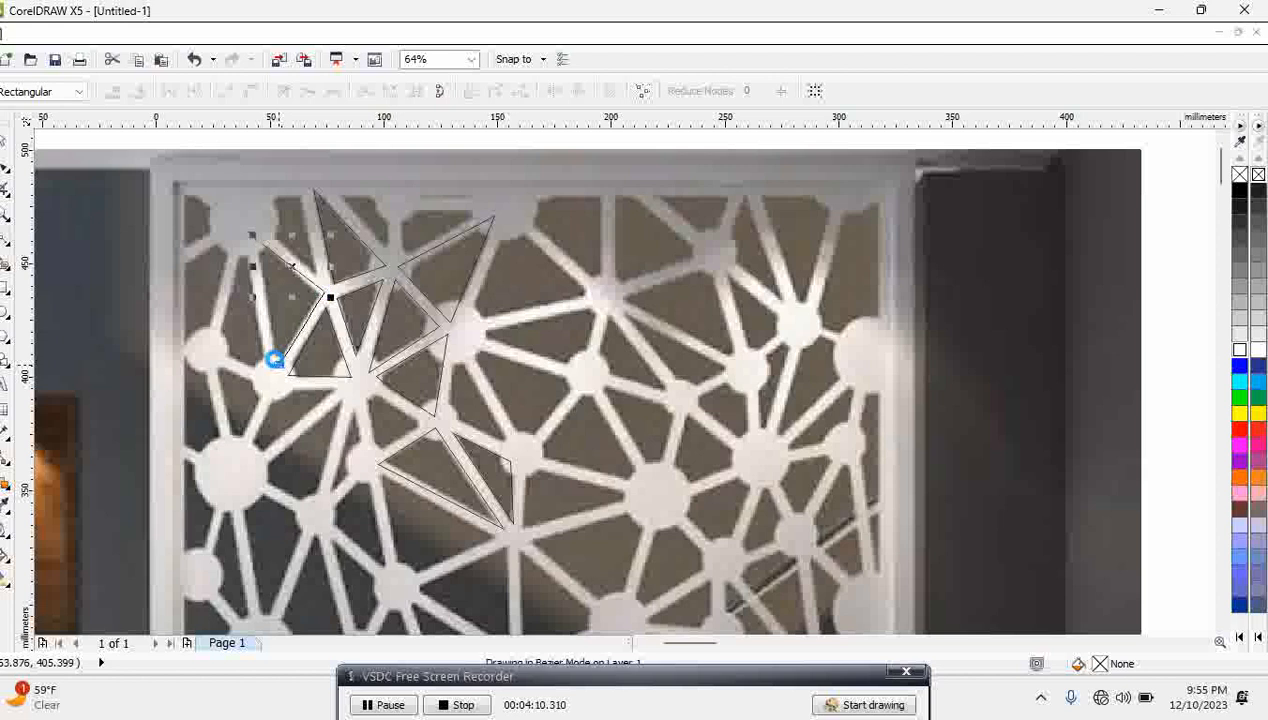
click(258, 242)
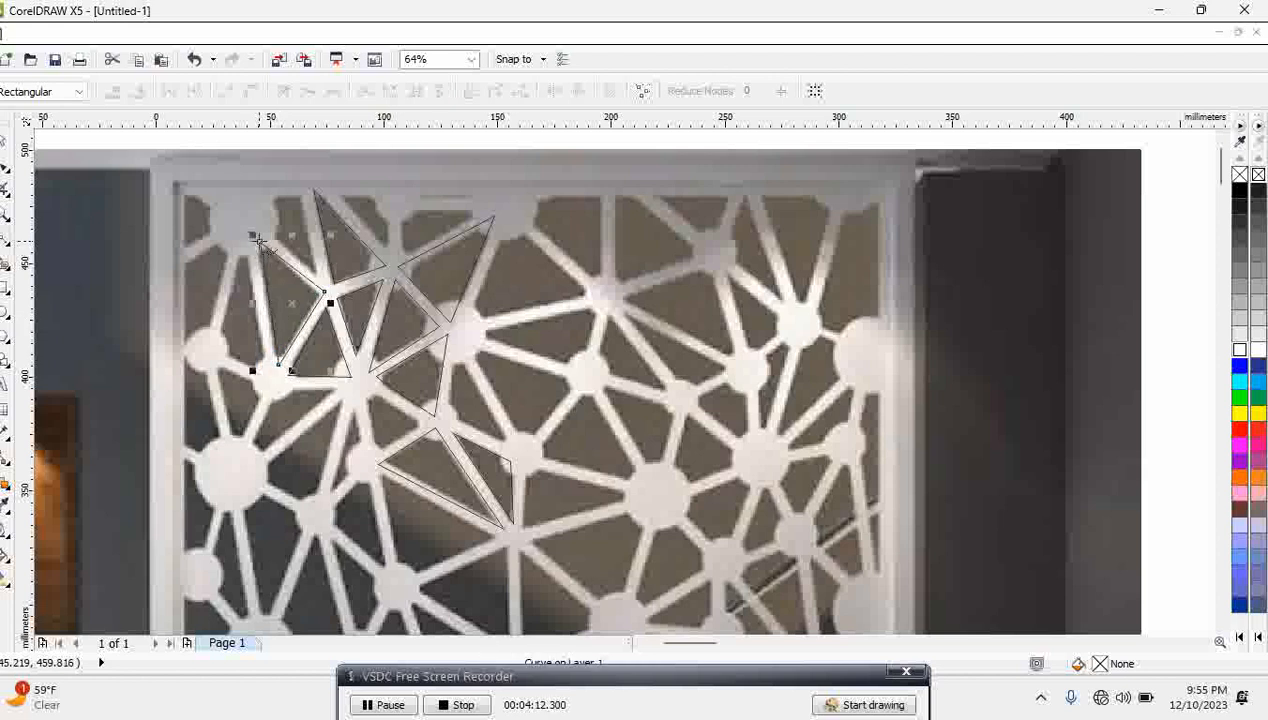
click(4, 142)
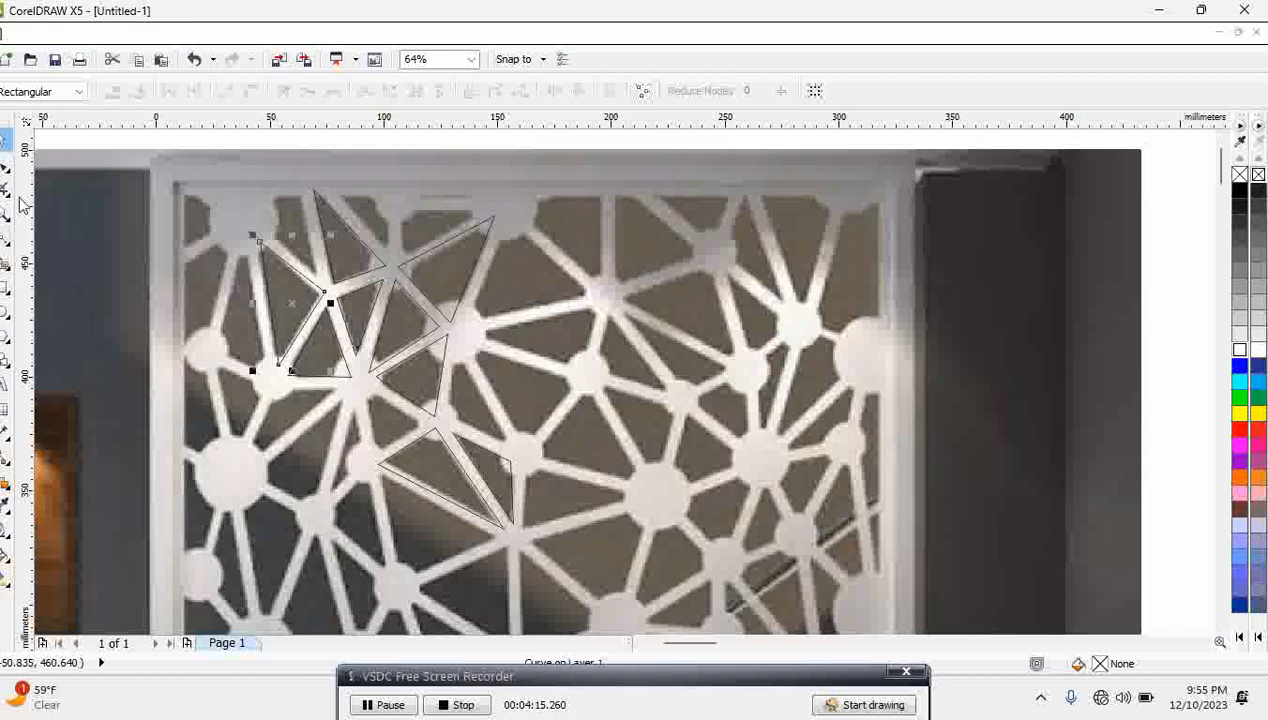
click(7, 437)
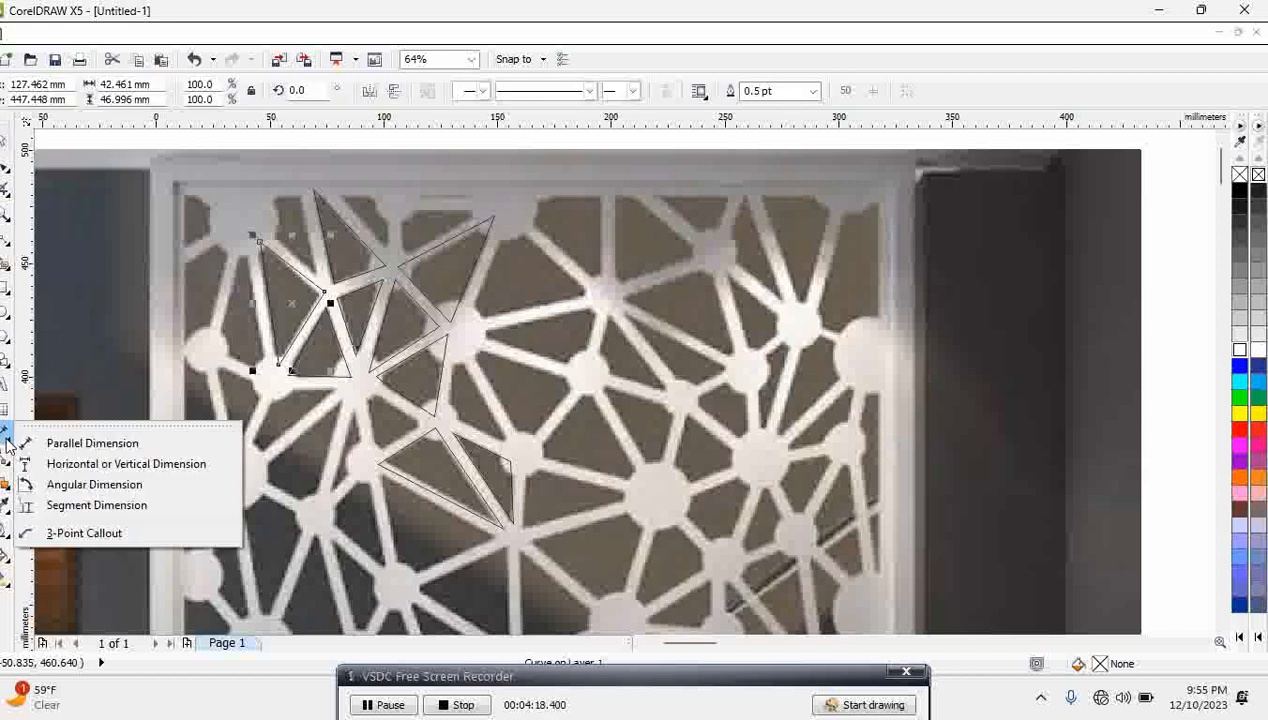
click(7, 464)
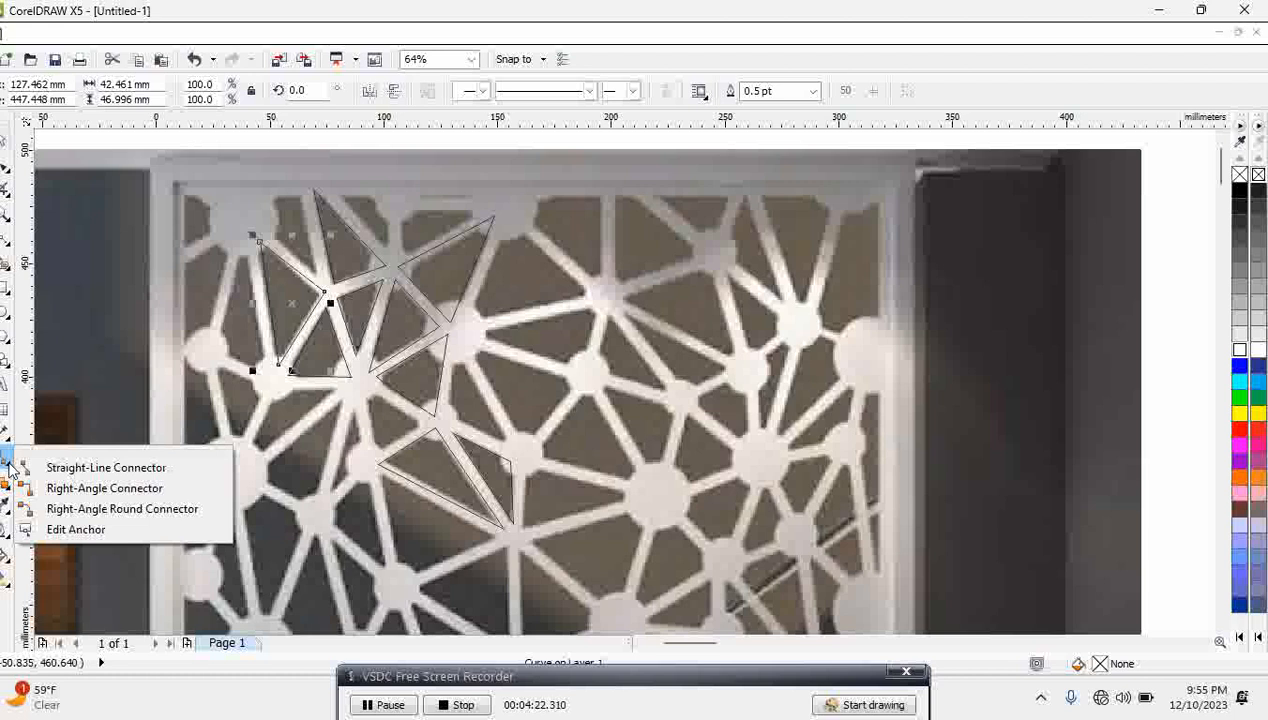
click(7, 437)
Give the seven traced triangles in the upper group a 3 pt red outline.
click(6, 142)
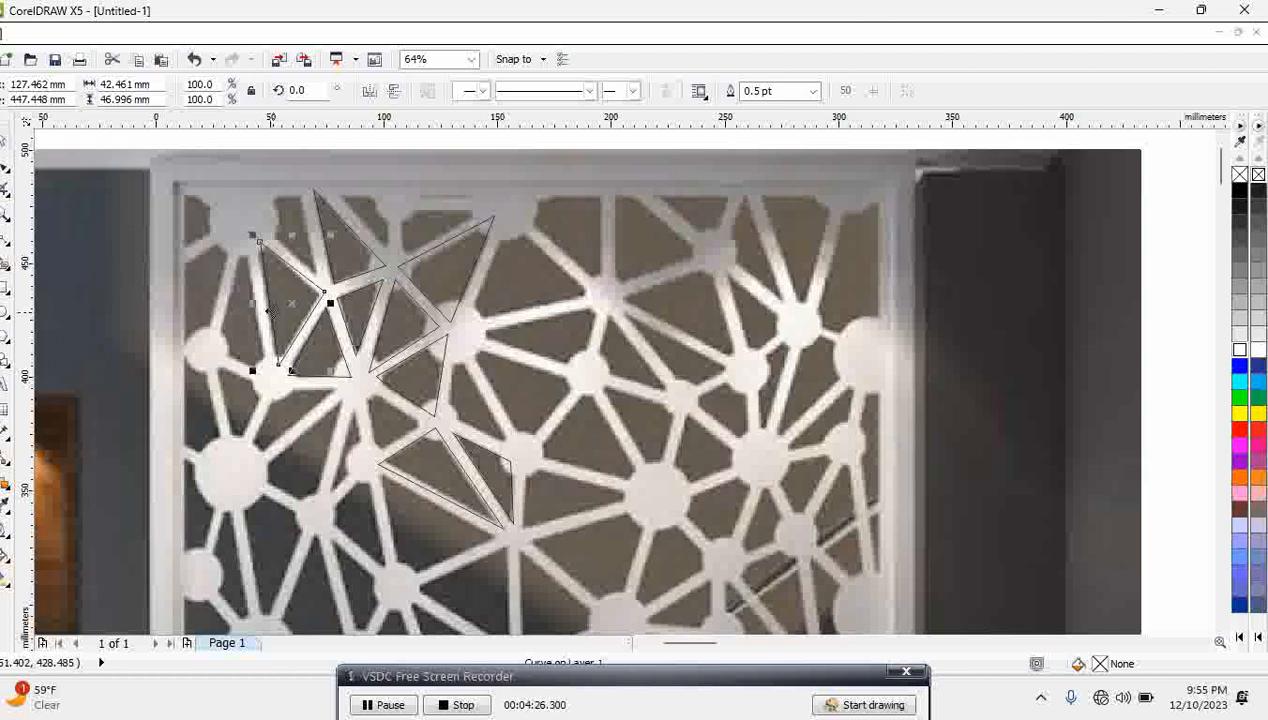
drag(234, 176, 506, 426)
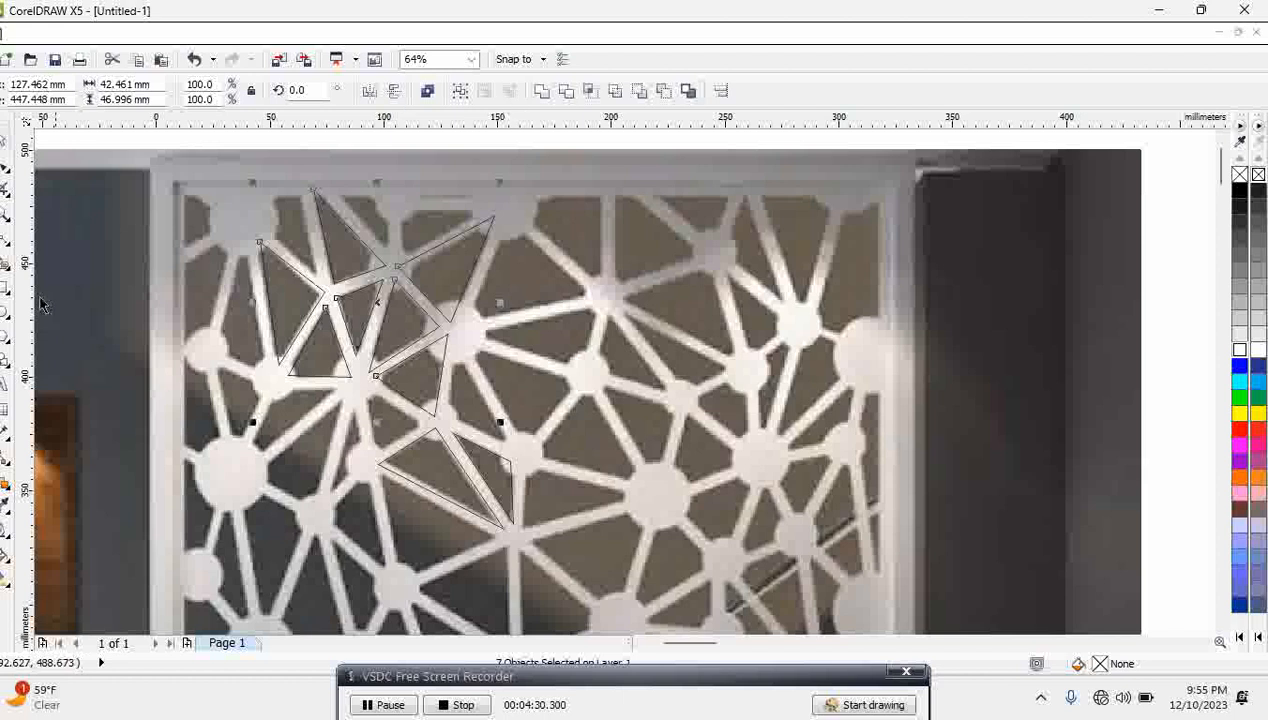
click(5, 520)
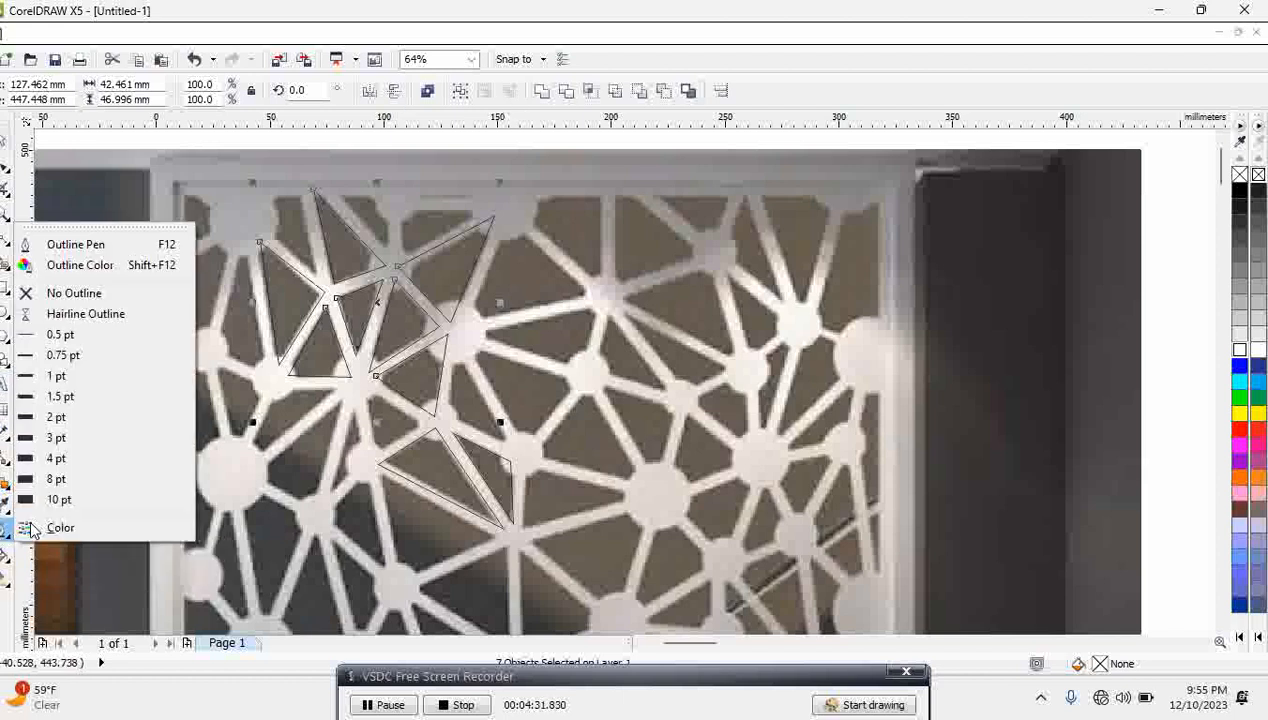
click(108, 442)
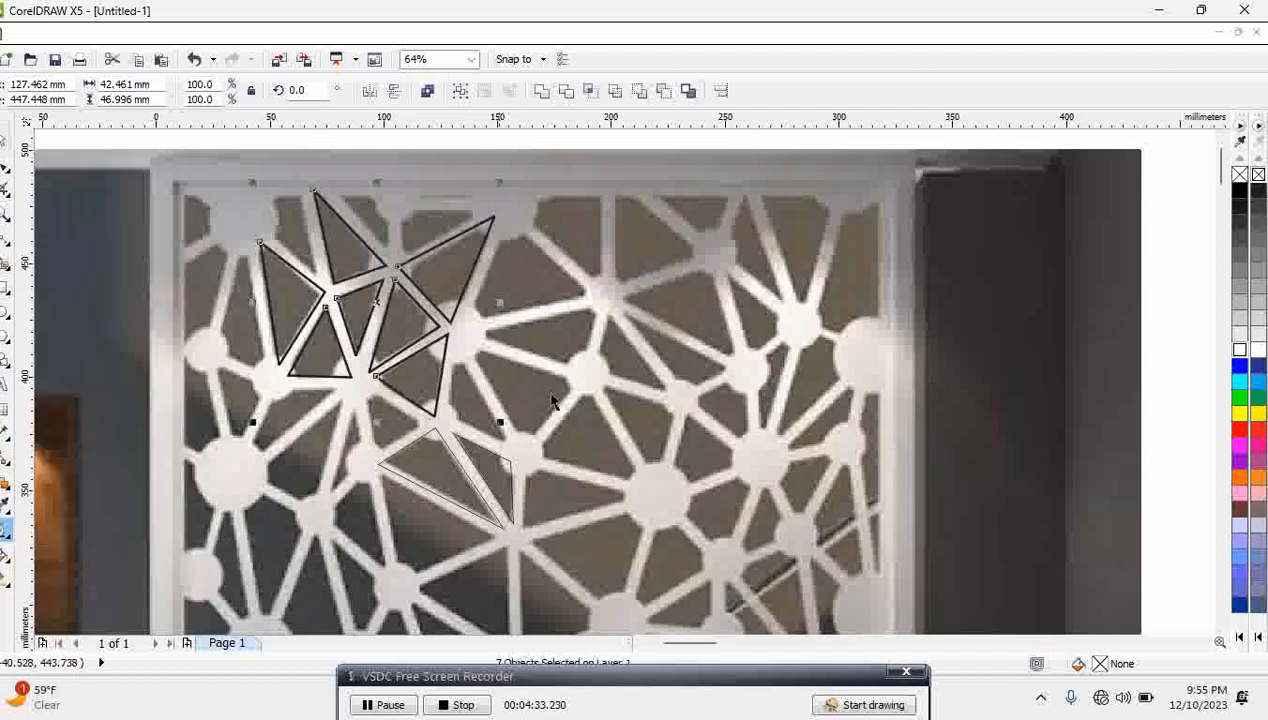
right_click(1240, 416)
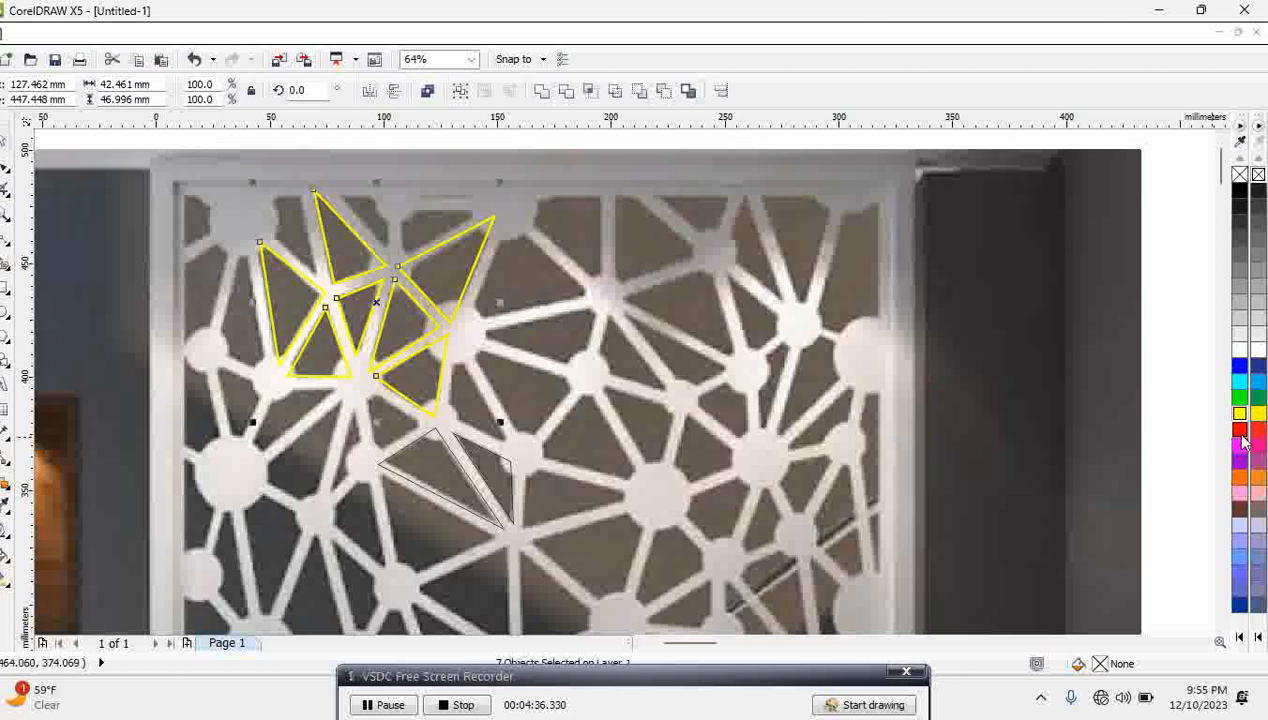
right_click(1240, 429)
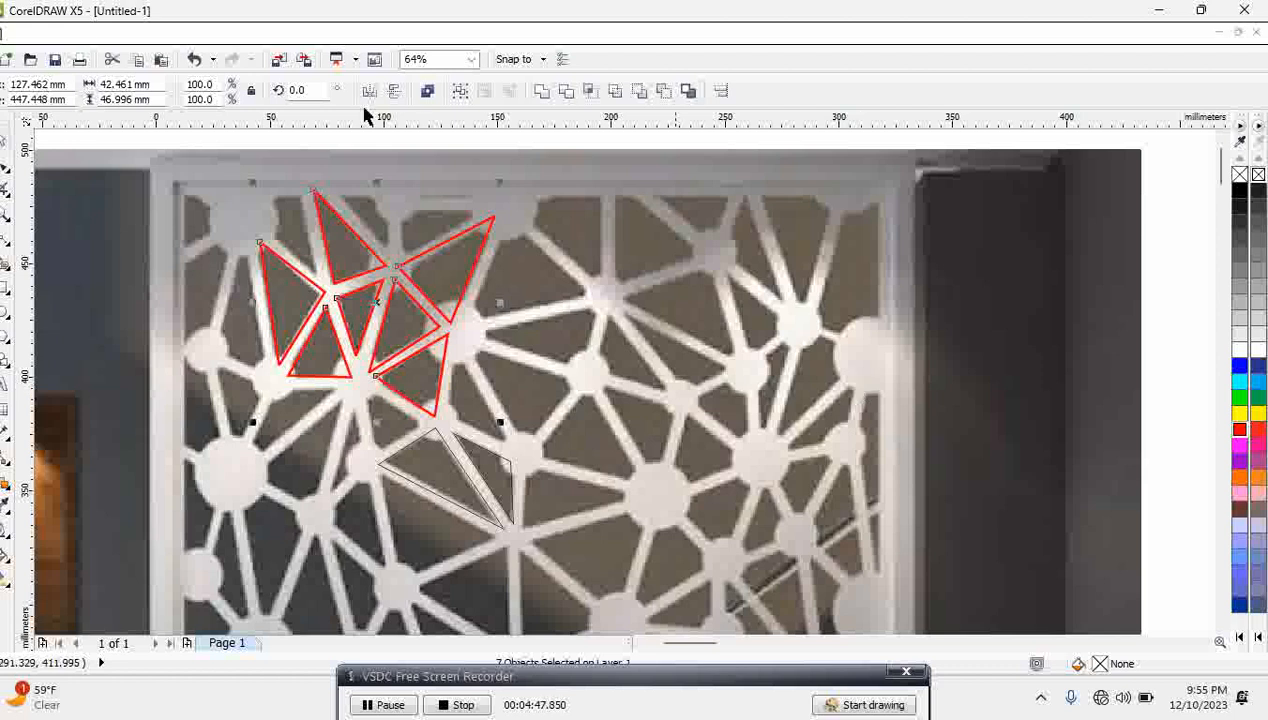
Draw circles over the three round nodes joining the red triangles, sizing the lowest one to about 23 mm in diameter.
click(6, 314)
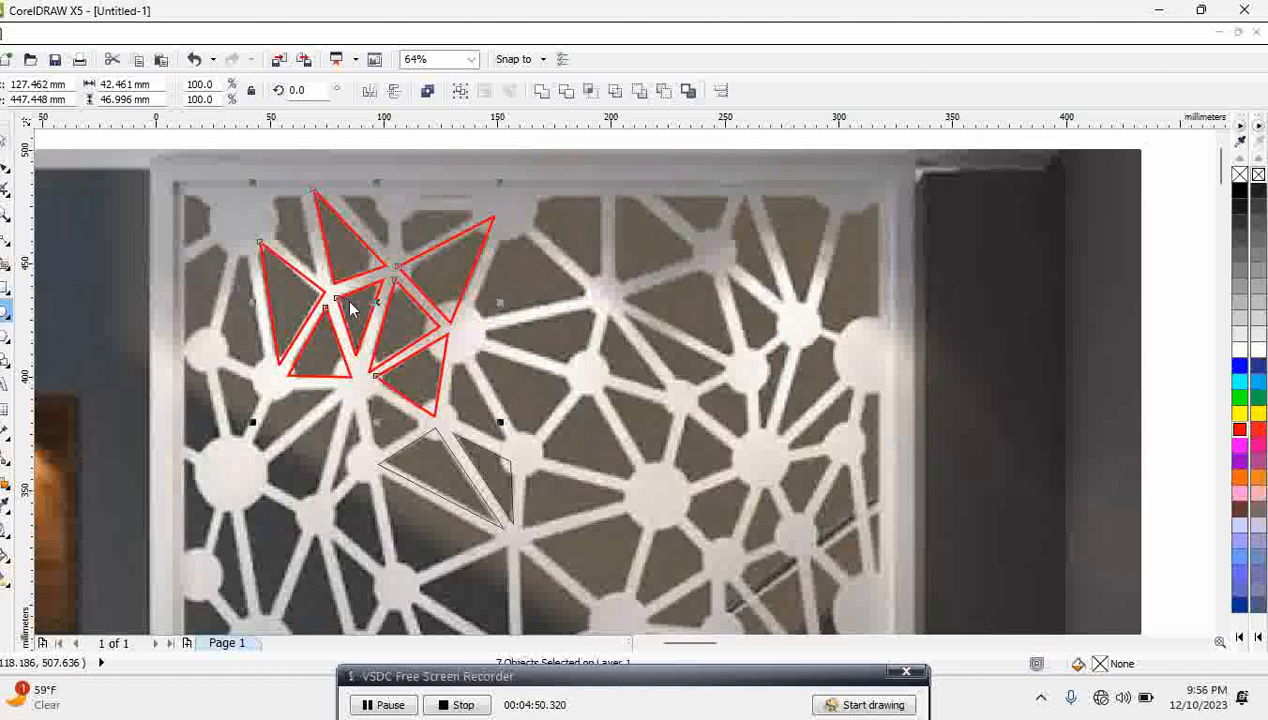
mouse_move(389, 267)
mouse_down()
mouse_move(454, 331)
mouse_move(488, 297)
mouse_move(364, 372)
mouse_up()
click(6, 141)
right_click(364, 372)
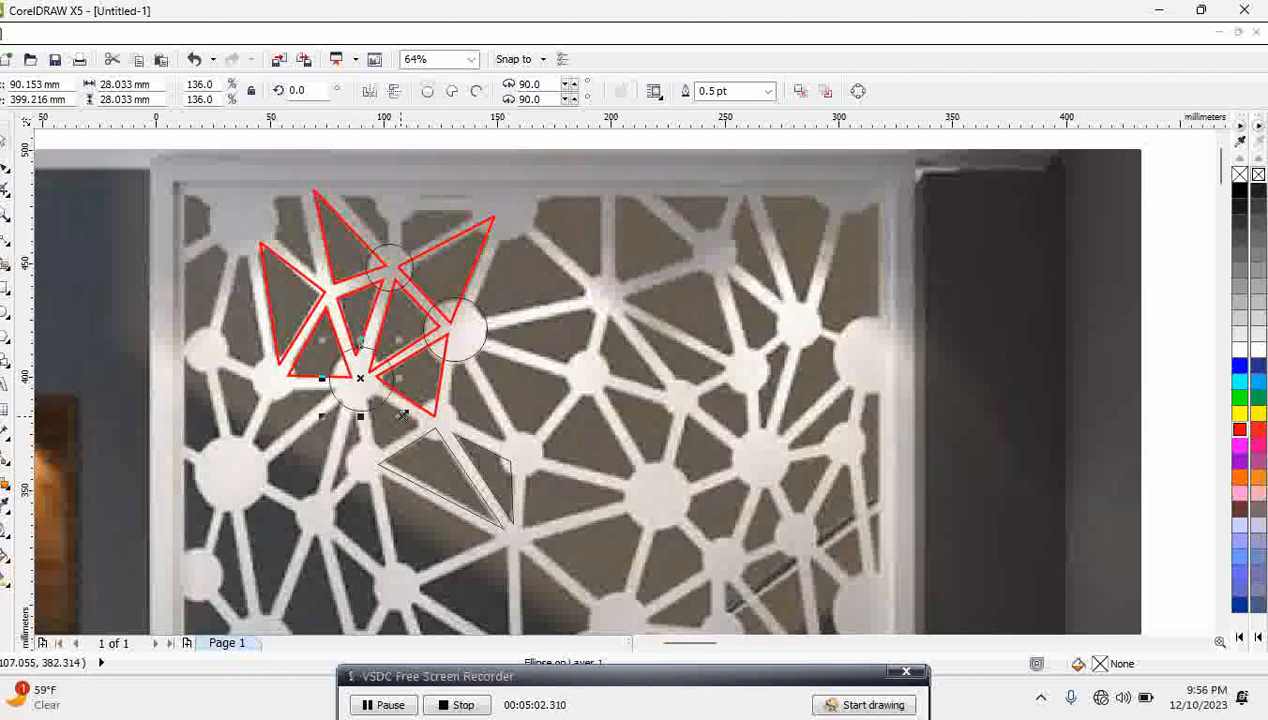
drag(399, 416, 390, 406)
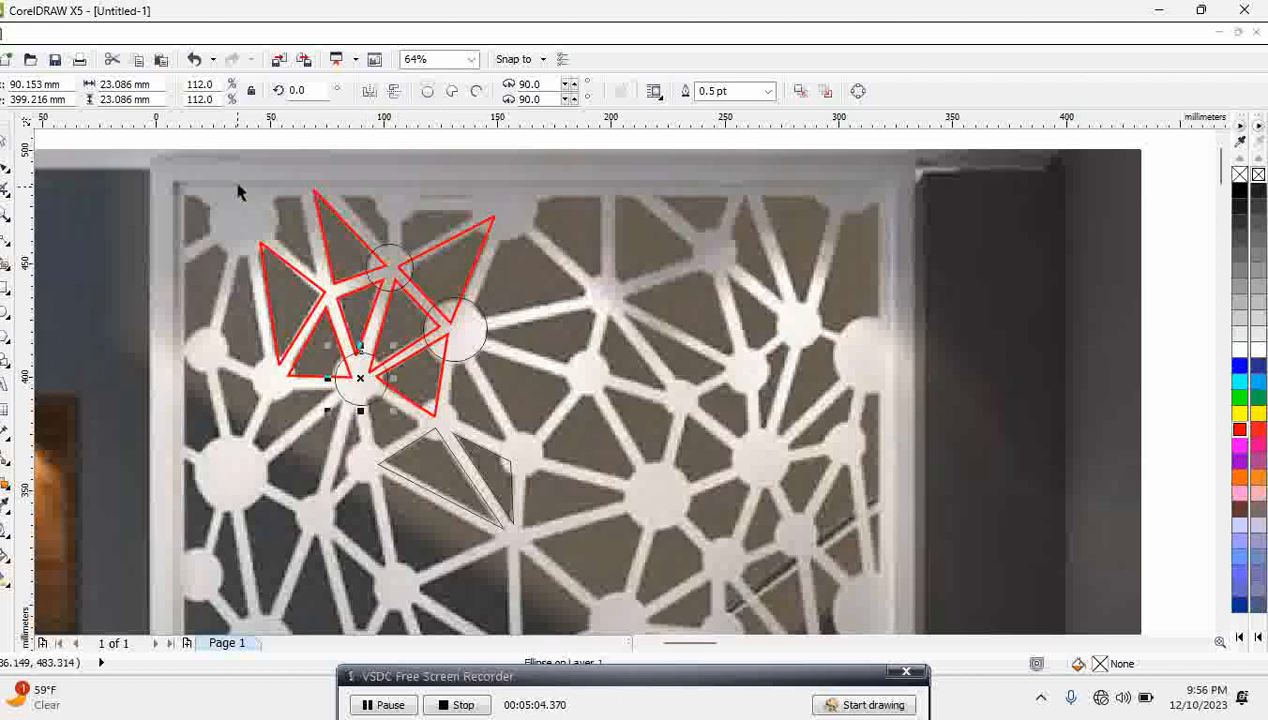
Weld the seven red triangles and the three node circles into a single shape.
drag(240, 190, 548, 478)
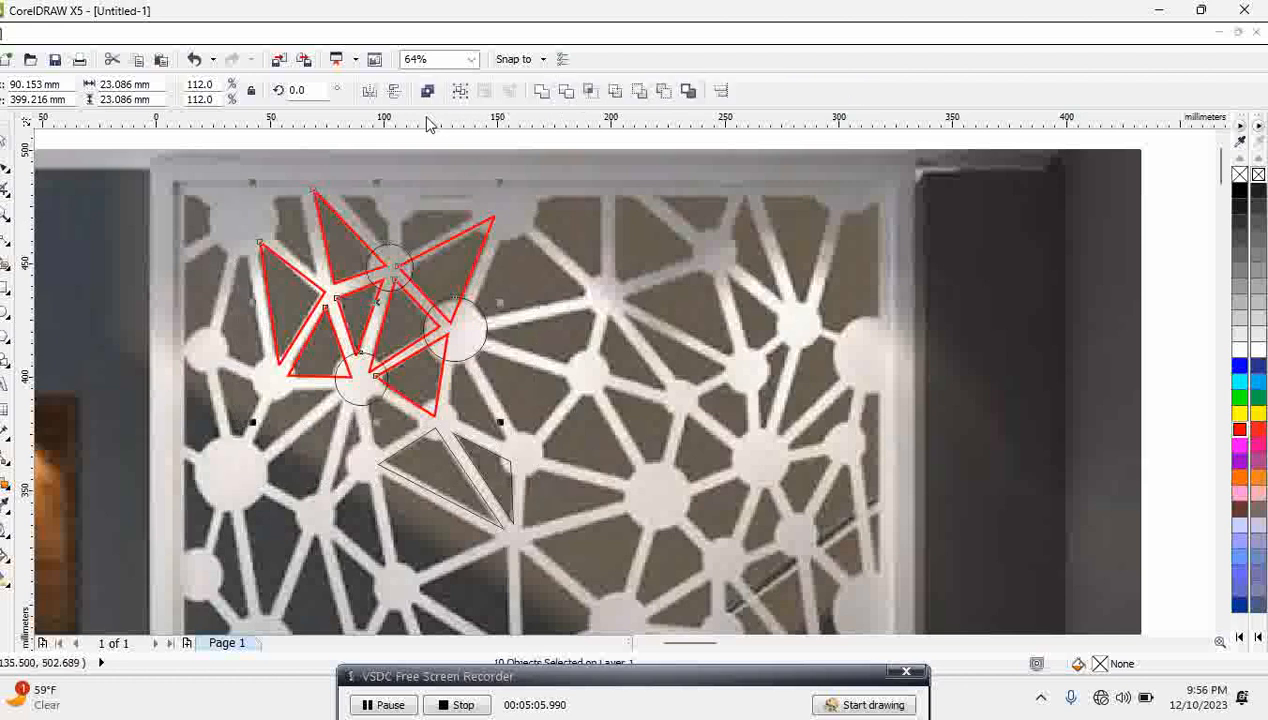
click(541, 91)
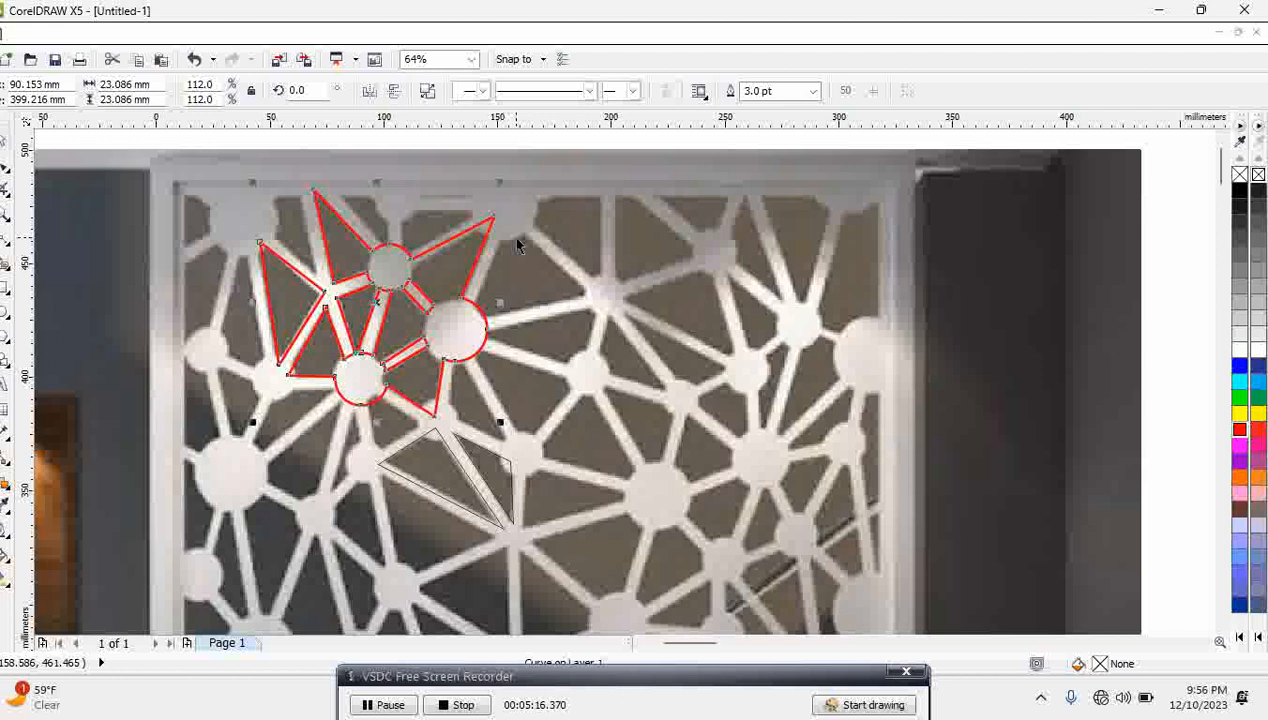
key(ctrl+z)
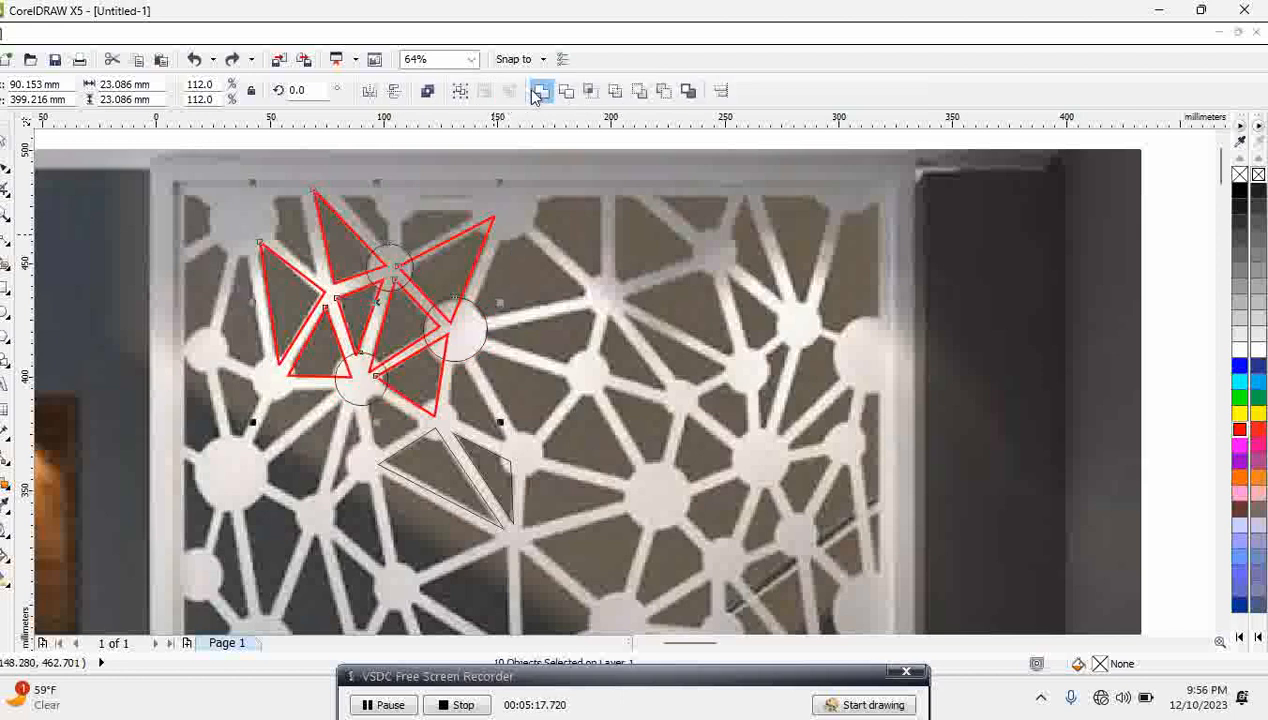
click(538, 93)
key(Escape)
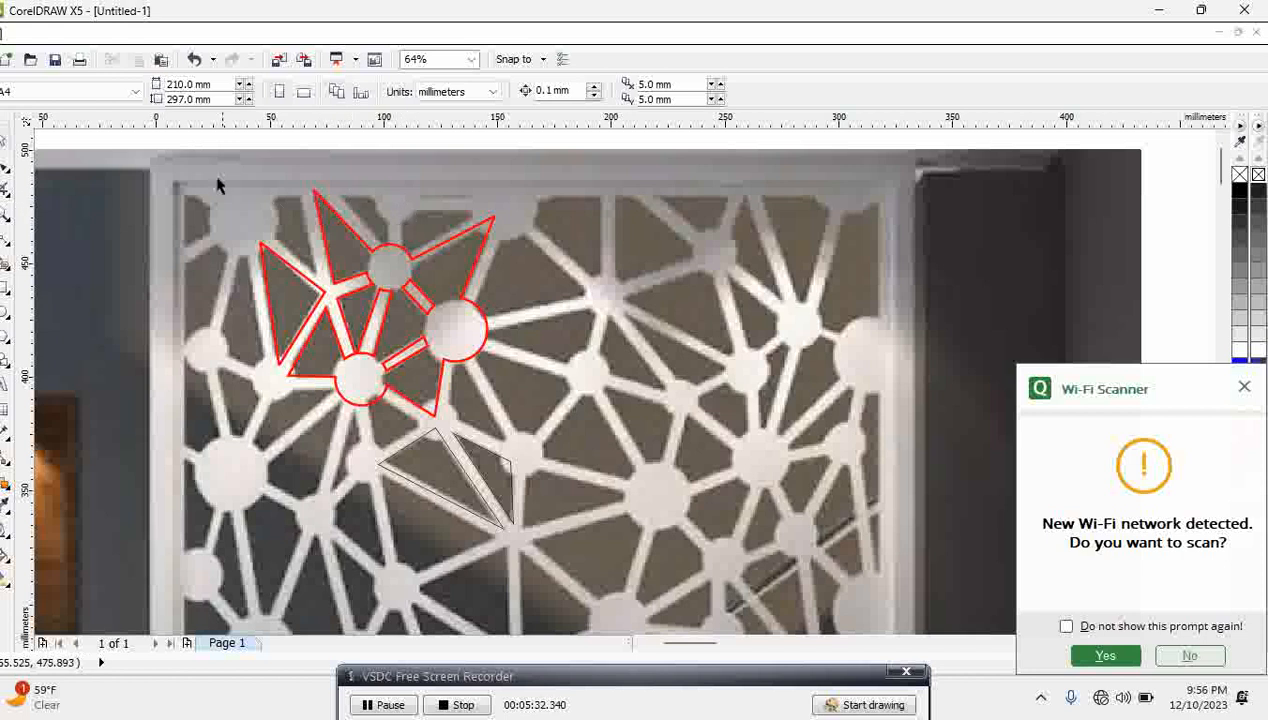
Delete the welded red shape and the two remaining triangle outlines below it, clearing all tracing from the reference image.
drag(200, 174, 558, 466)
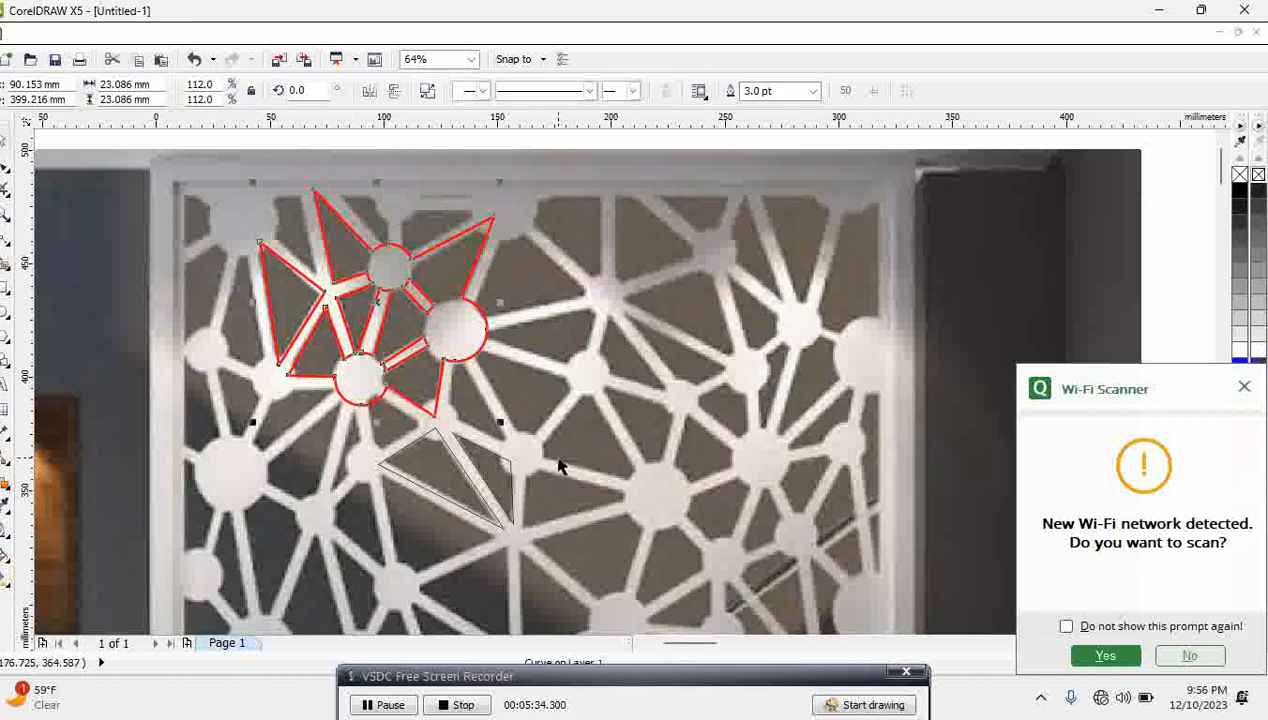
key(Delete)
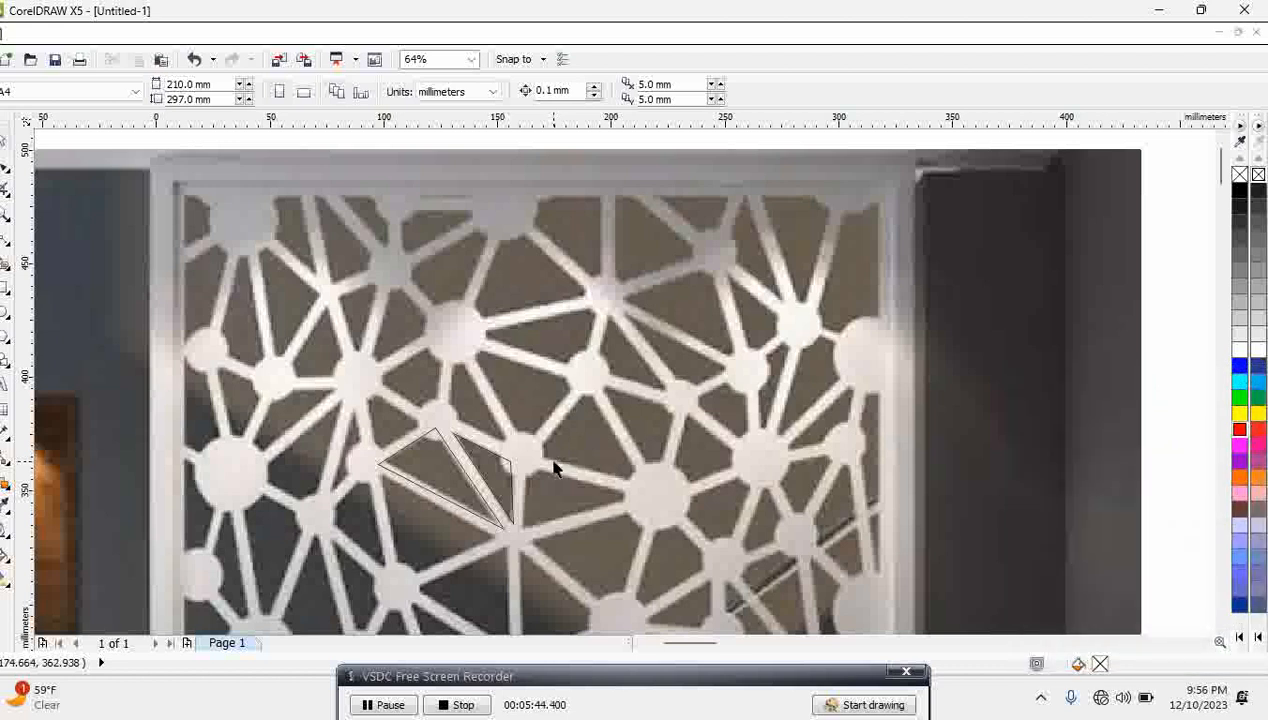
click(463, 461)
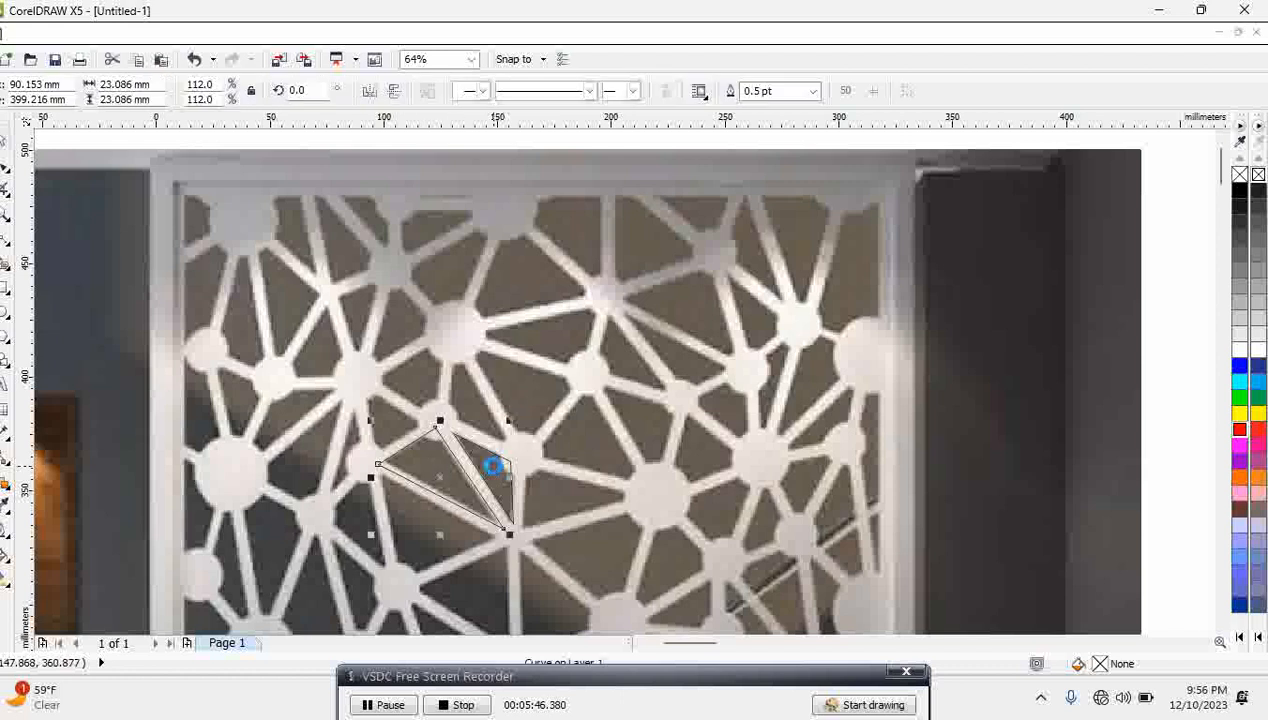
key(Delete)
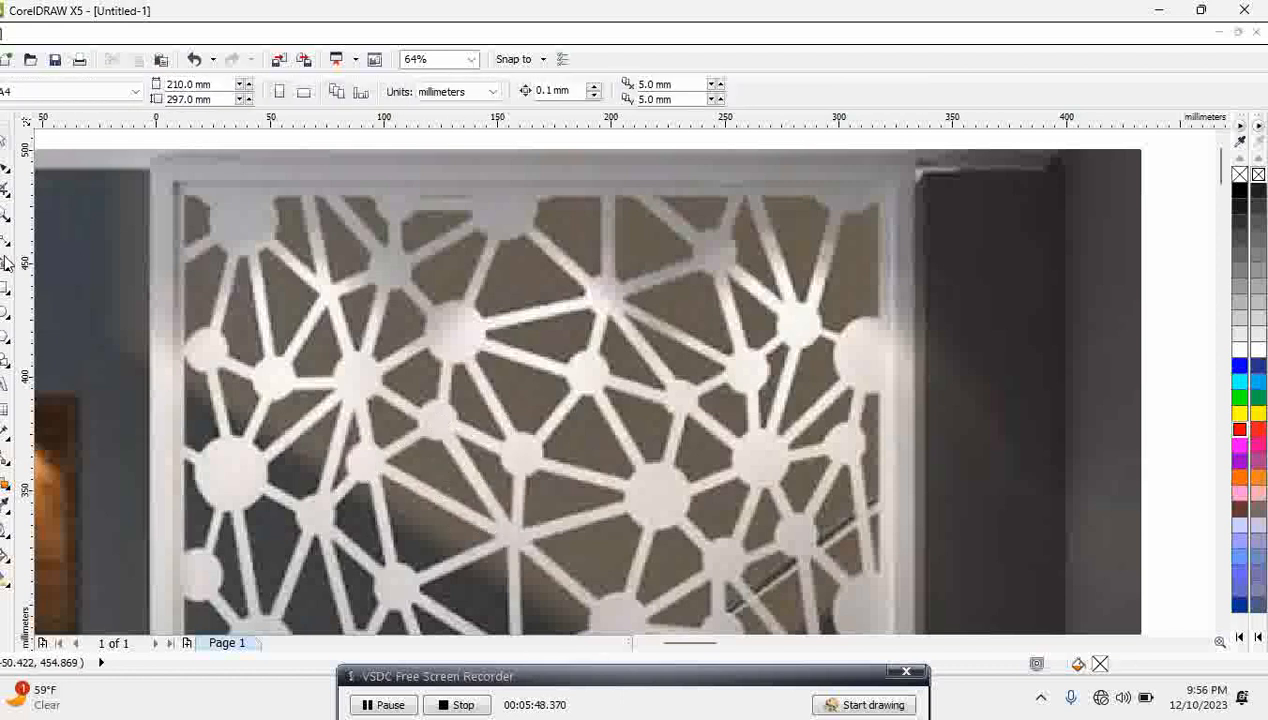
Start a Pen path at the panel's large upper-left node and zigzag it through the next four nodes to the one below the narrow junction.
click(5, 168)
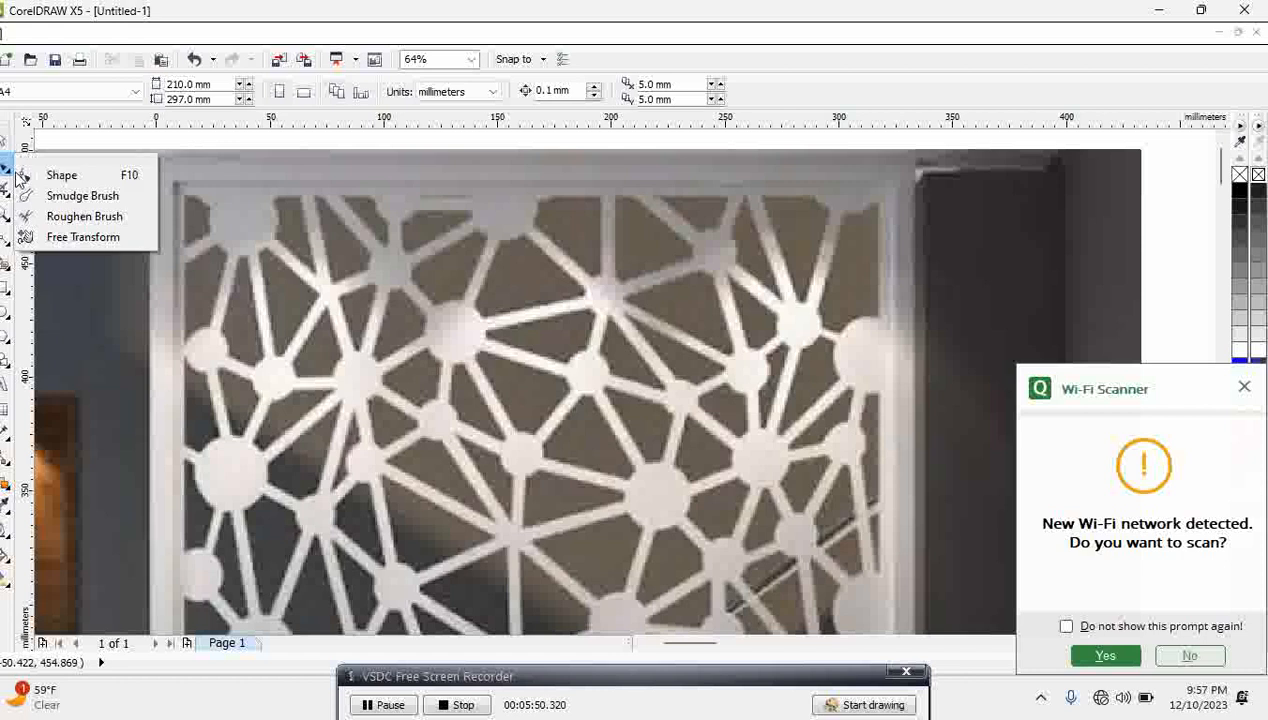
click(30, 212)
click(6, 238)
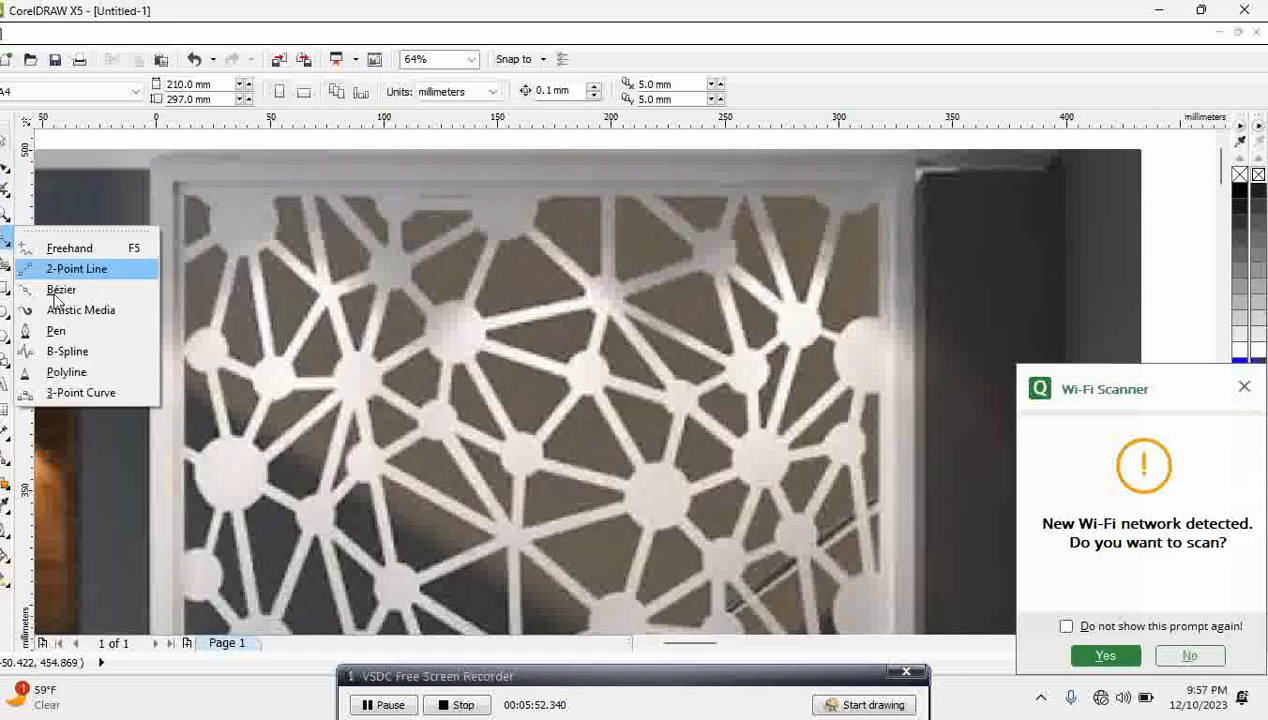
click(50, 326)
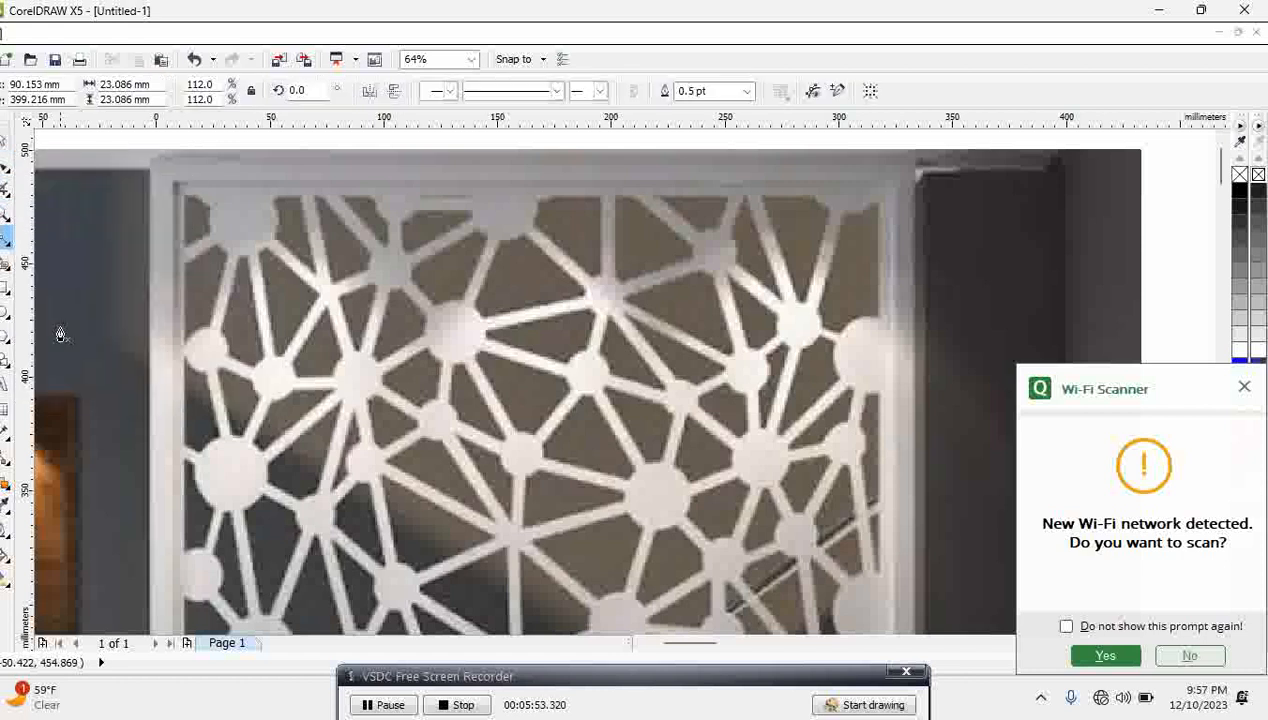
click(238, 234)
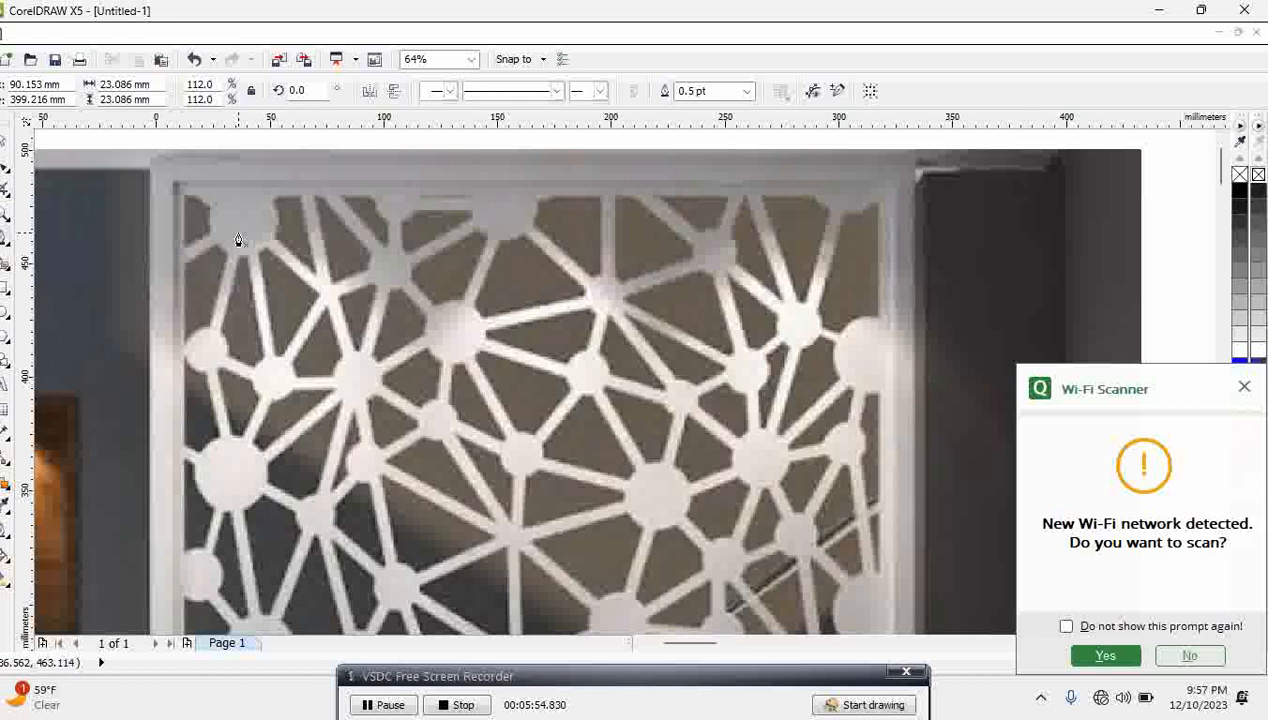
click(198, 358)
click(270, 386)
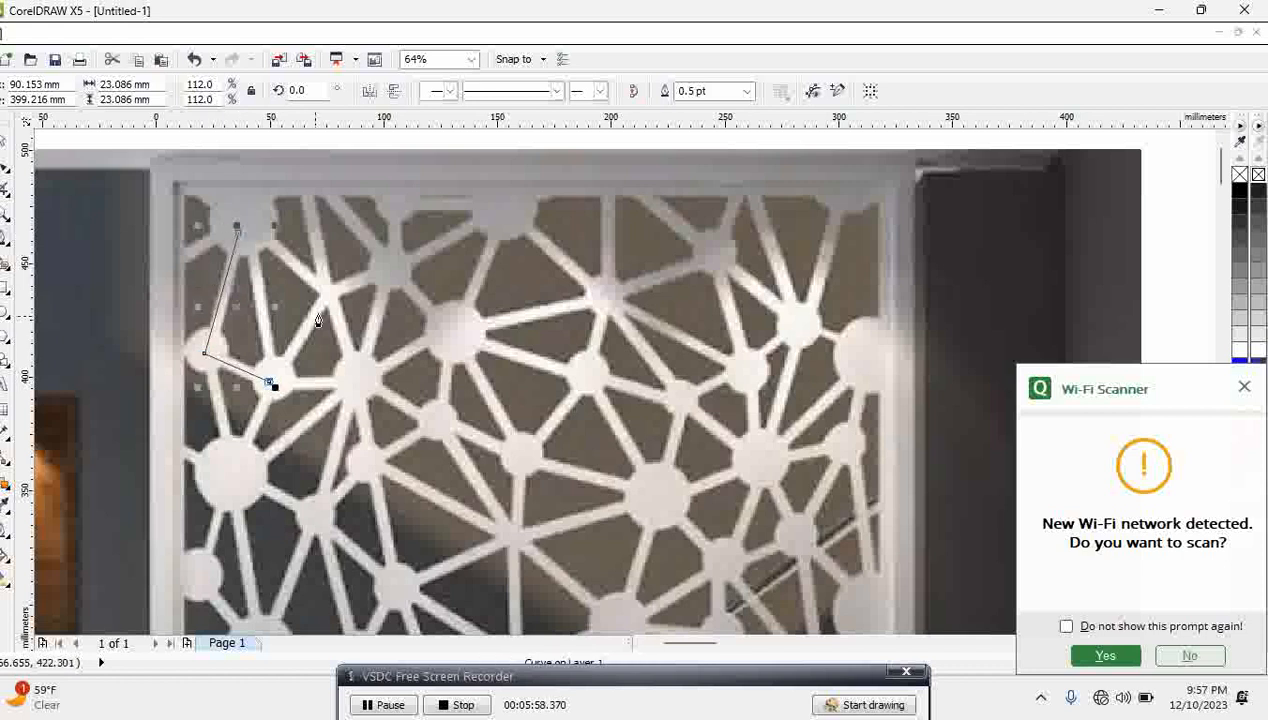
click(327, 299)
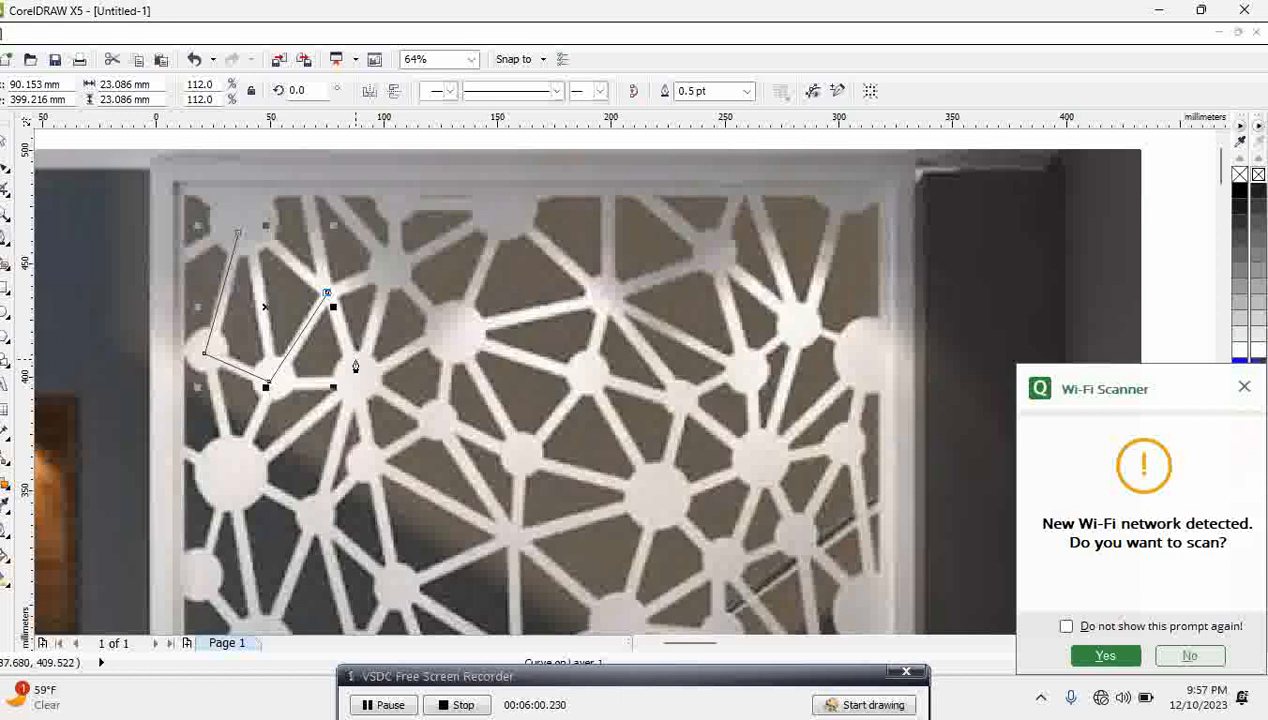
click(353, 393)
double_click(353, 393)
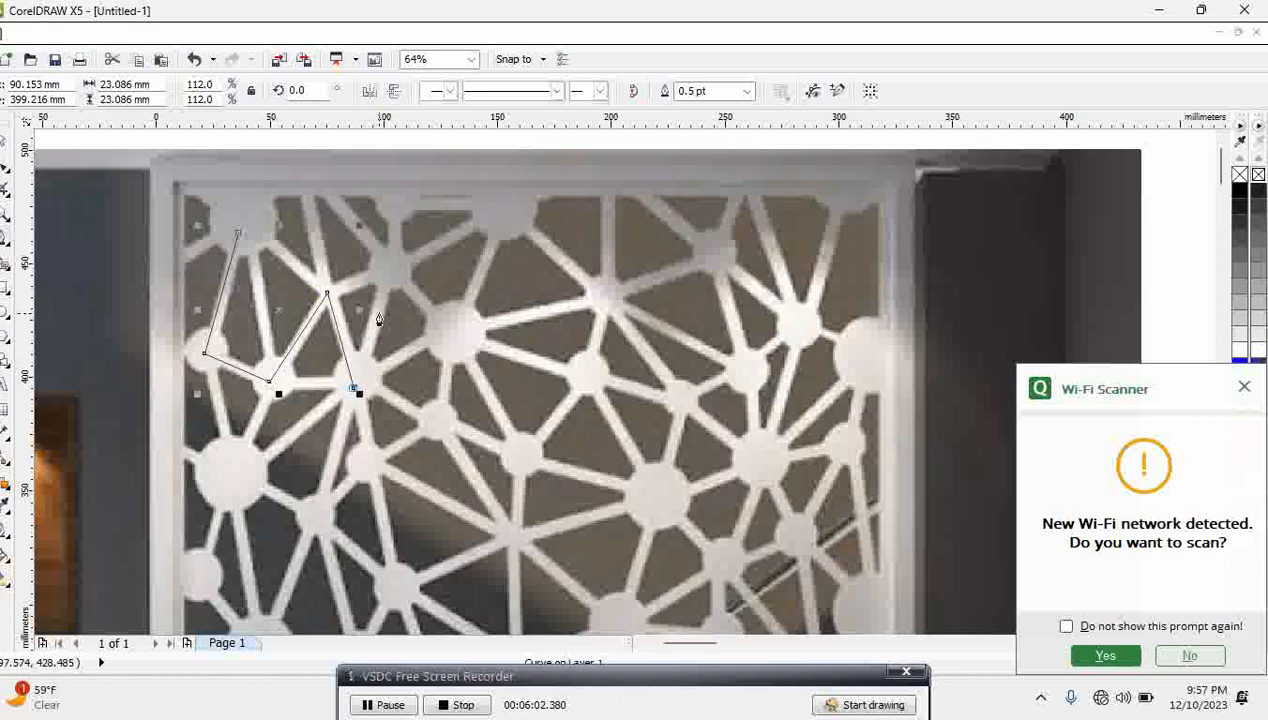
Extend the path up to the panel's top edge, around the triangular opening there, down to the large central node and back to the top node.
click(386, 281)
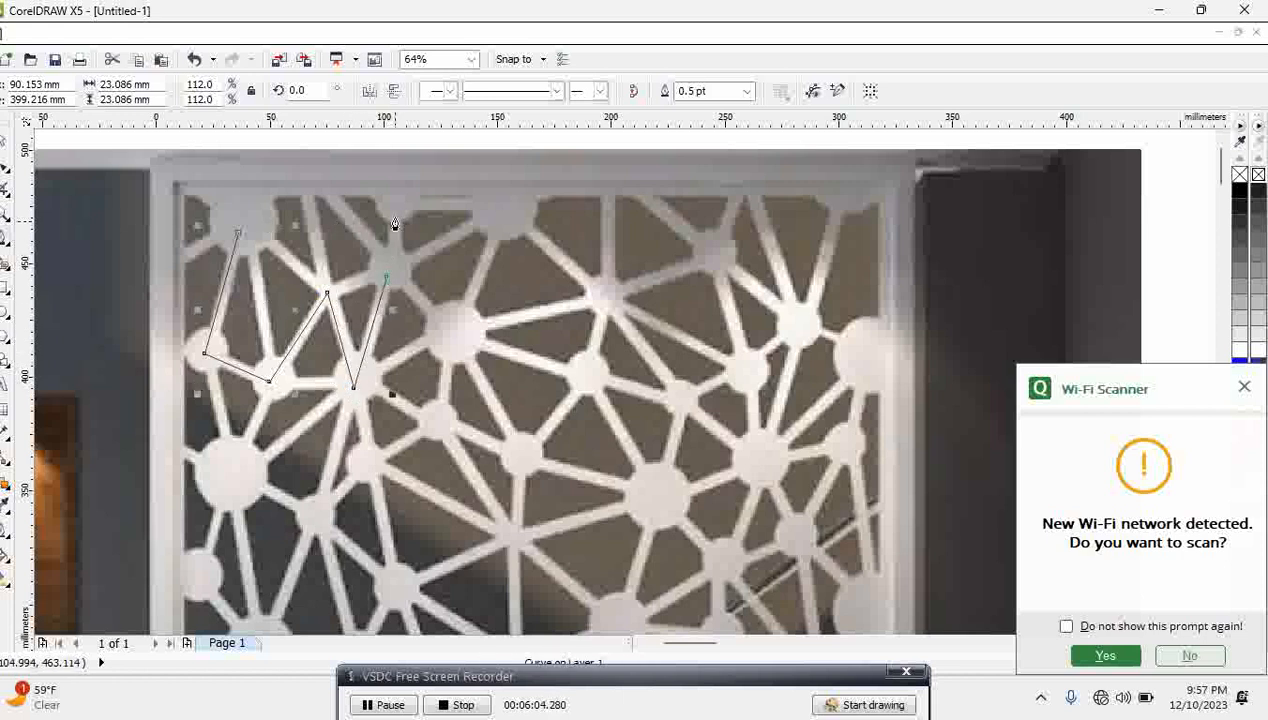
click(392, 204)
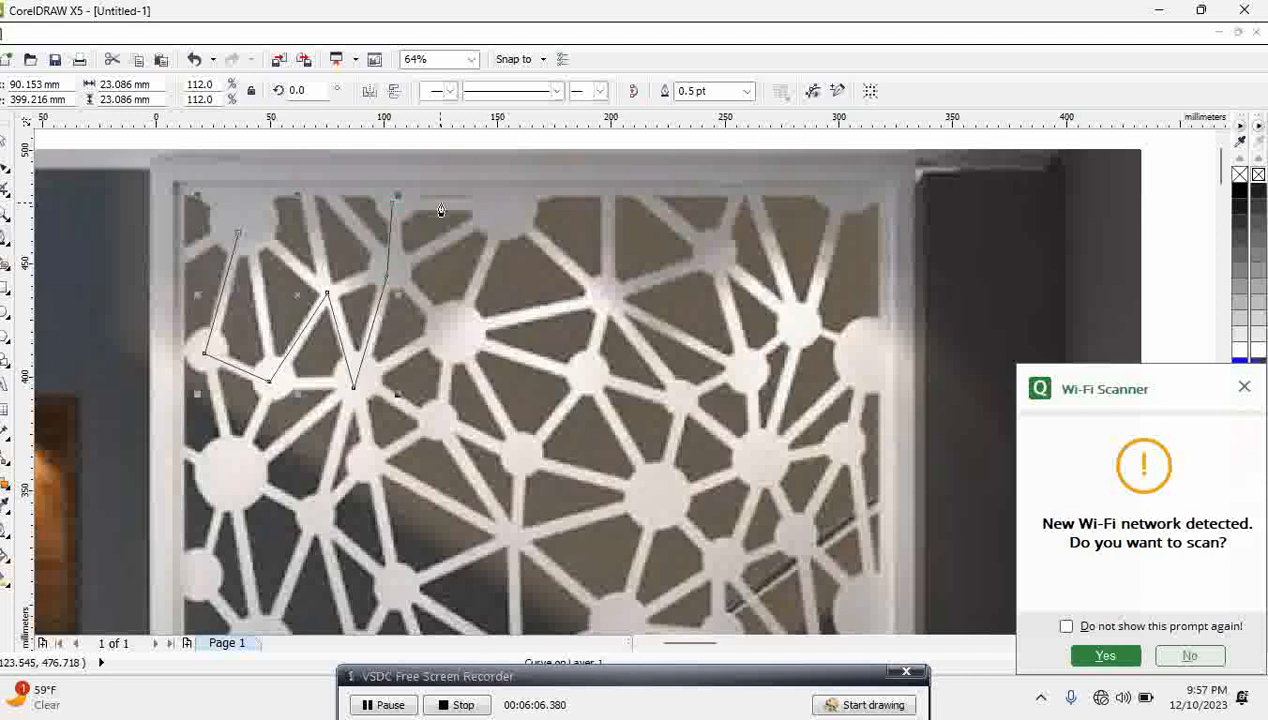
click(500, 198)
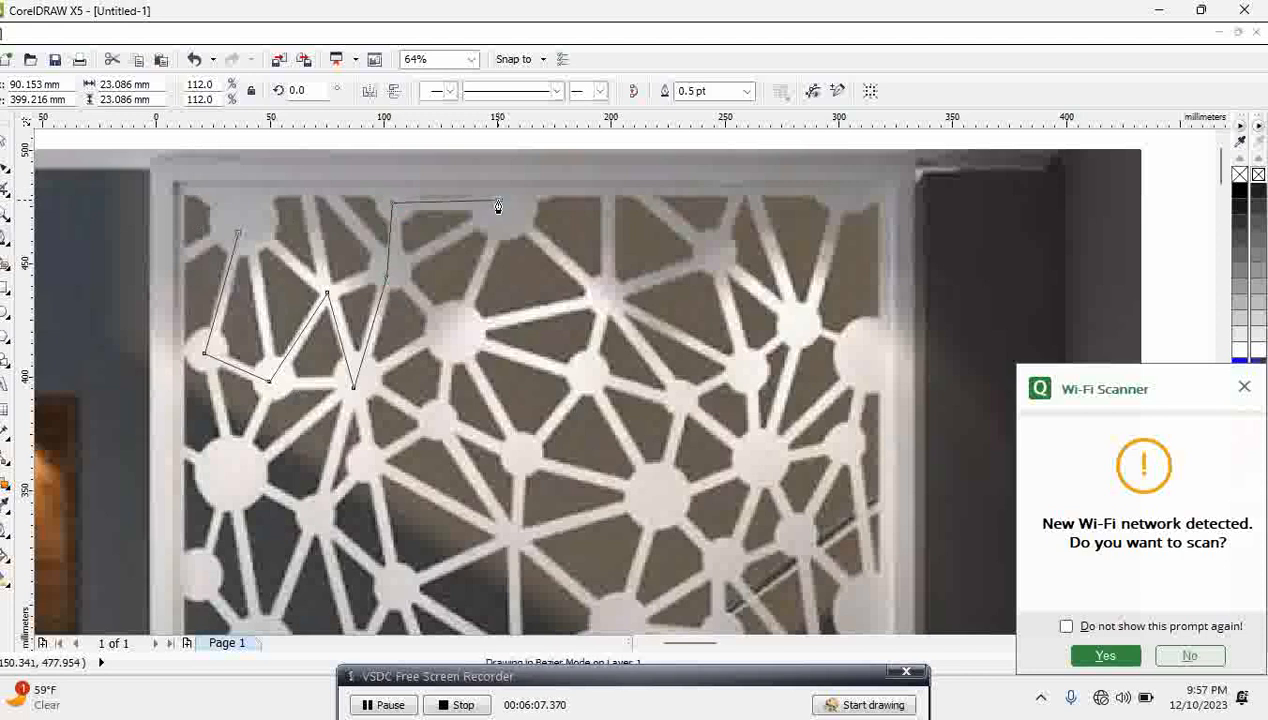
click(394, 266)
click(447, 333)
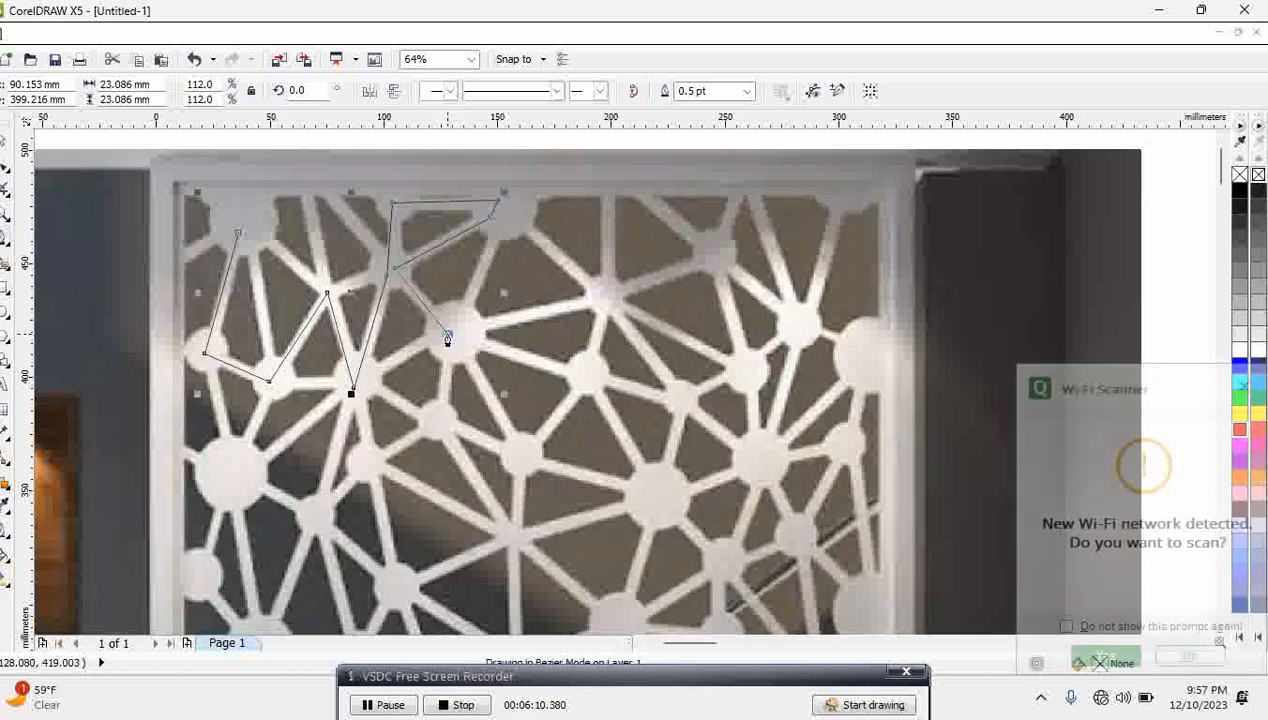
click(507, 209)
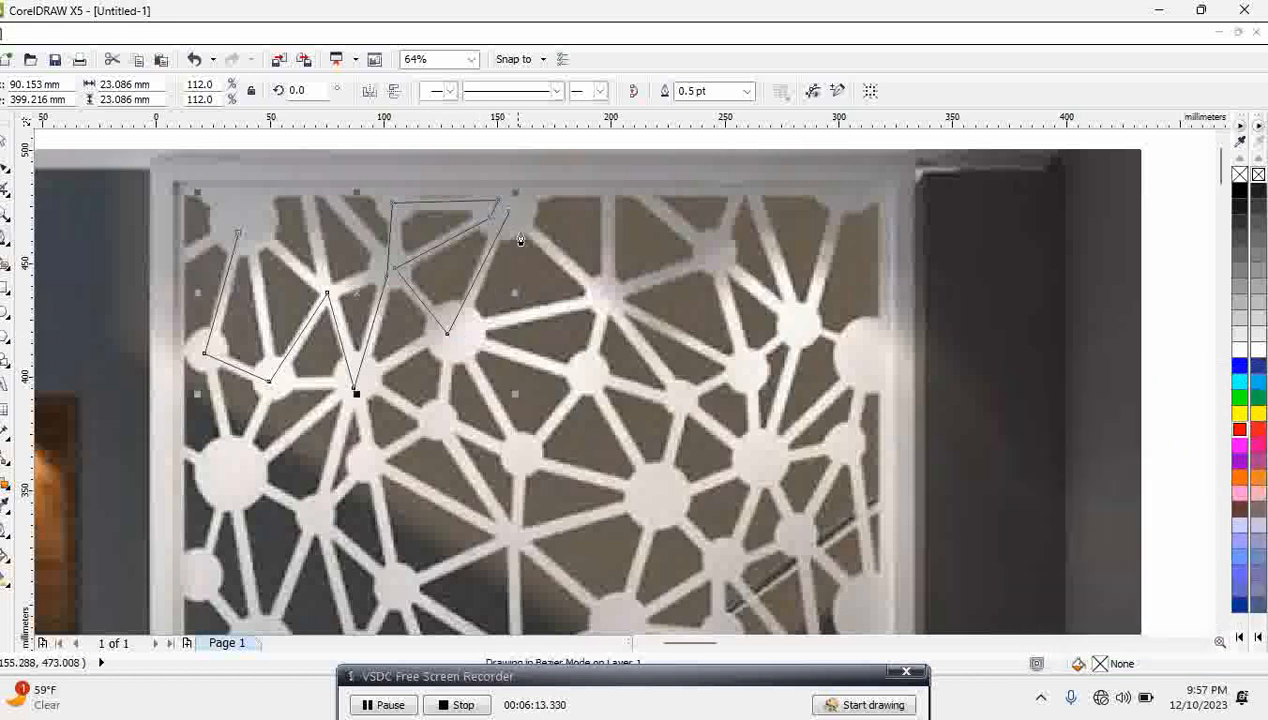
Continue the path to the five-strut junction, looping around the triangular opening at the top edge and the narrow triangle beside the large node.
click(605, 294)
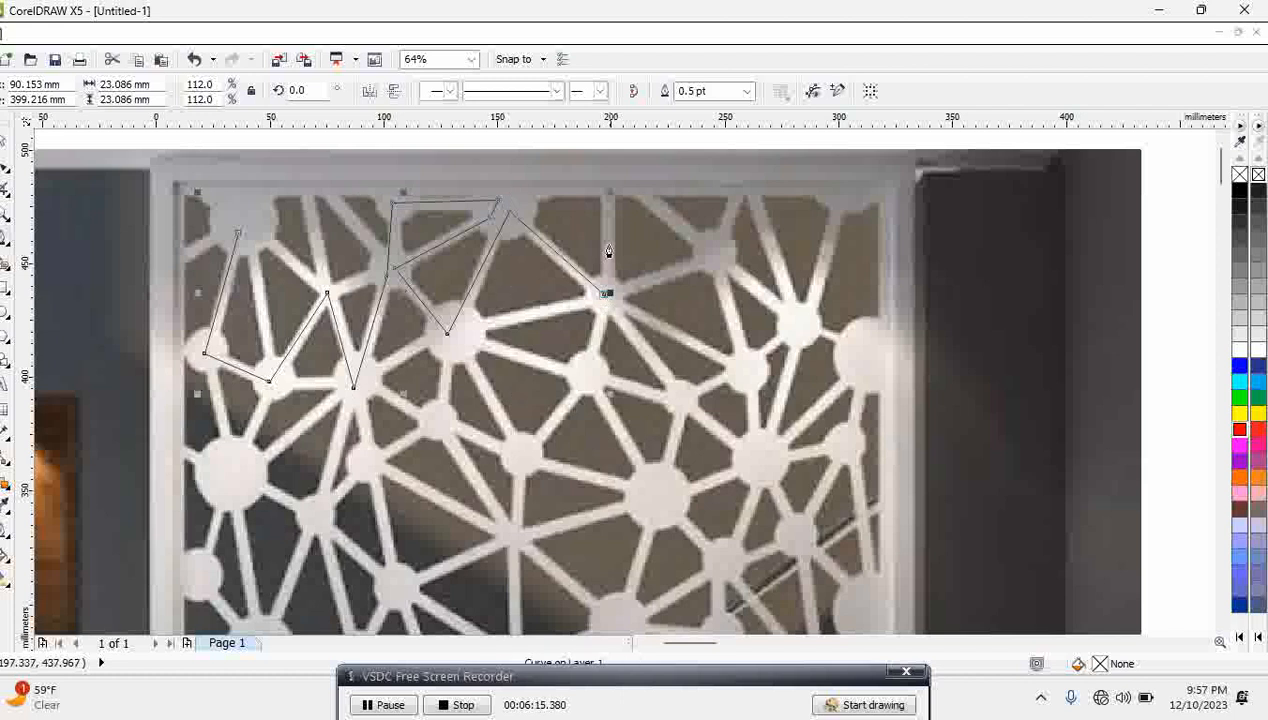
click(604, 195)
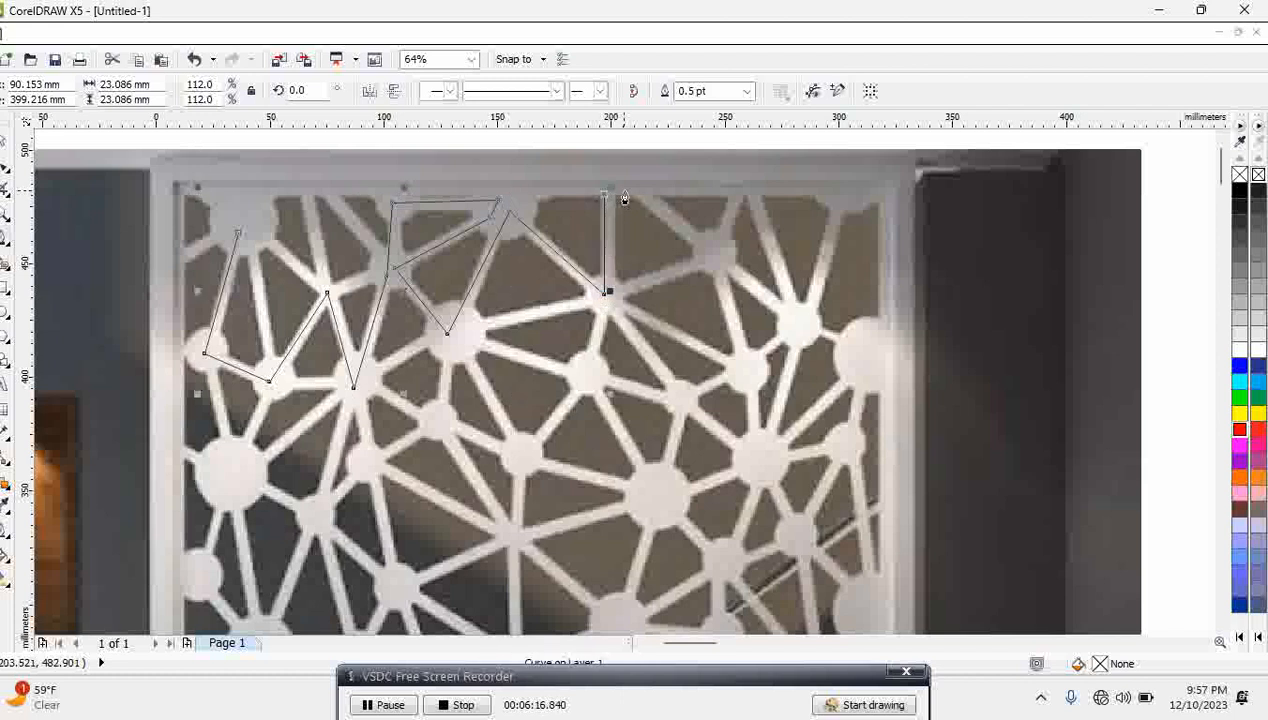
click(713, 256)
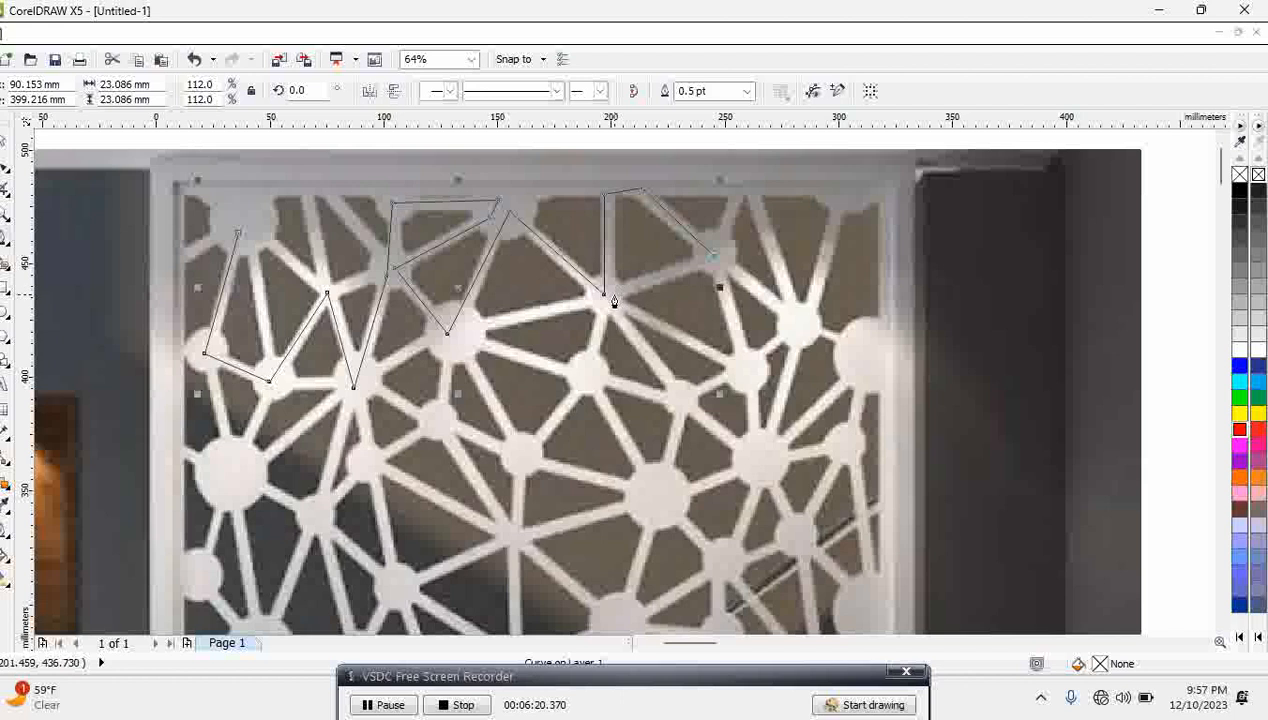
click(607, 295)
click(471, 327)
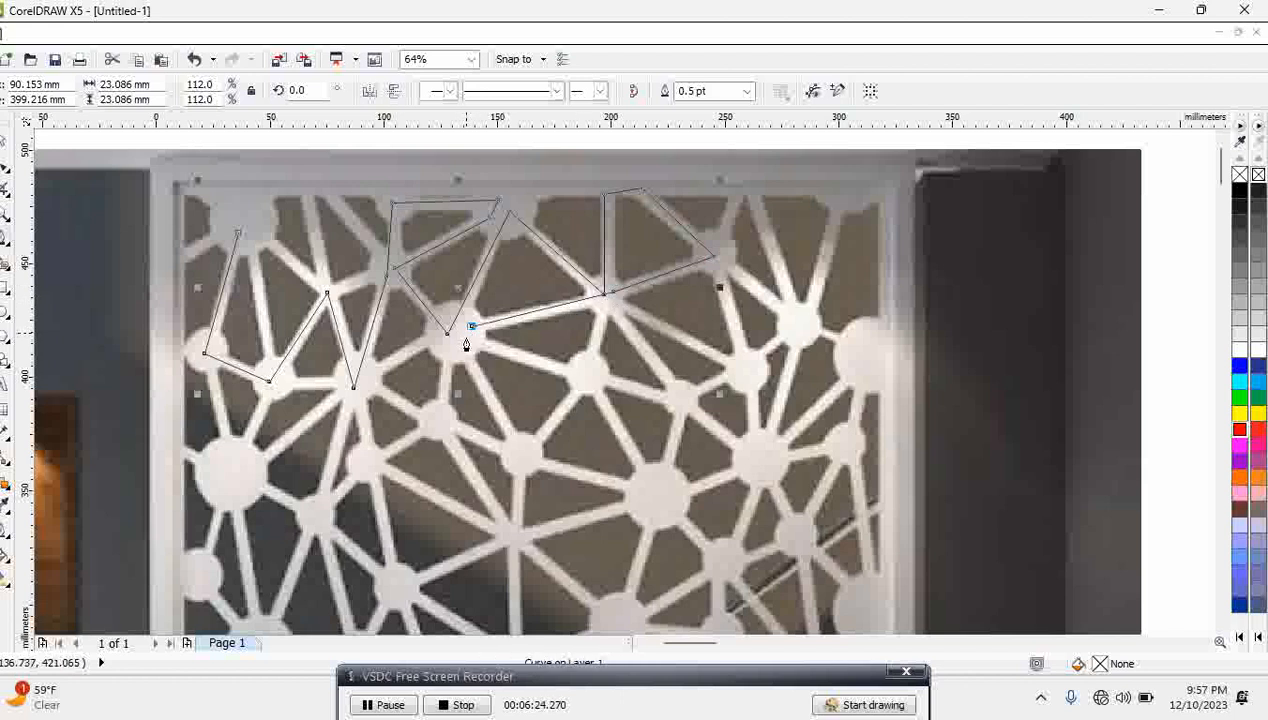
click(583, 381)
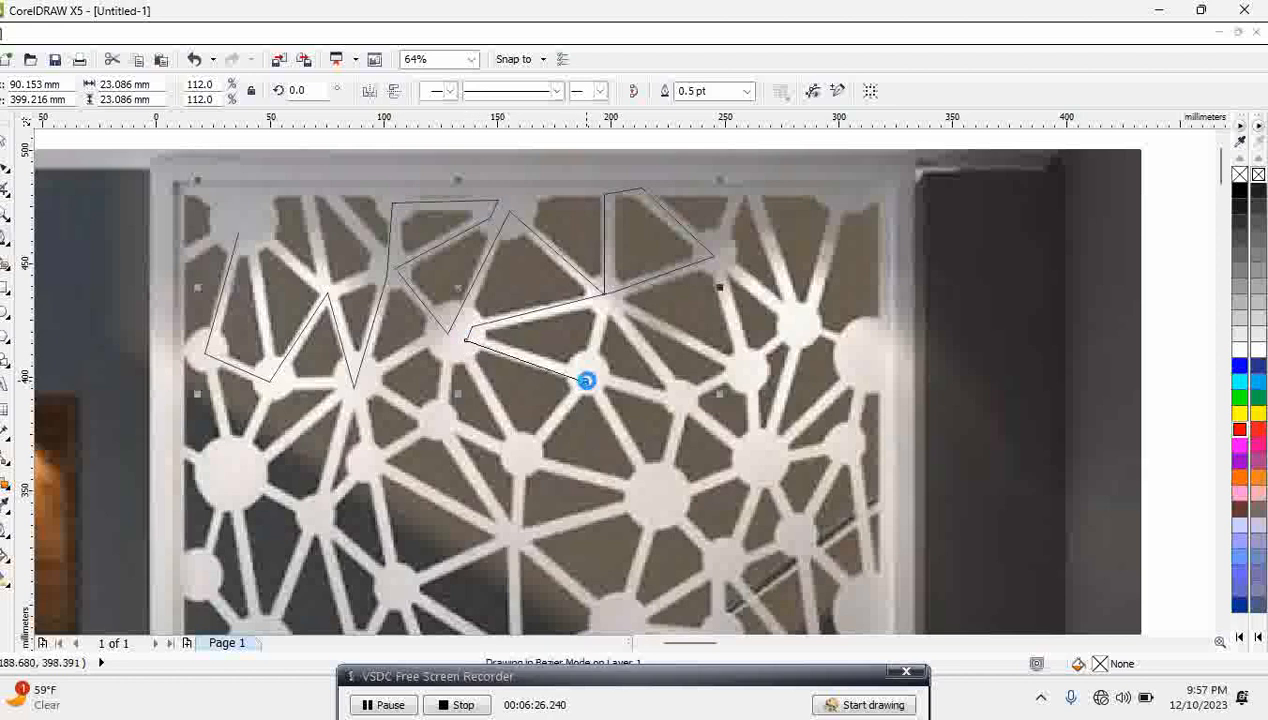
click(606, 304)
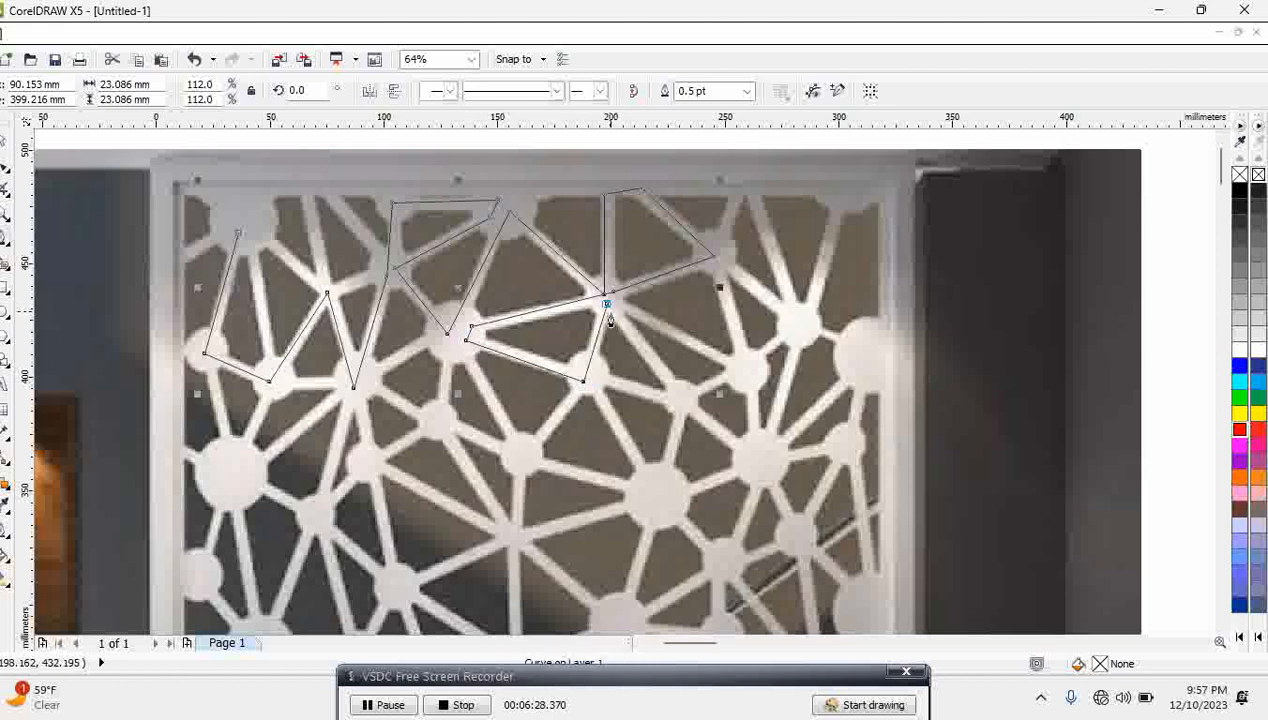
Carry the path from the junction down to the big lower node, back up to the small node, and through the next node to the large one.
click(686, 402)
click(658, 488)
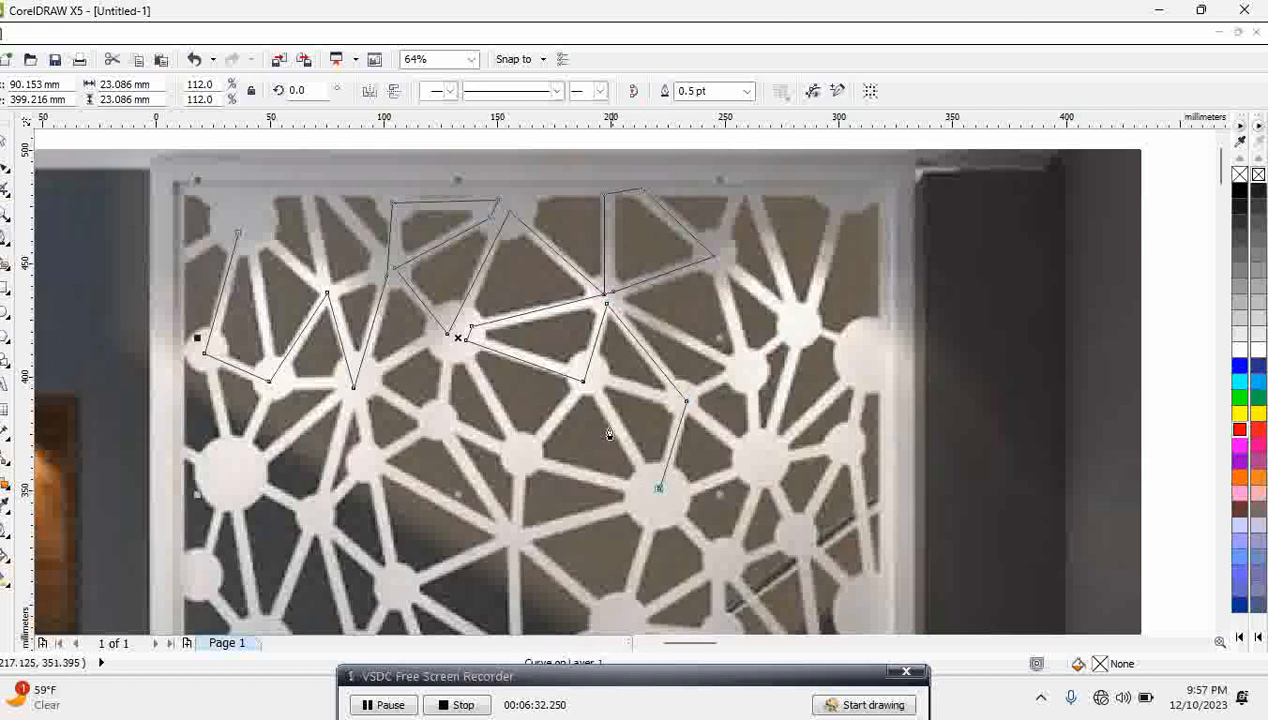
click(581, 386)
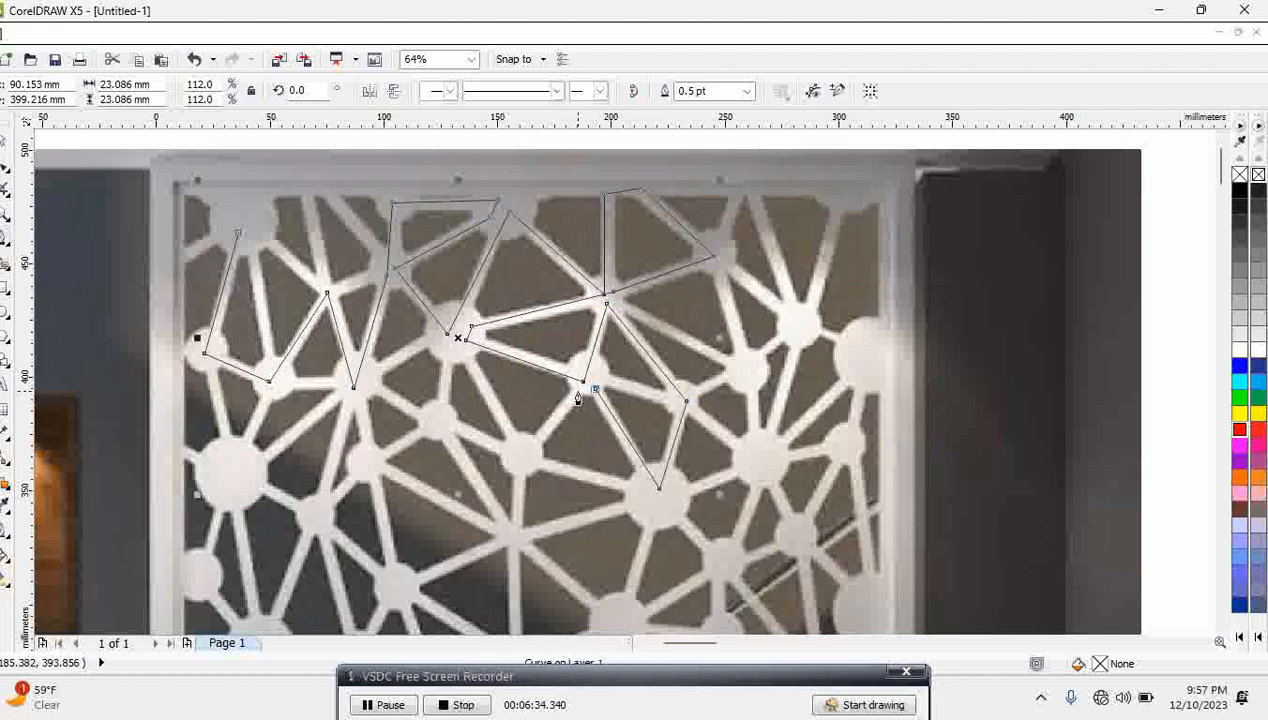
click(526, 458)
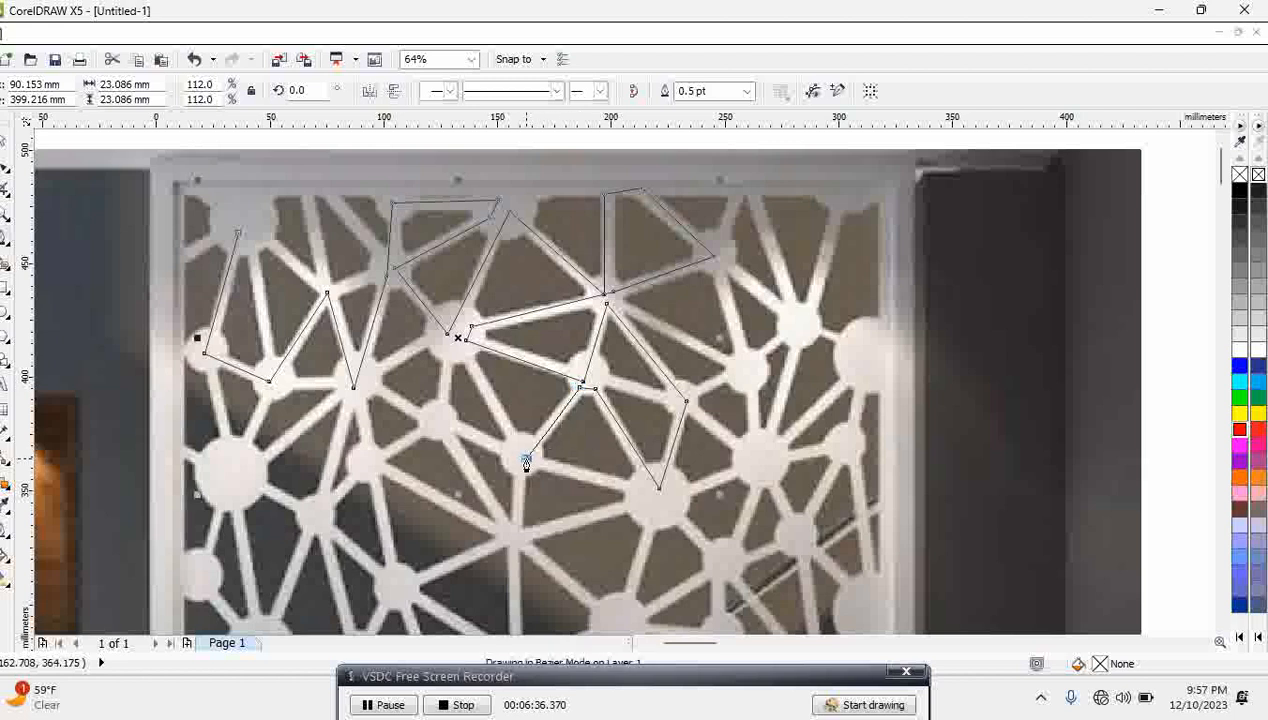
click(466, 351)
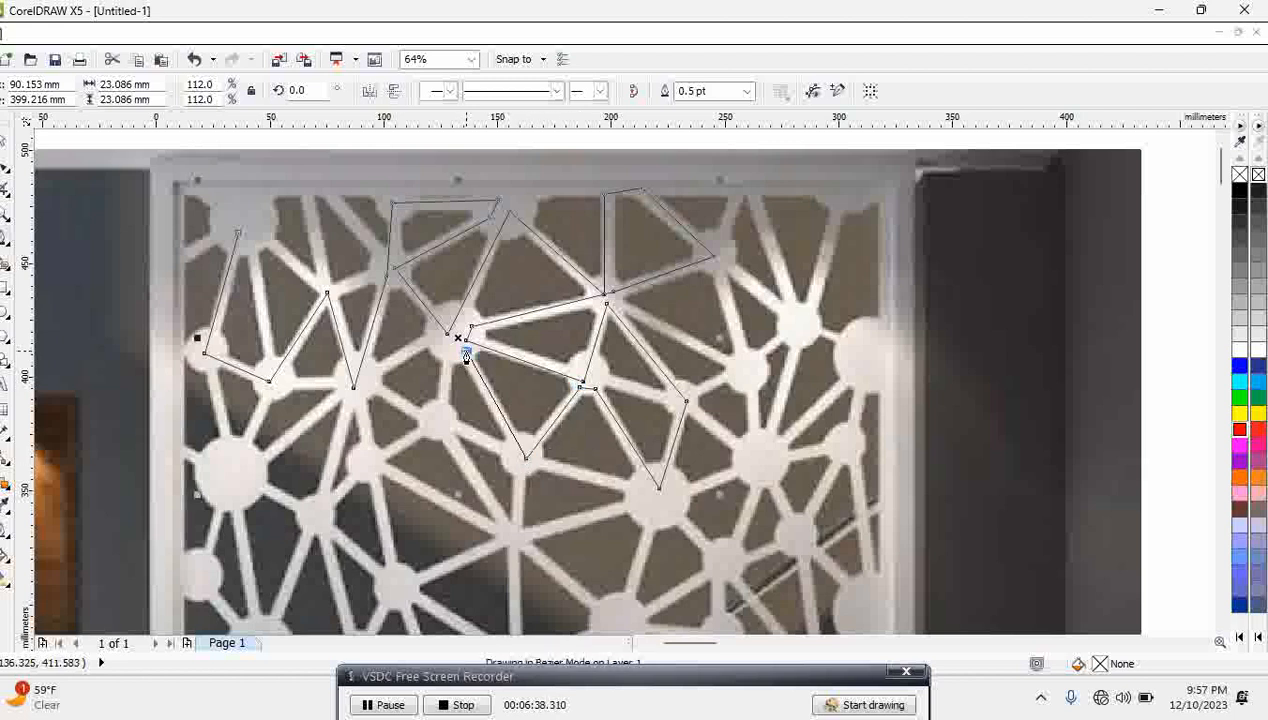
Loop the path around the triangular opening left of the large node and bring it back down to the small node beneath.
click(432, 421)
click(373, 383)
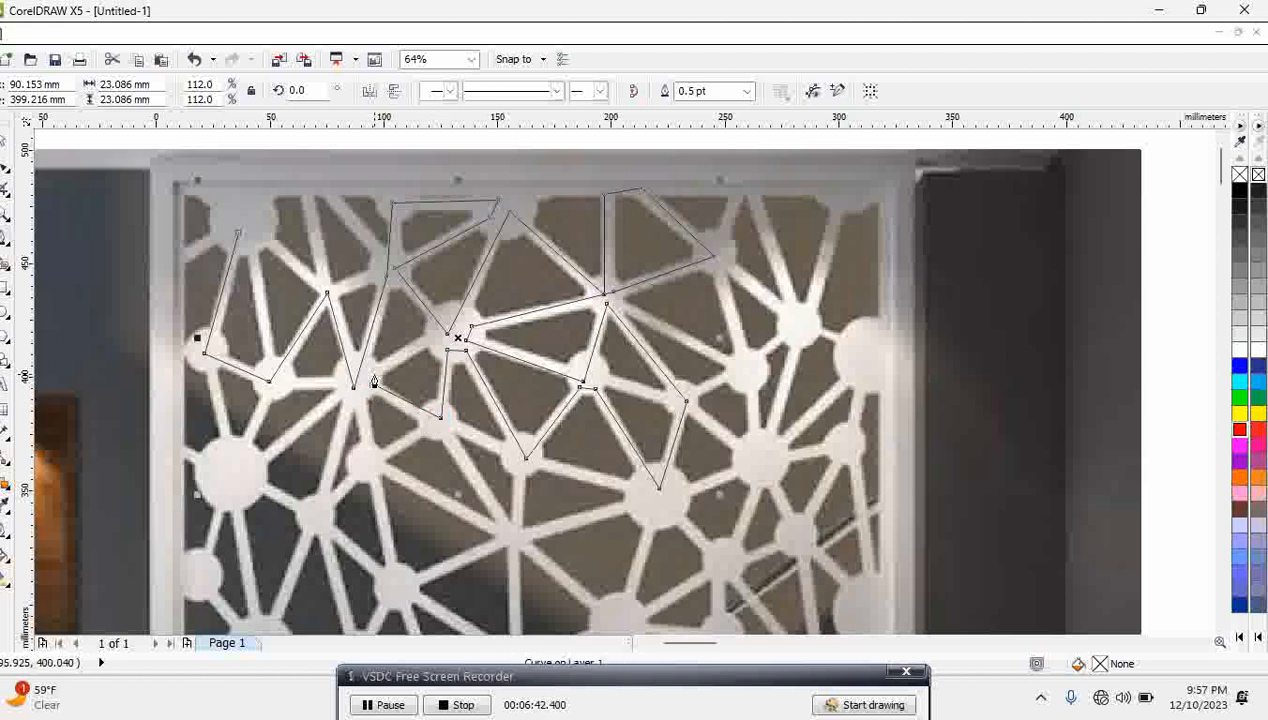
click(443, 338)
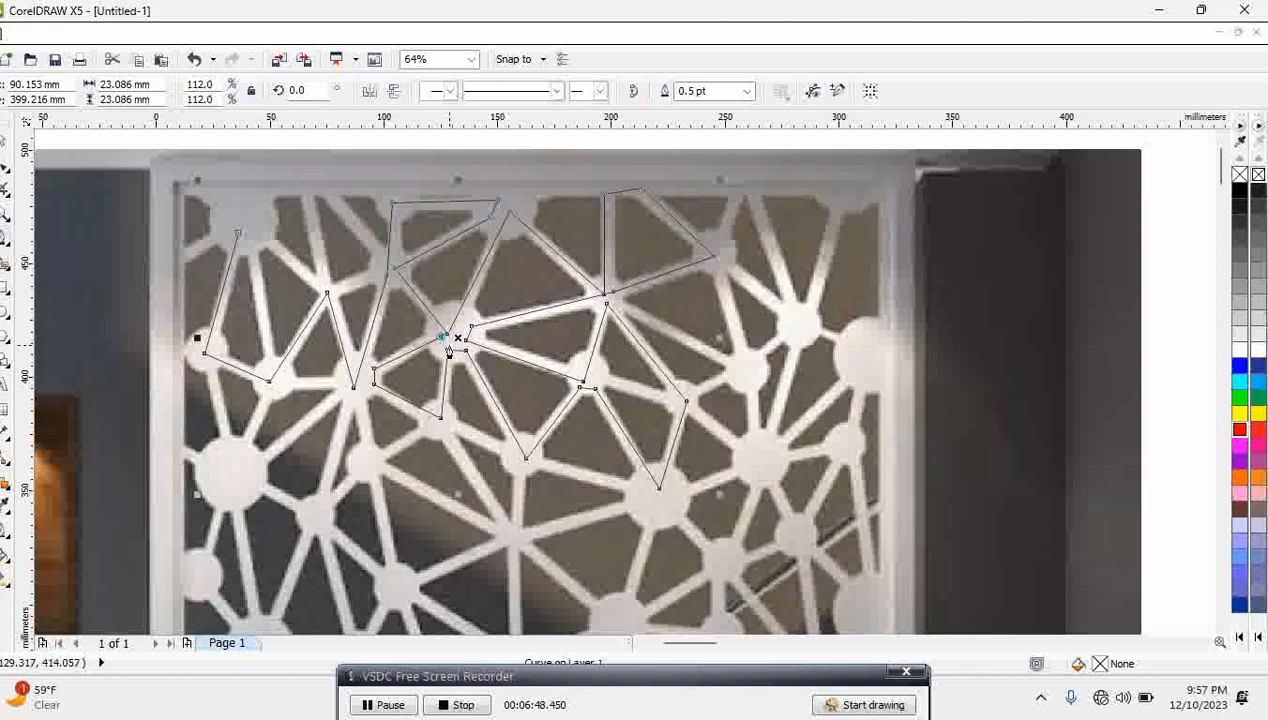
click(448, 346)
click(440, 424)
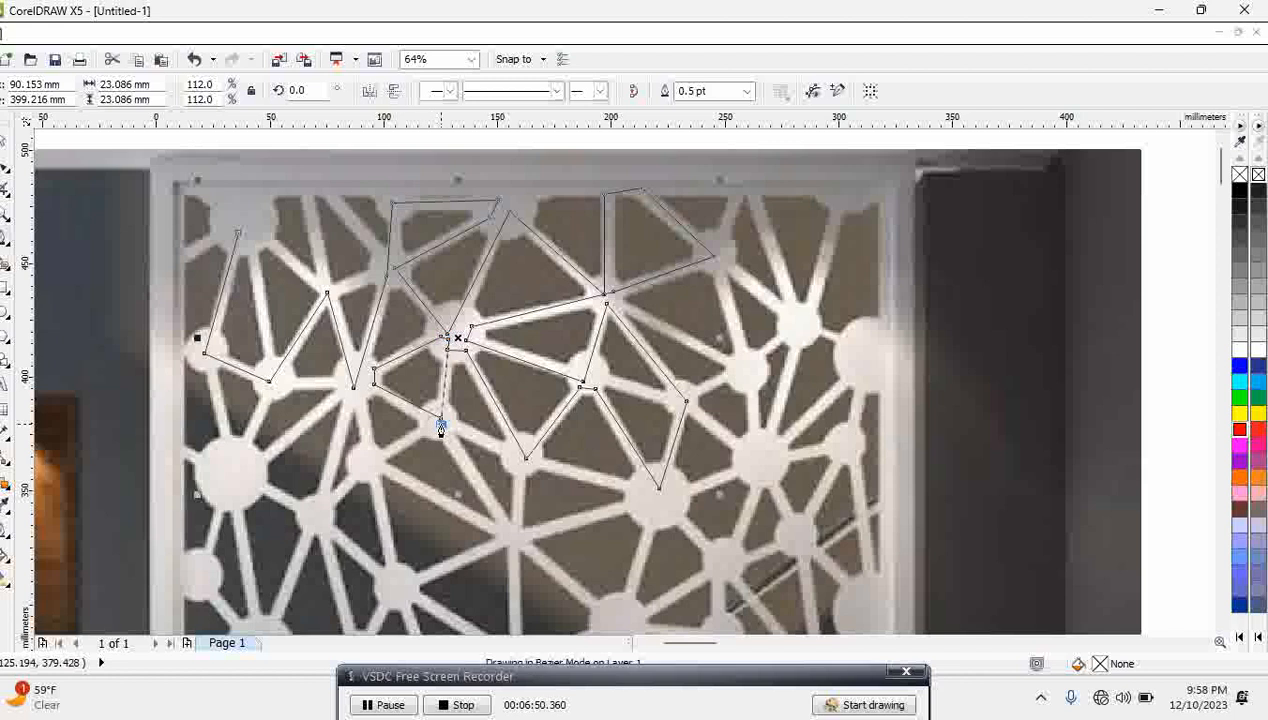
Extend the path down to the lower strut junction and around the triangular opening between it and the big lower node.
click(512, 542)
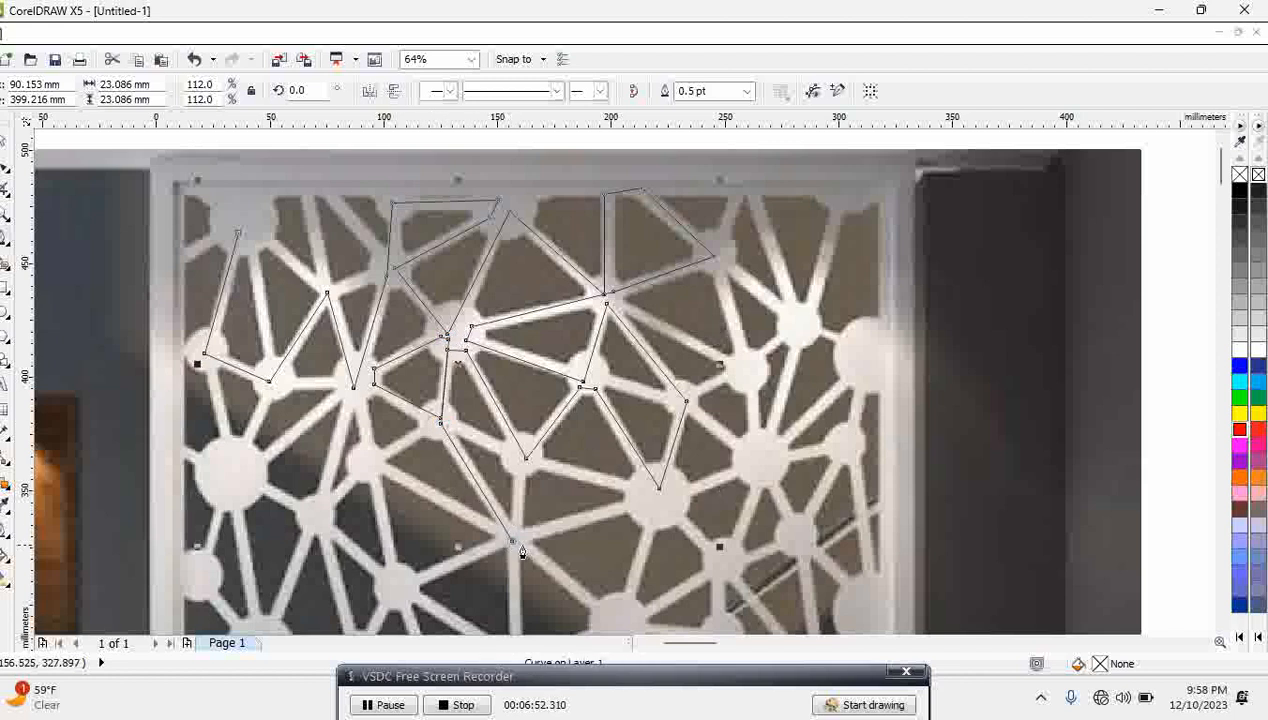
click(636, 497)
click(519, 458)
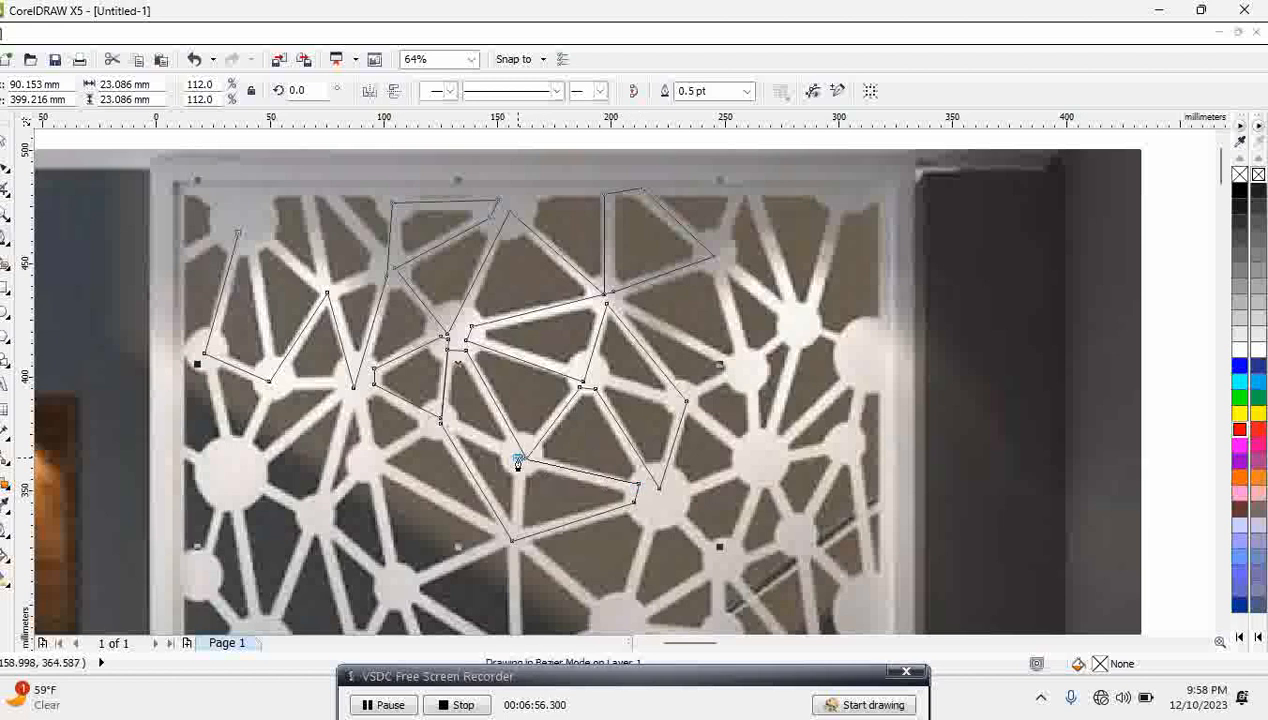
click(512, 542)
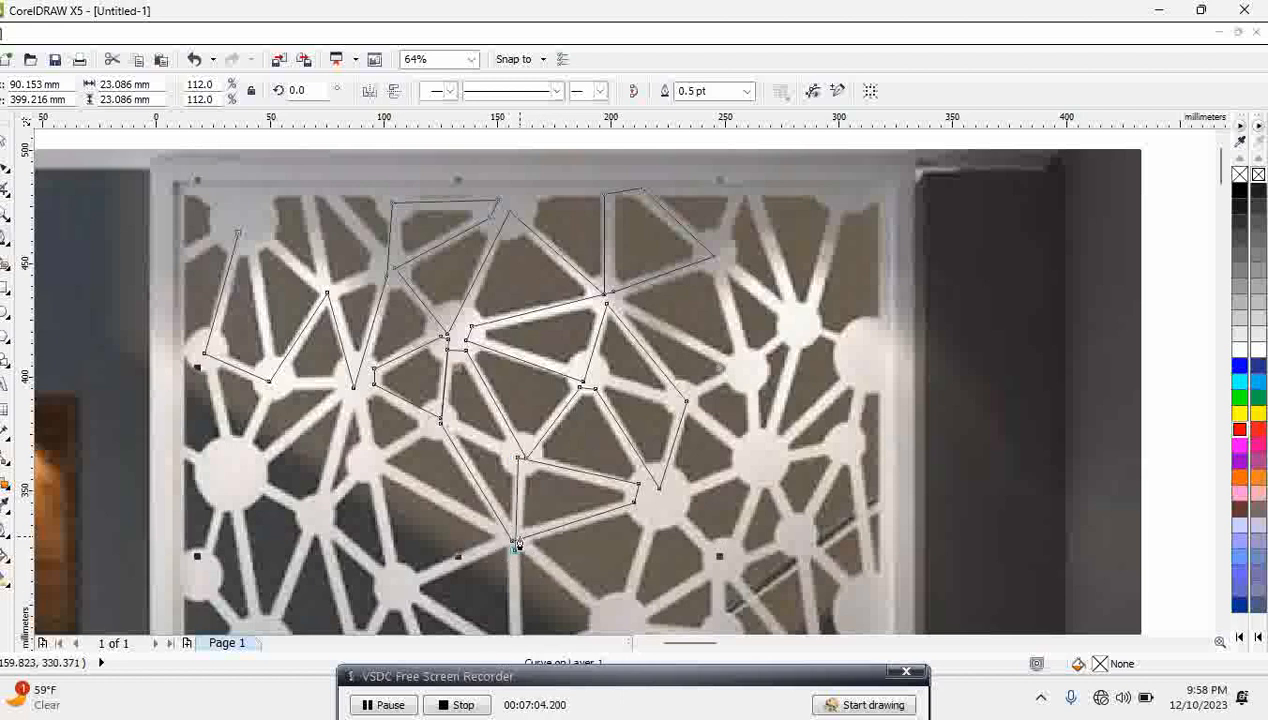
Extend the path through the lower nodes and around the opening right of the big node, and colour the finished path's outline red.
click(617, 619)
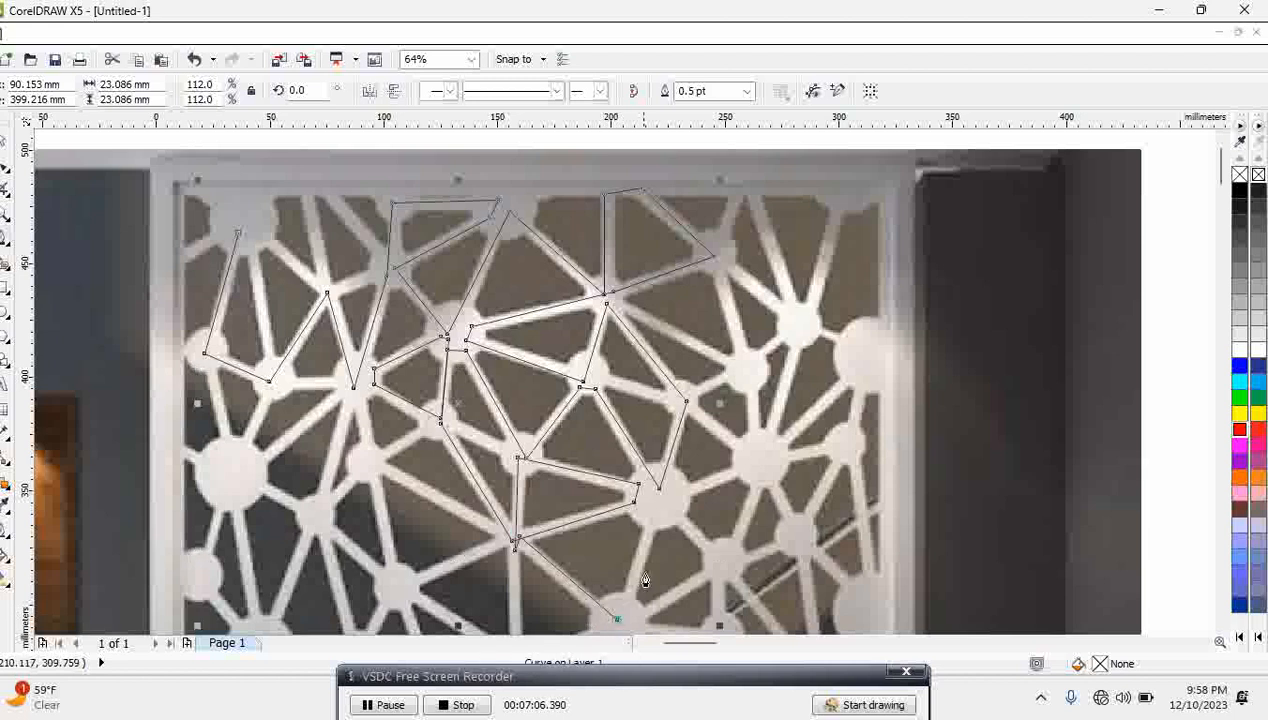
click(653, 494)
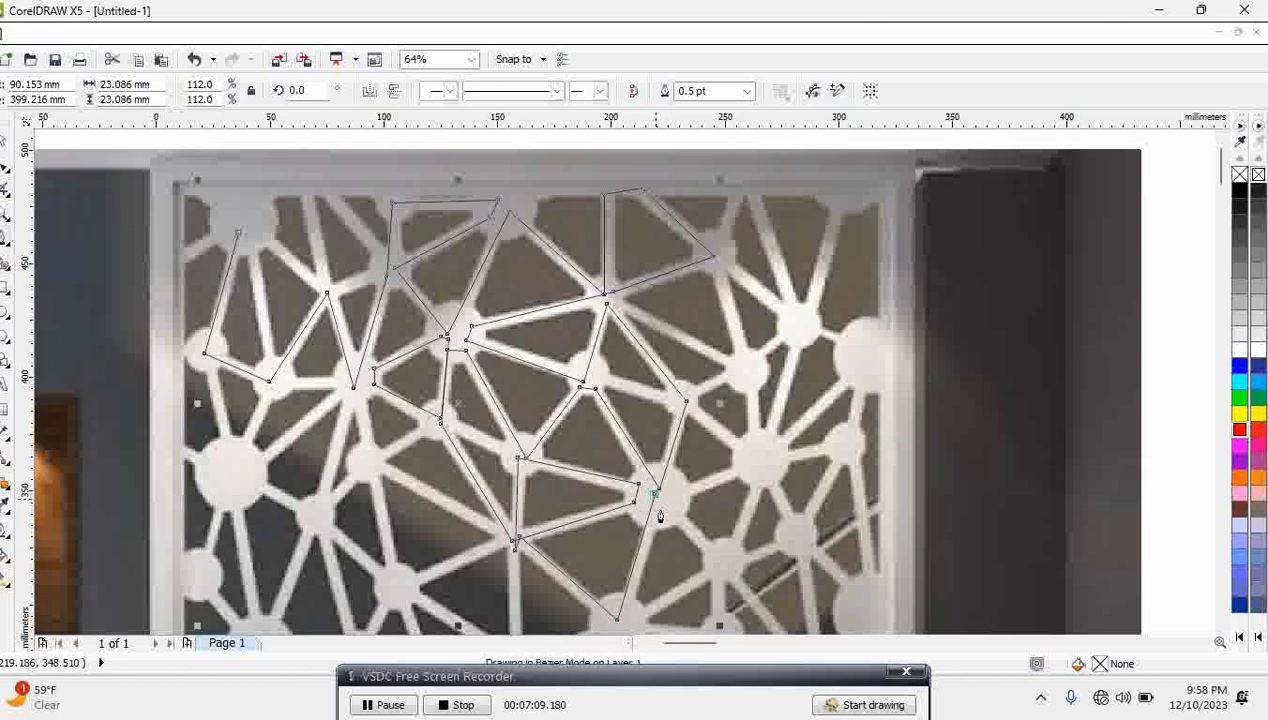
click(726, 572)
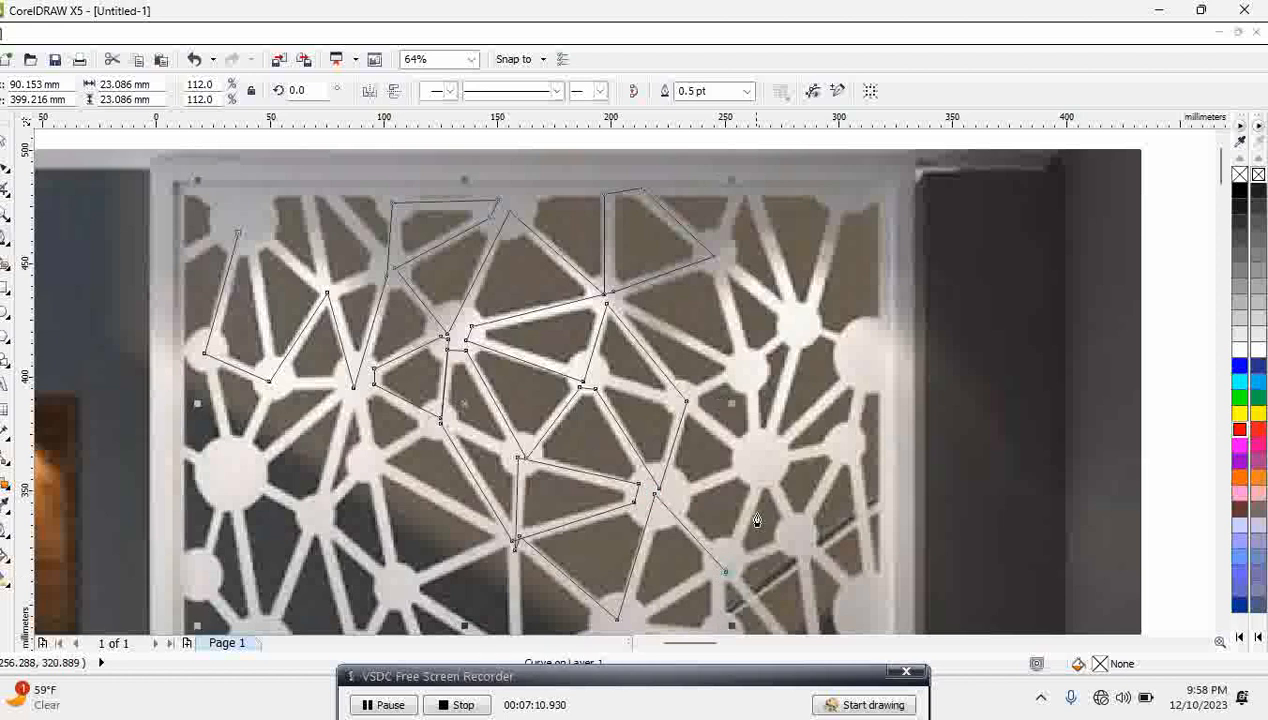
click(757, 464)
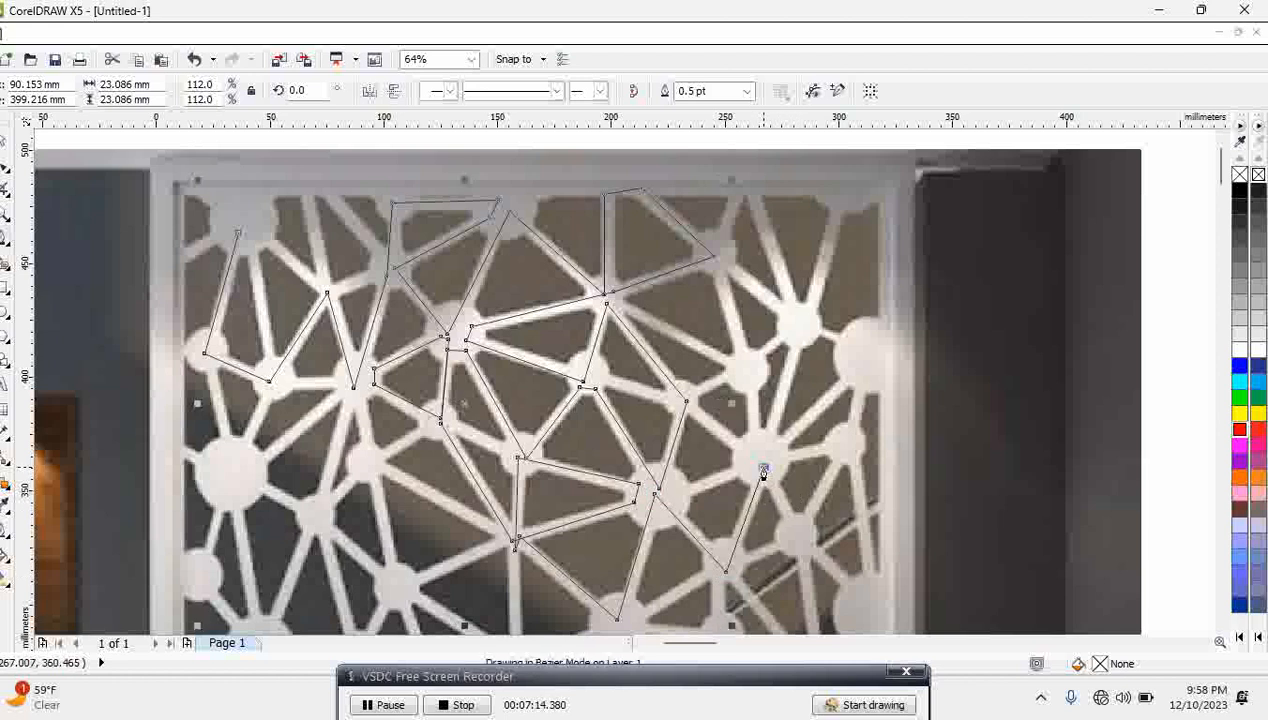
click(674, 497)
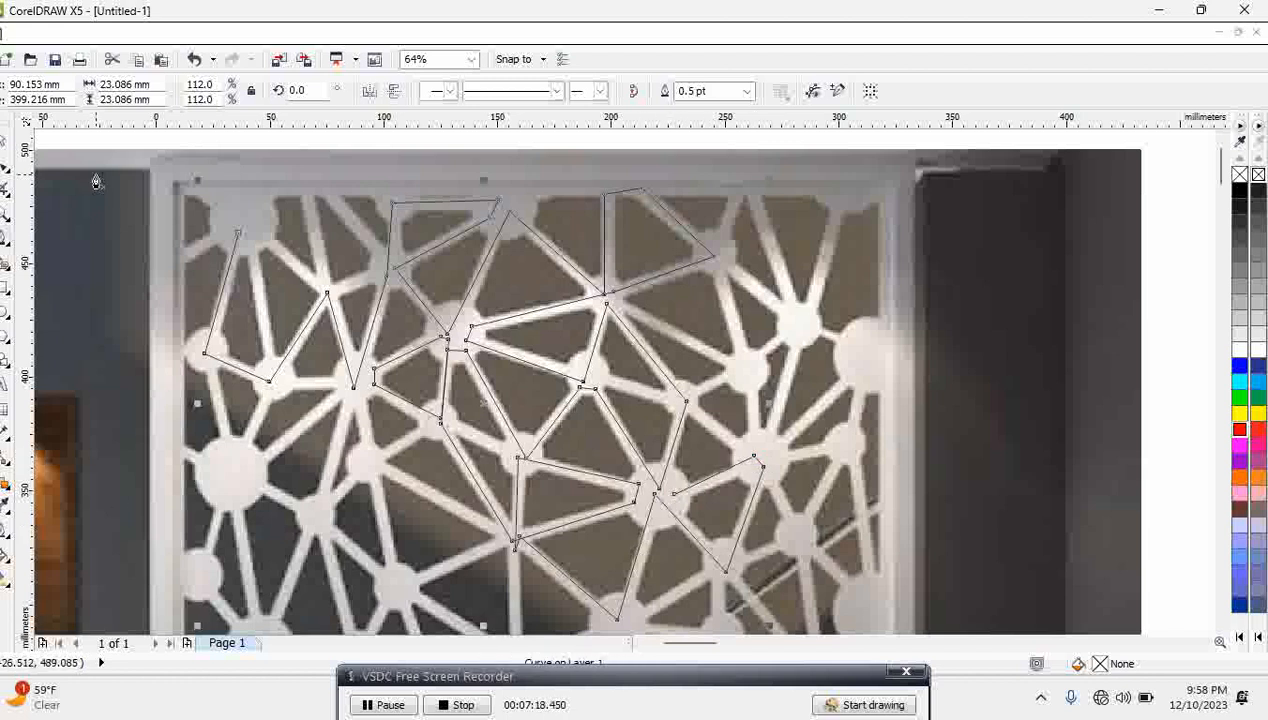
click(4, 142)
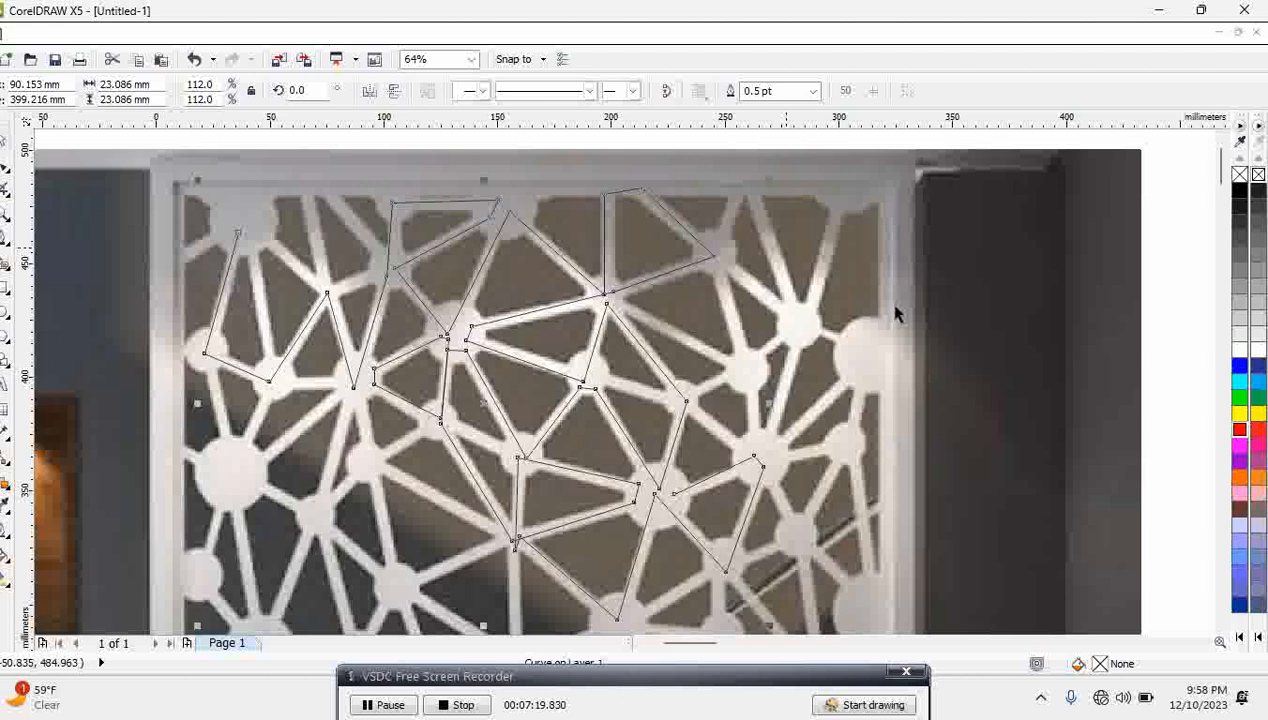
right_click(1240, 430)
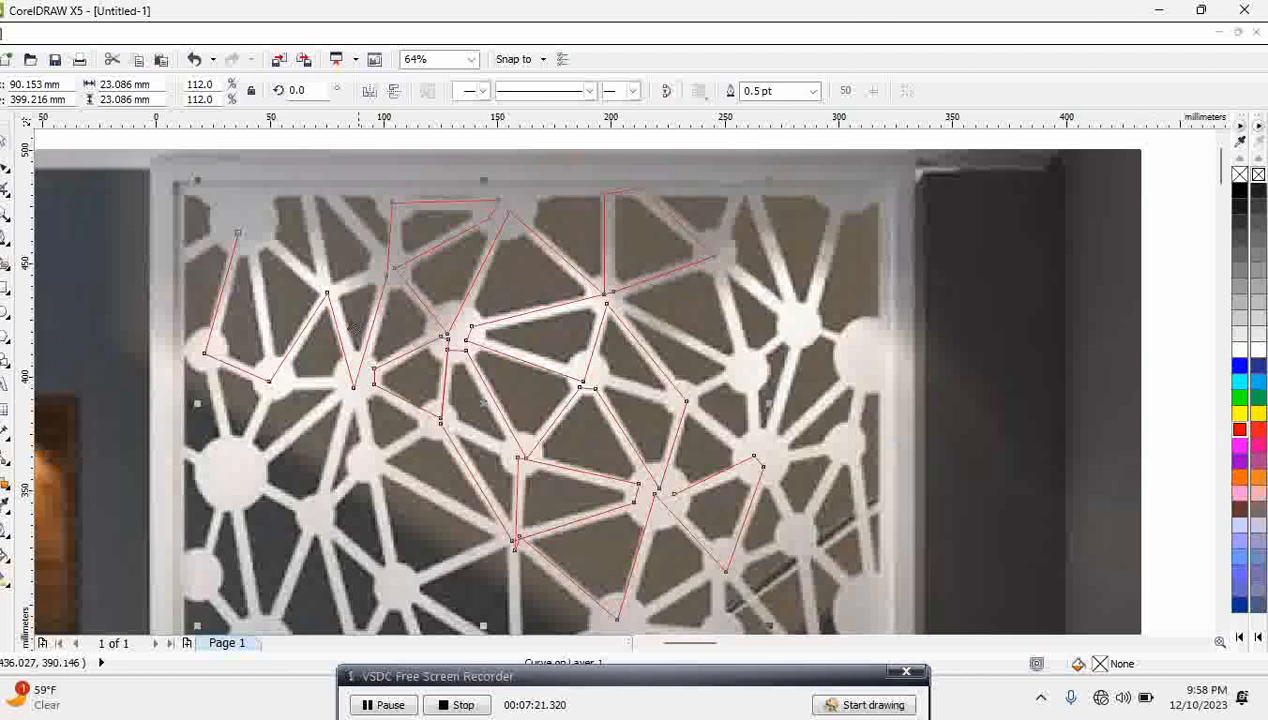
Thicken the red path's outline, settling on 16 pt after trying 24 pt, and convert the outline to an object.
click(813, 91)
click(772, 267)
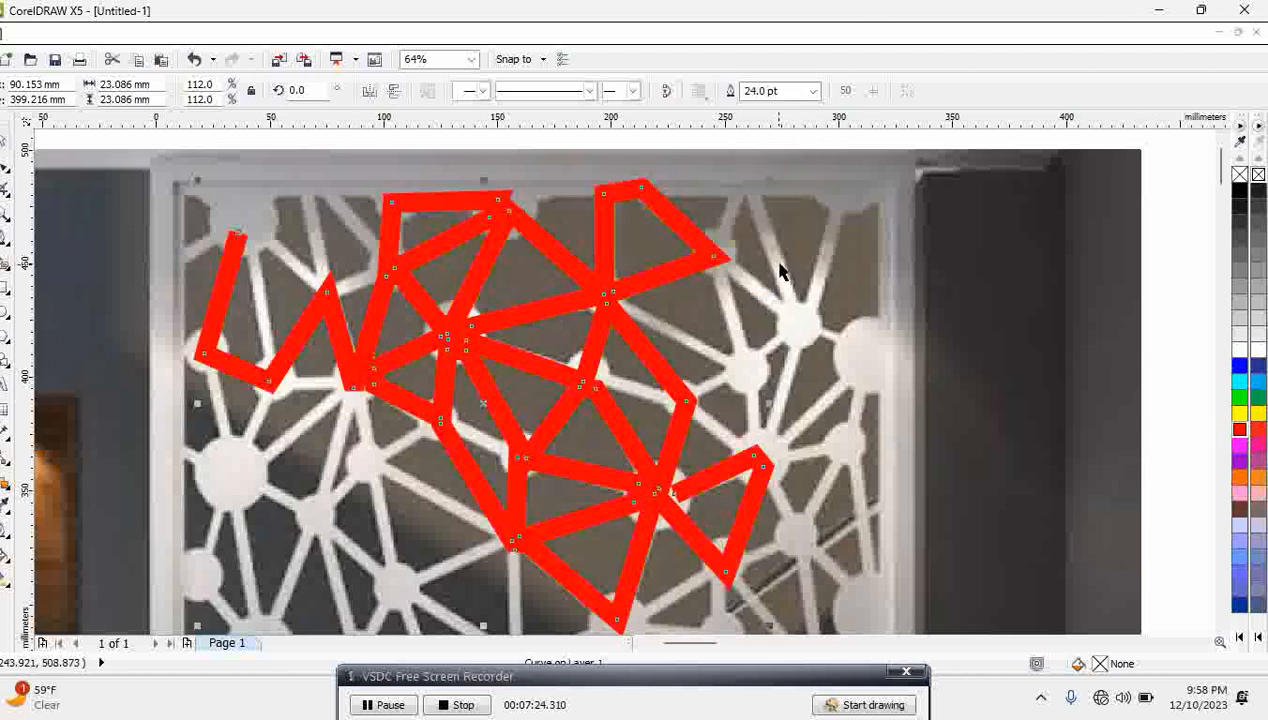
click(813, 91)
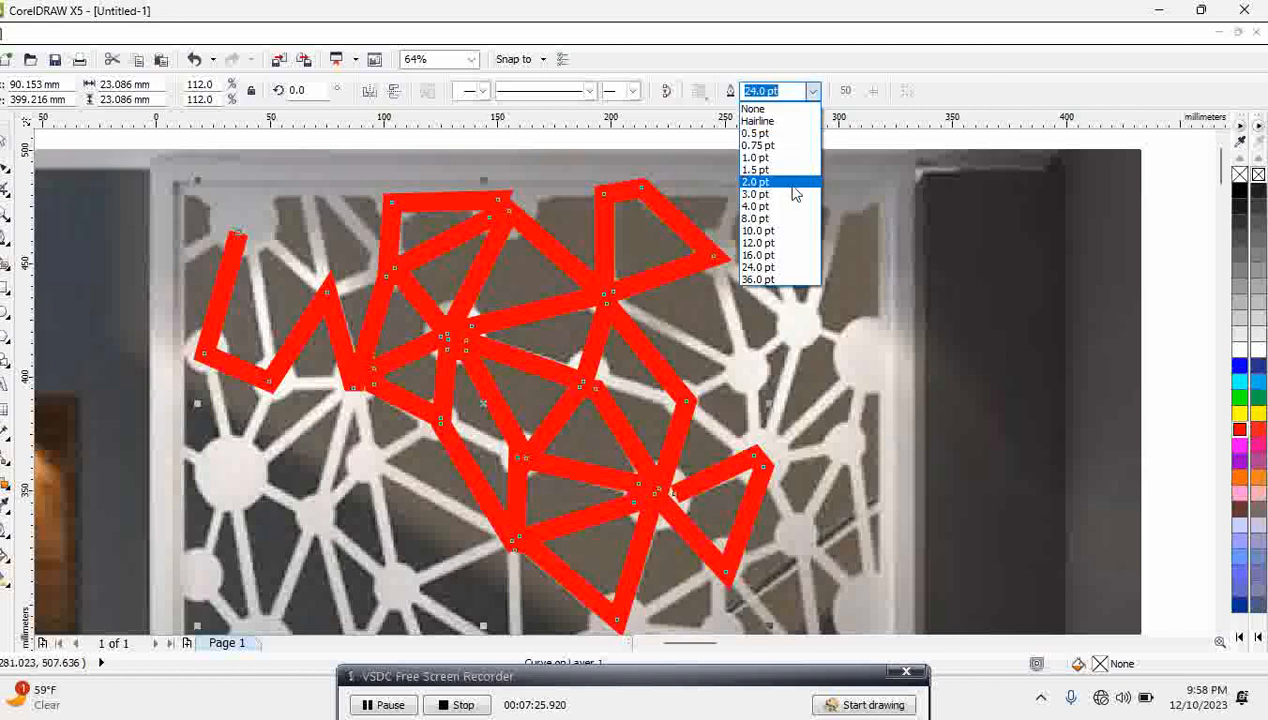
click(766, 257)
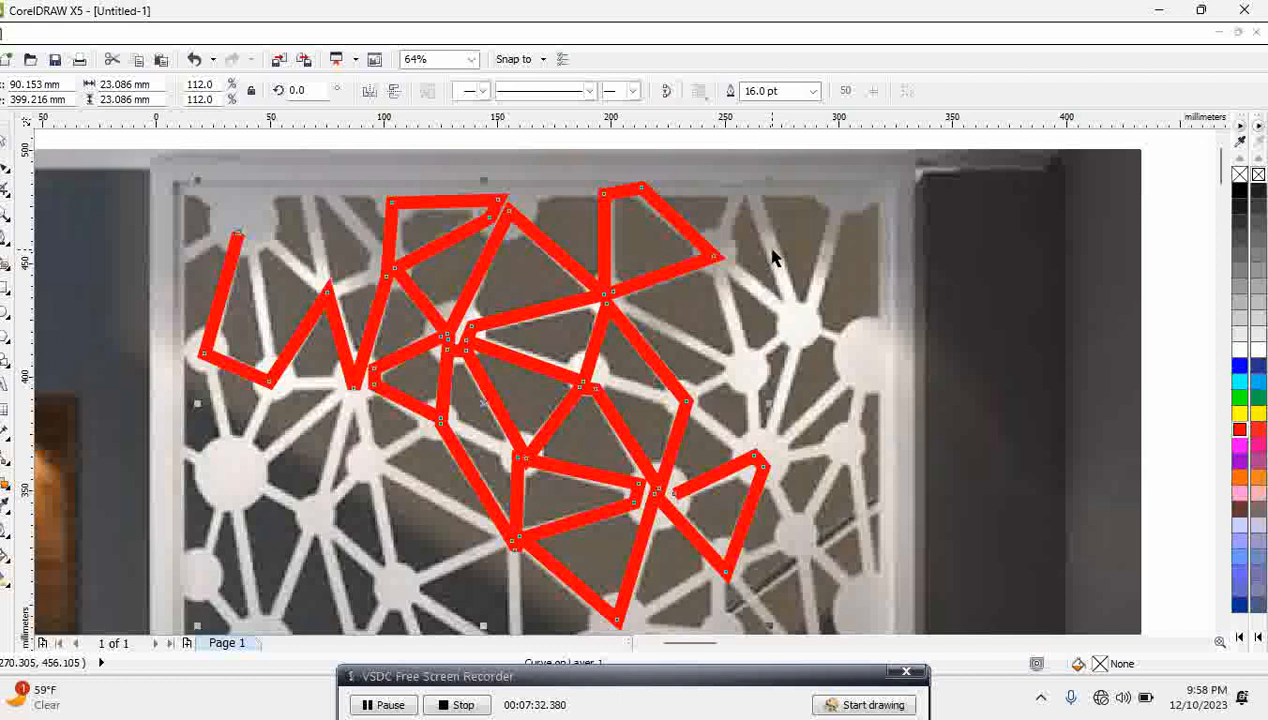
key(ctrl+shift+q)
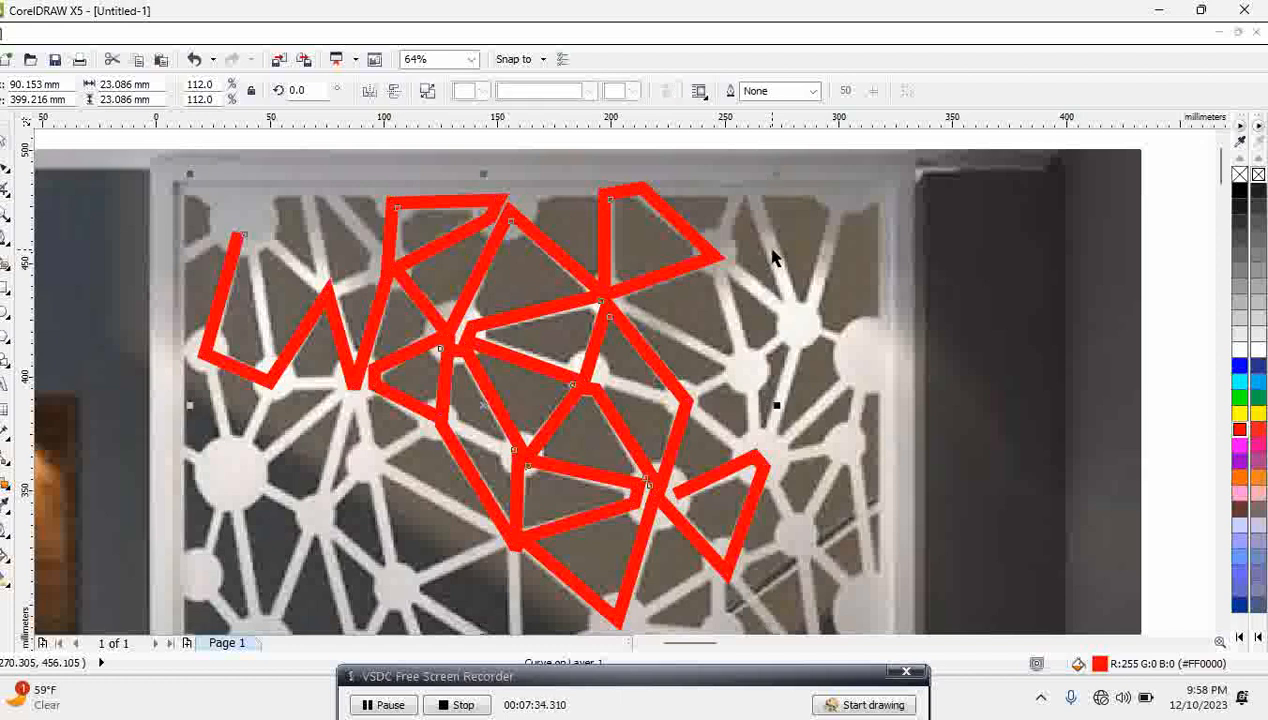
Draw a circle about 26.4 mm in diameter over the large node where the upper struts meet and fill it red.
click(7, 311)
drag(452, 329, 470, 359)
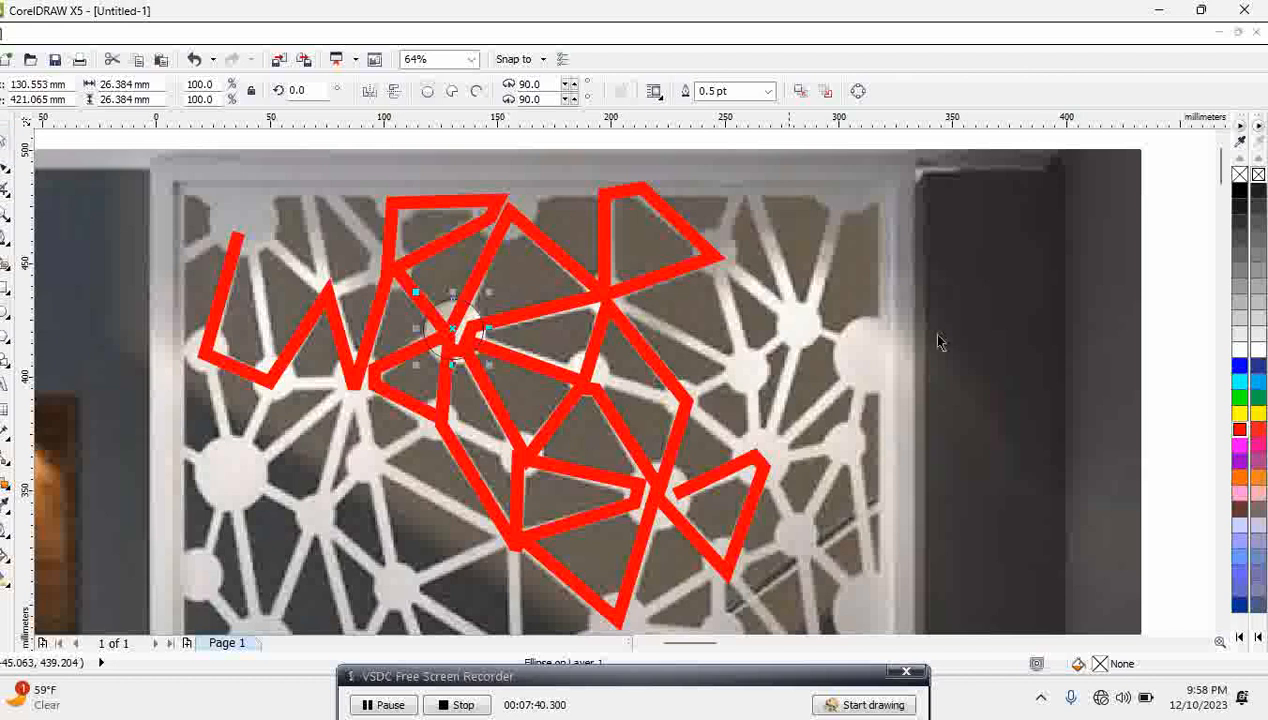
click(1240, 434)
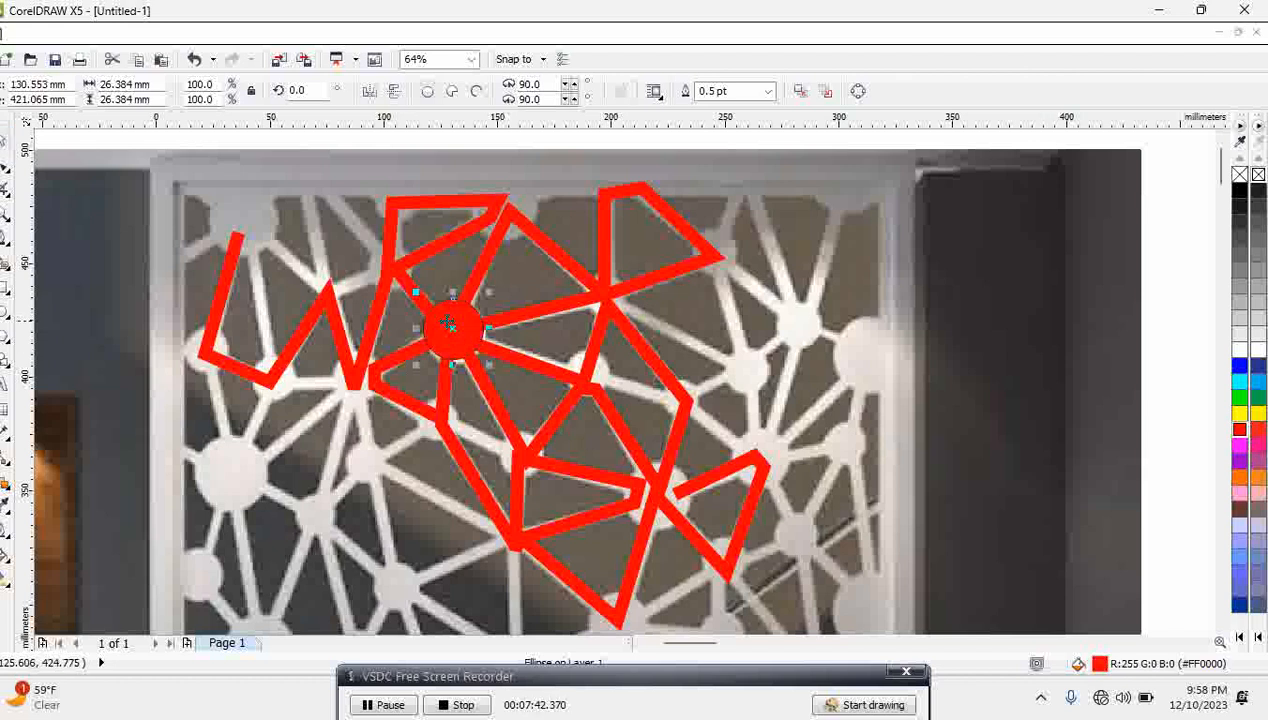
Copy the red circle onto the small node below, scale it to about 17.3 mm, and place another copy on the node up to the right.
drag(525, 462, 522, 456)
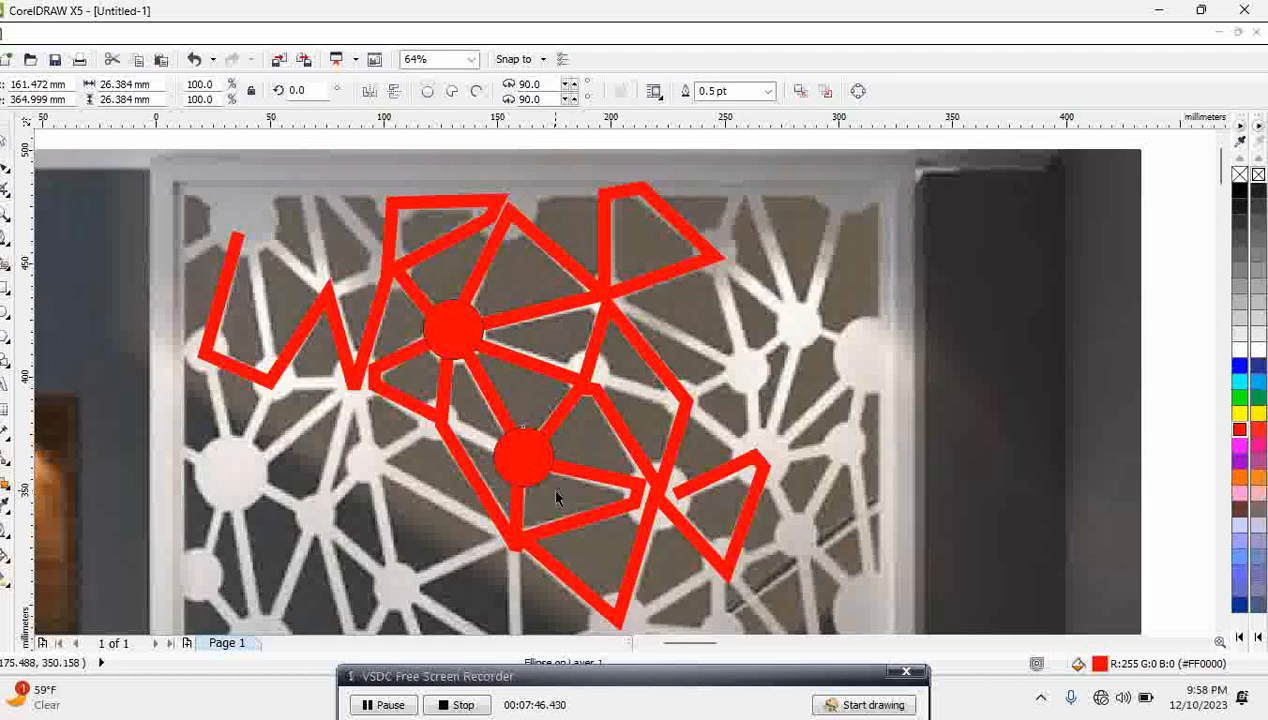
click(550, 485)
click(559, 503)
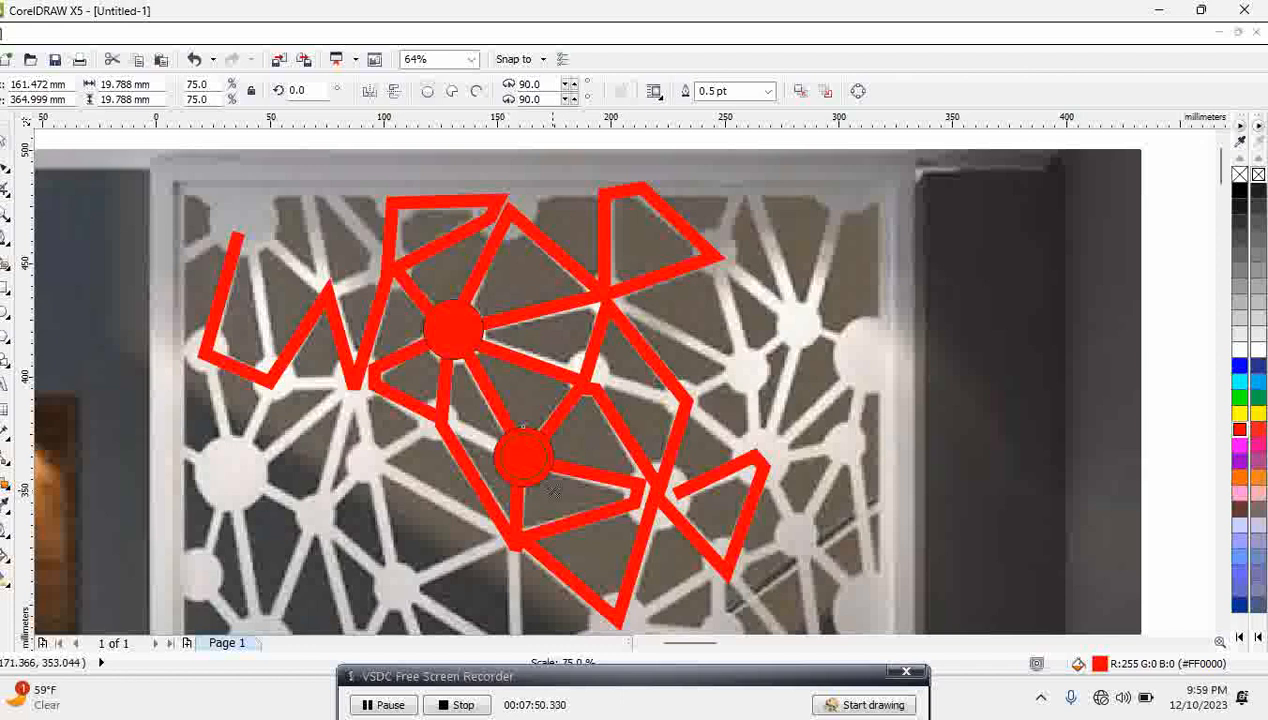
drag(559, 492, 546, 480)
drag(594, 415, 600, 363)
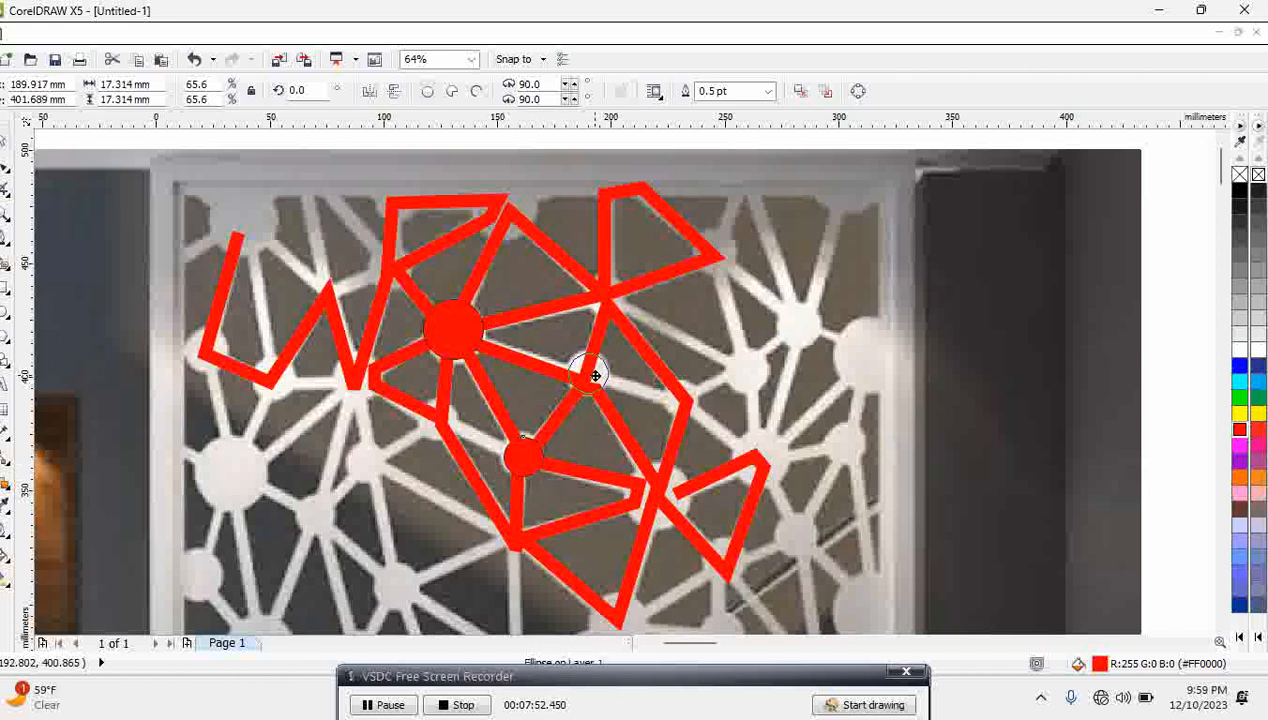
Copy the circle onto the big lower-right node, enlarge it to about 30 mm, and cover the other traced nodes up to the top one with resized copies.
drag(648, 497, 665, 497)
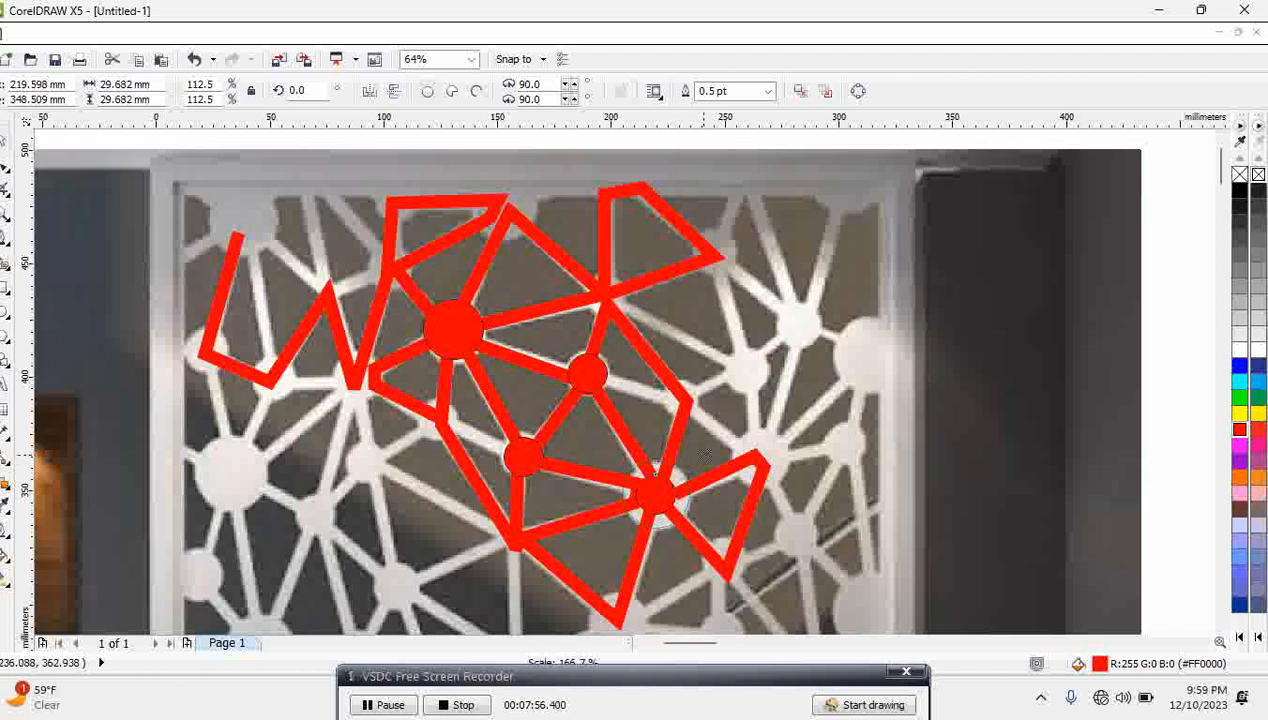
click(655, 493)
drag(655, 493, 533, 236)
right_click(598, 294)
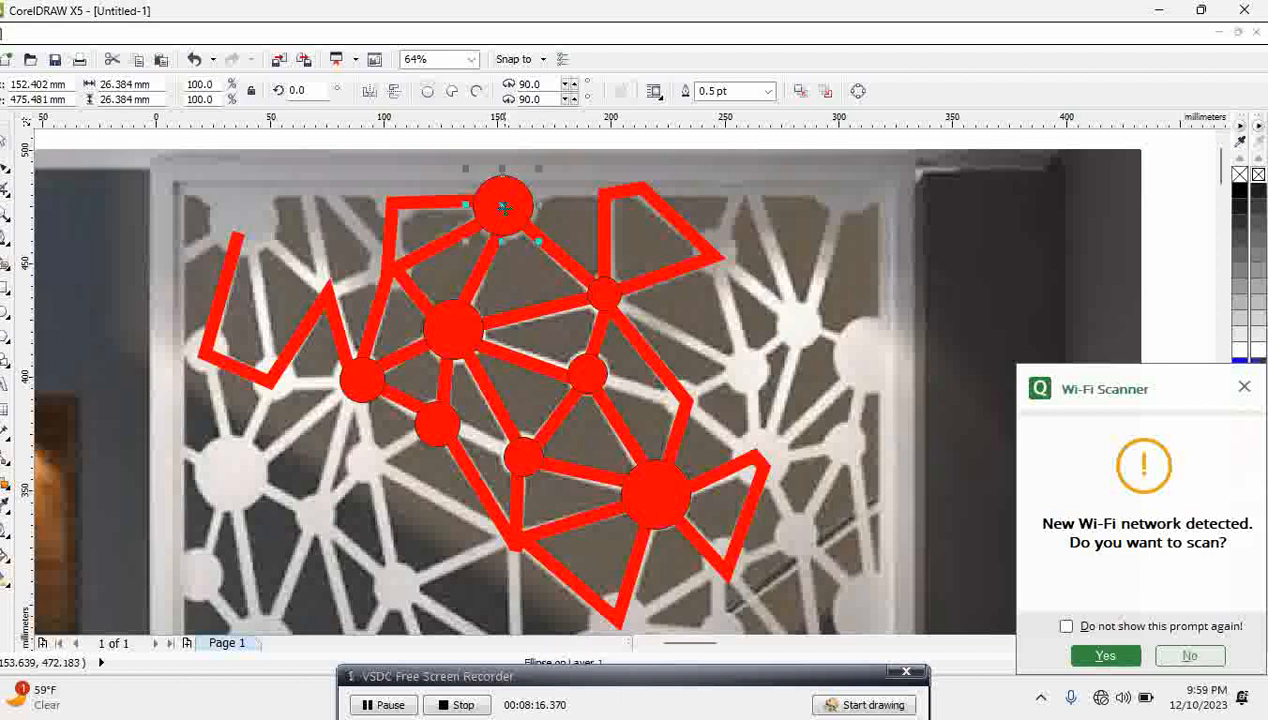
Place circle copies on the two remaining left-hand nodes, sized about 21.4 mm on the upper one and 19.4 mm on the lower one.
key(ctrl+d)
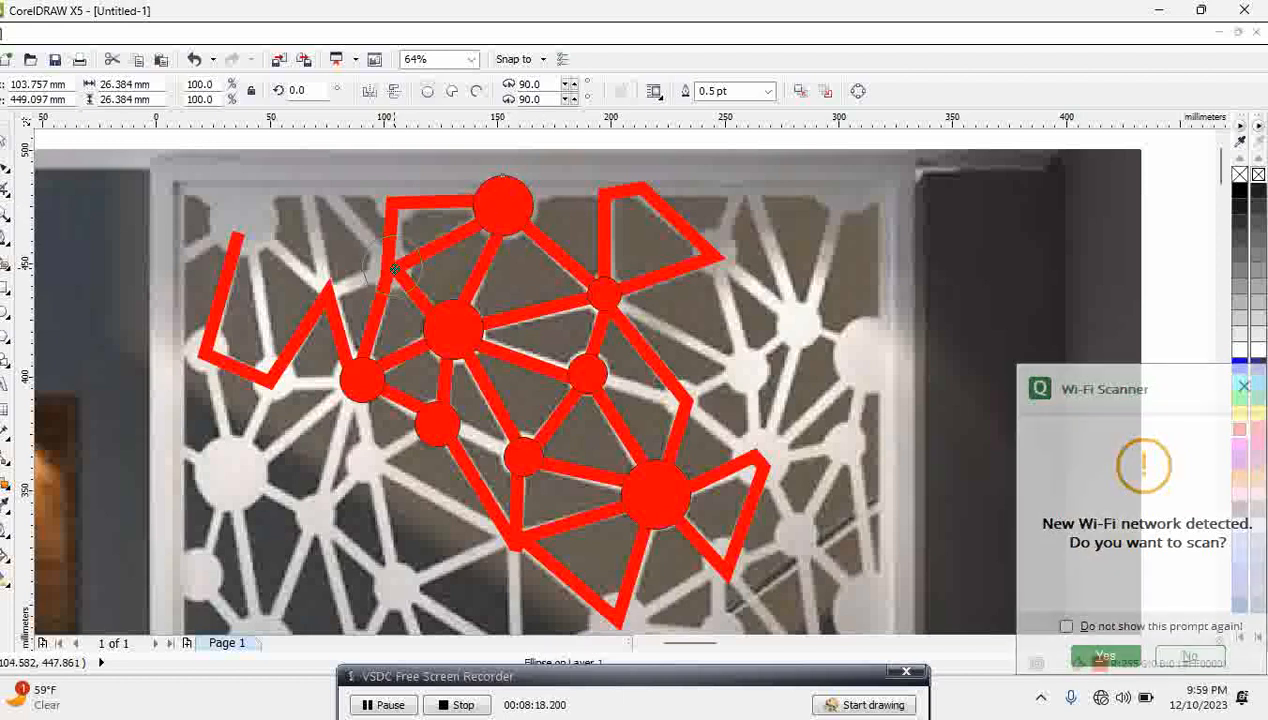
drag(430, 305, 425, 300)
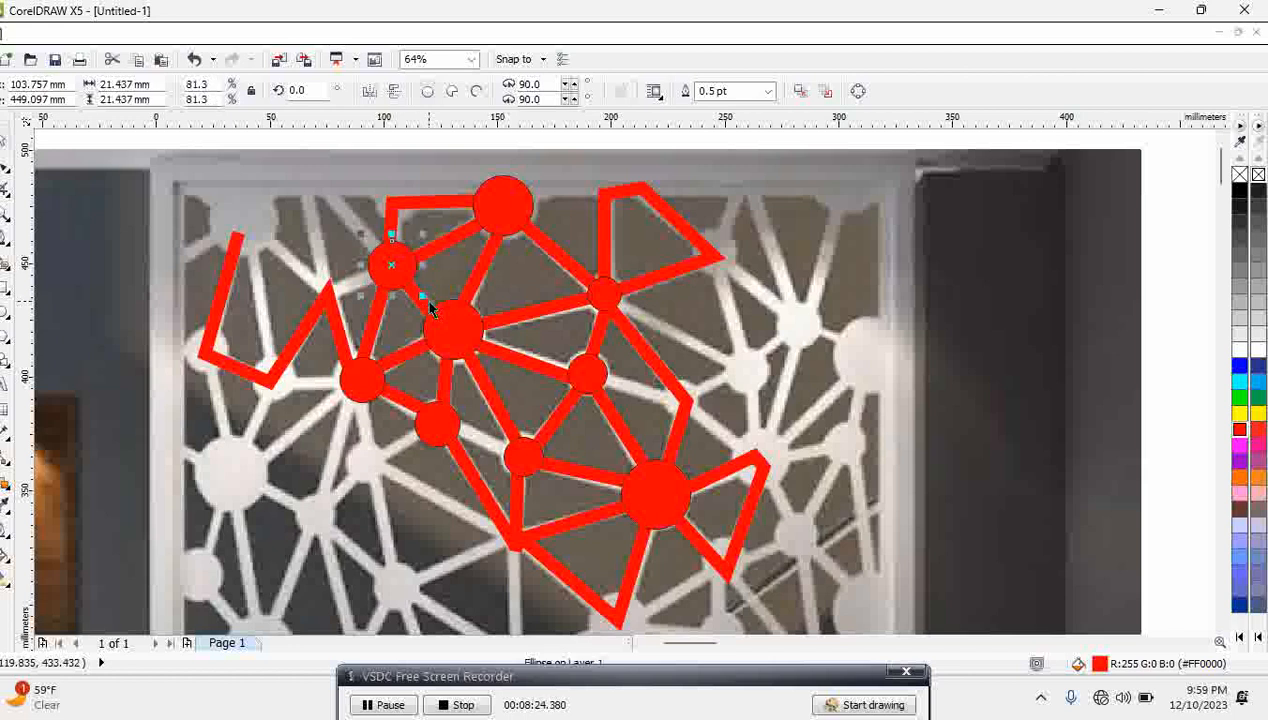
drag(392, 266, 297, 352)
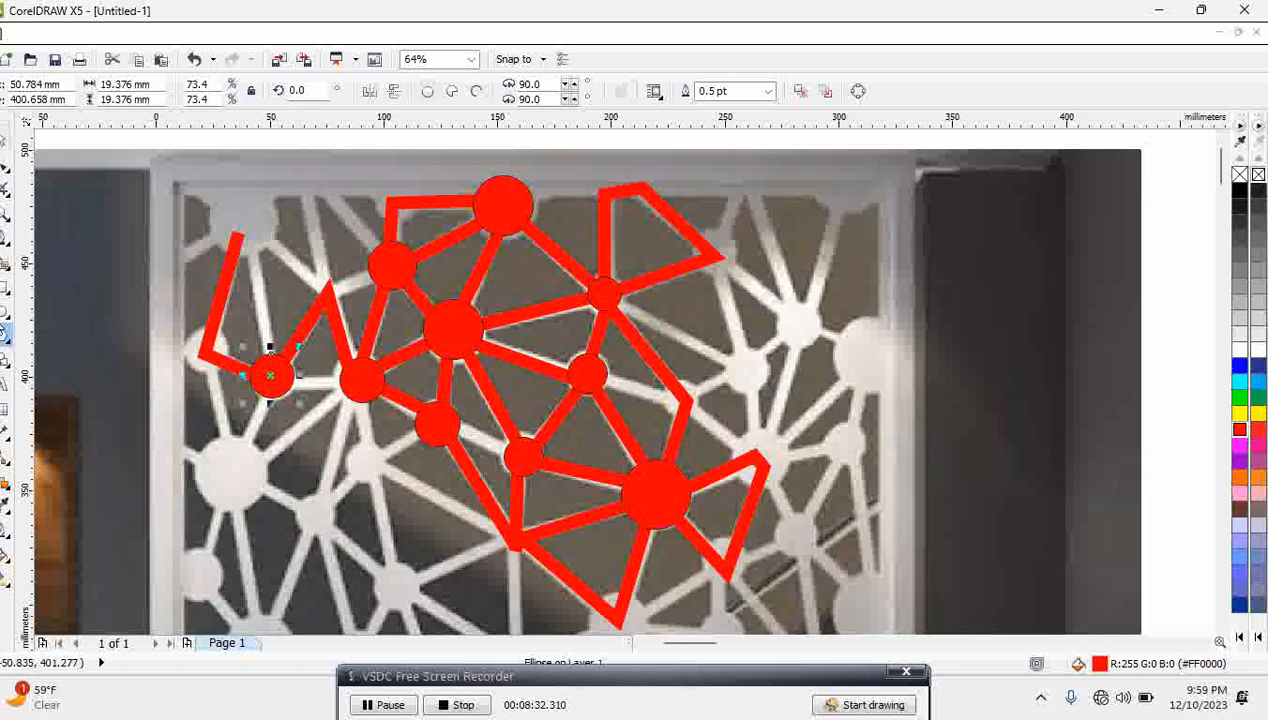
Draw a frame rectangle about 314 by 194 mm around the upper part of the lattice and give it a 12 pt outline.
click(6, 287)
drag(176, 182, 891, 622)
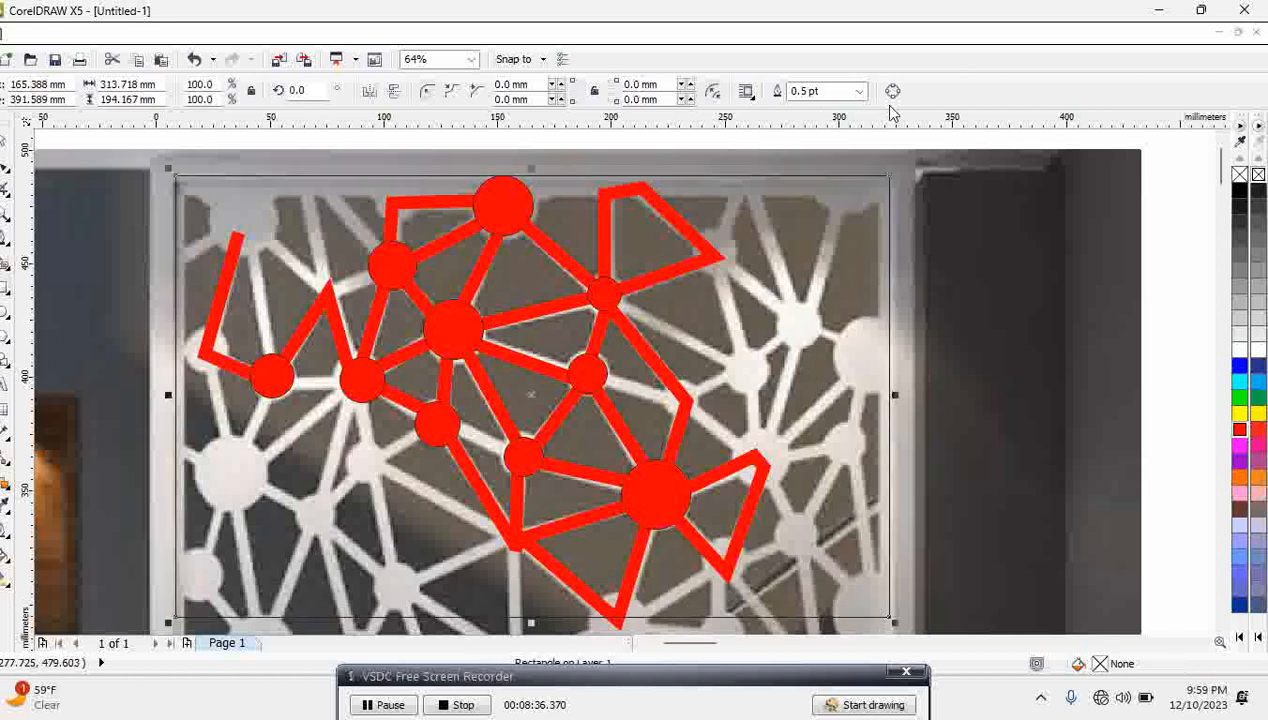
click(858, 91)
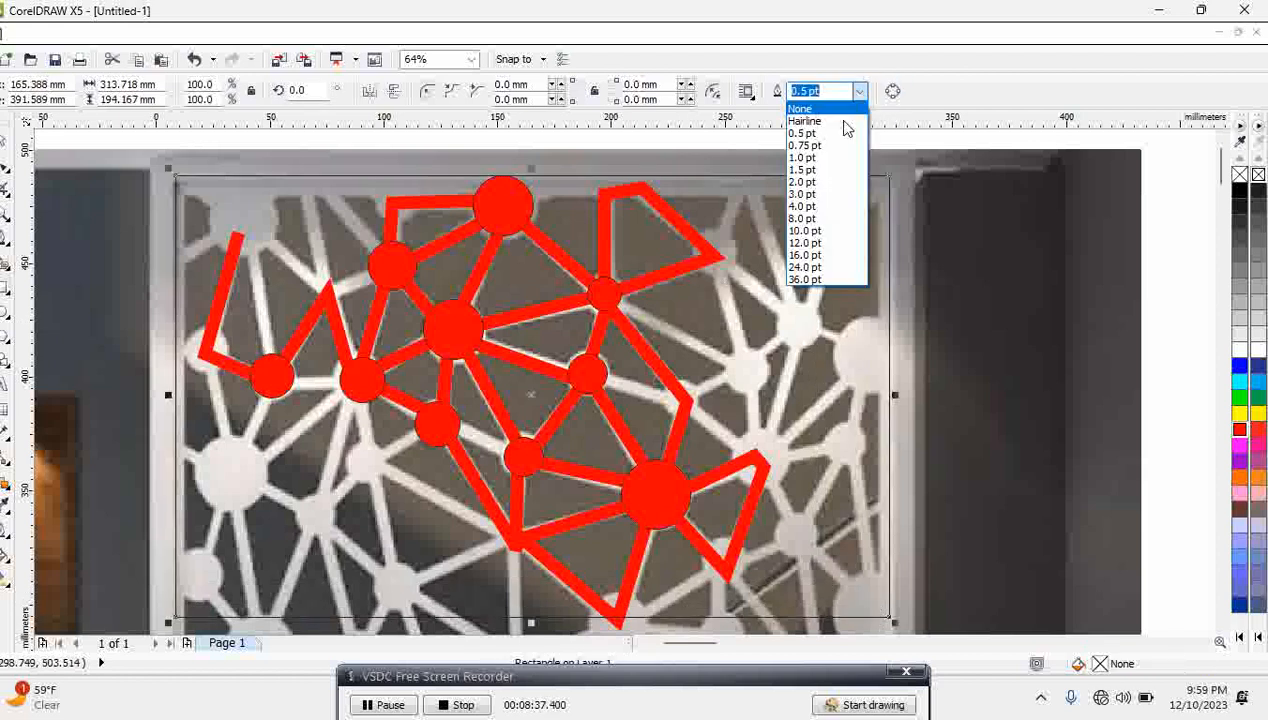
click(815, 244)
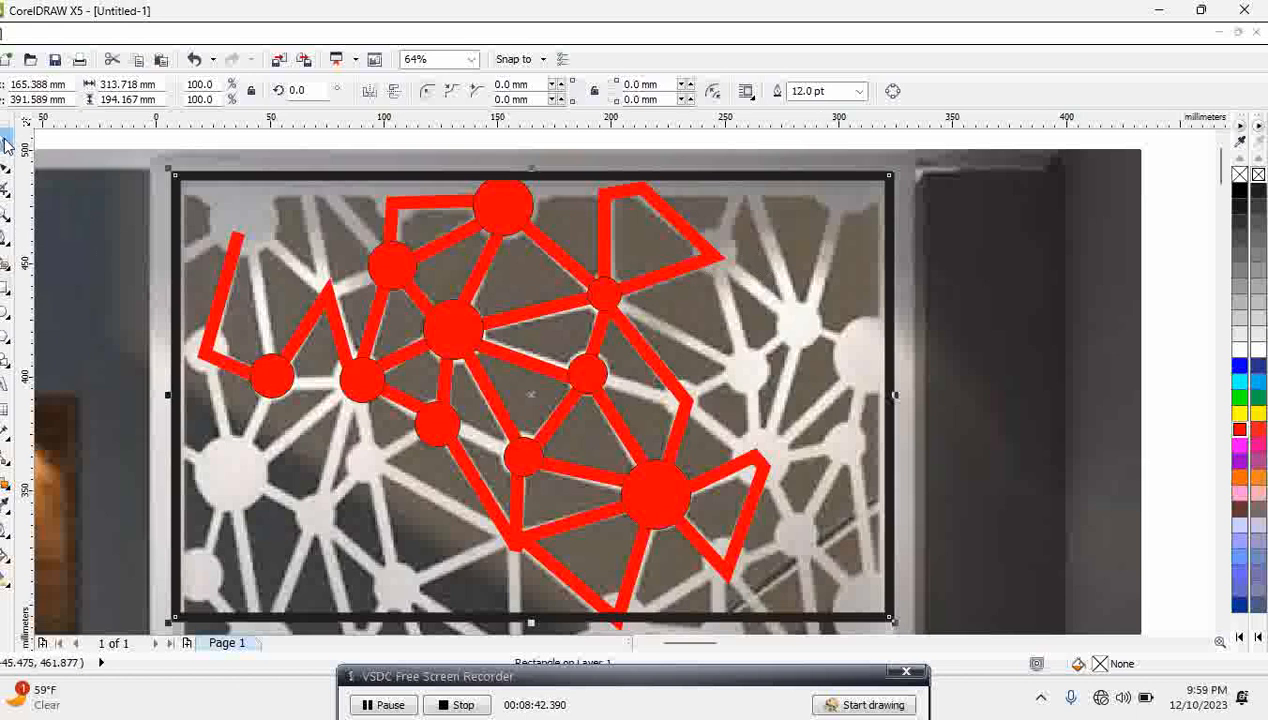
Bring the finished black lattice panel next to the reference photo and scale it down to about 370 by 740 mm.
scroll(48, 156, down, 5)
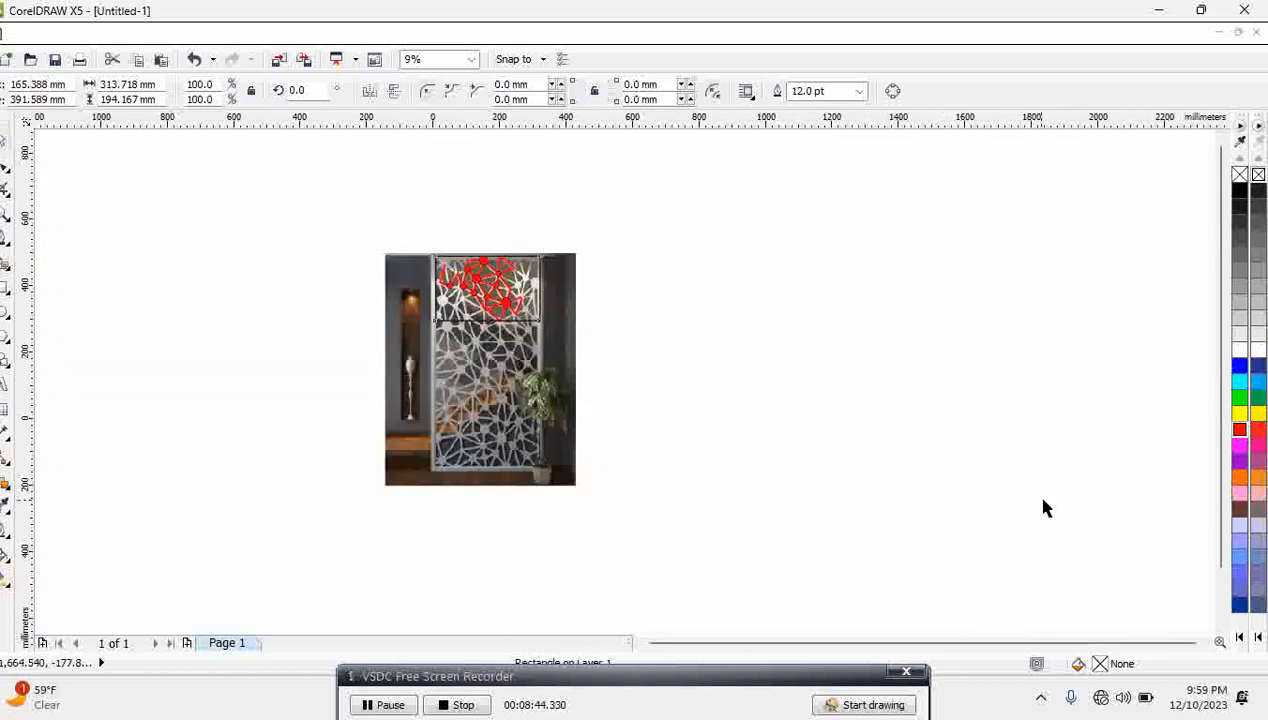
scroll(1043, 503, down, 1)
click(1205, 643)
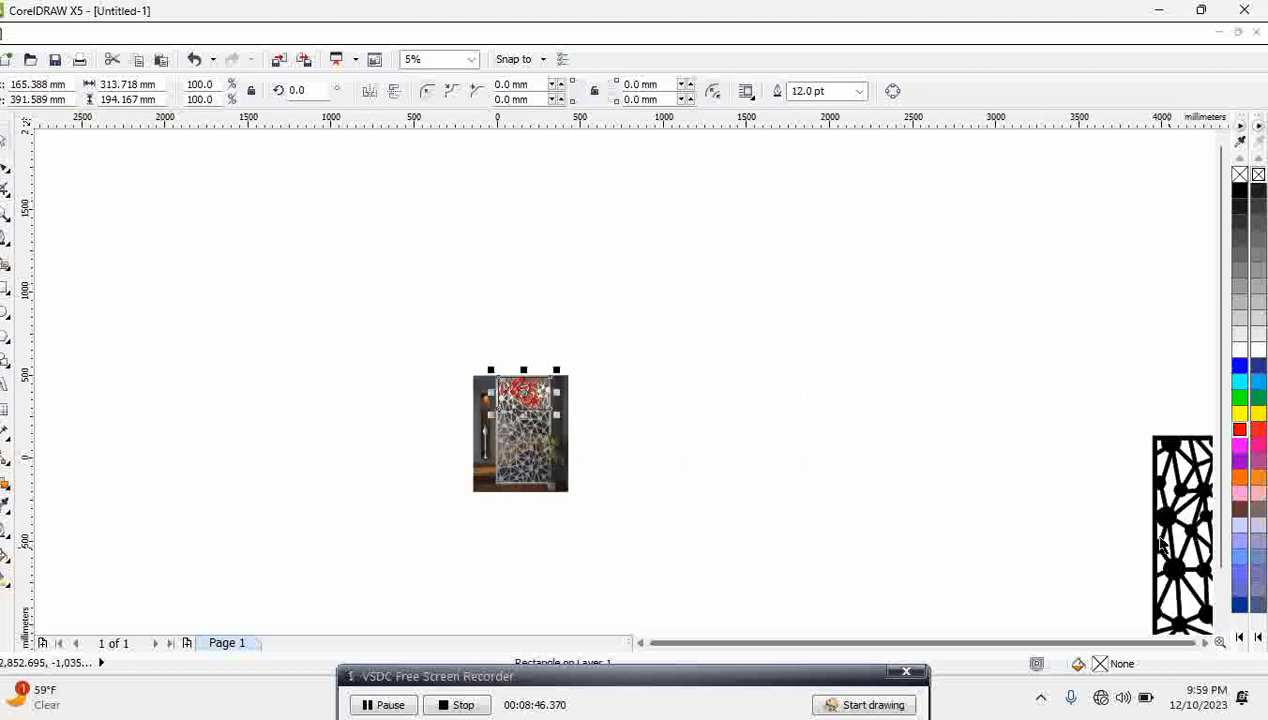
drag(1160, 545, 758, 393)
drag(712, 458, 552, 407)
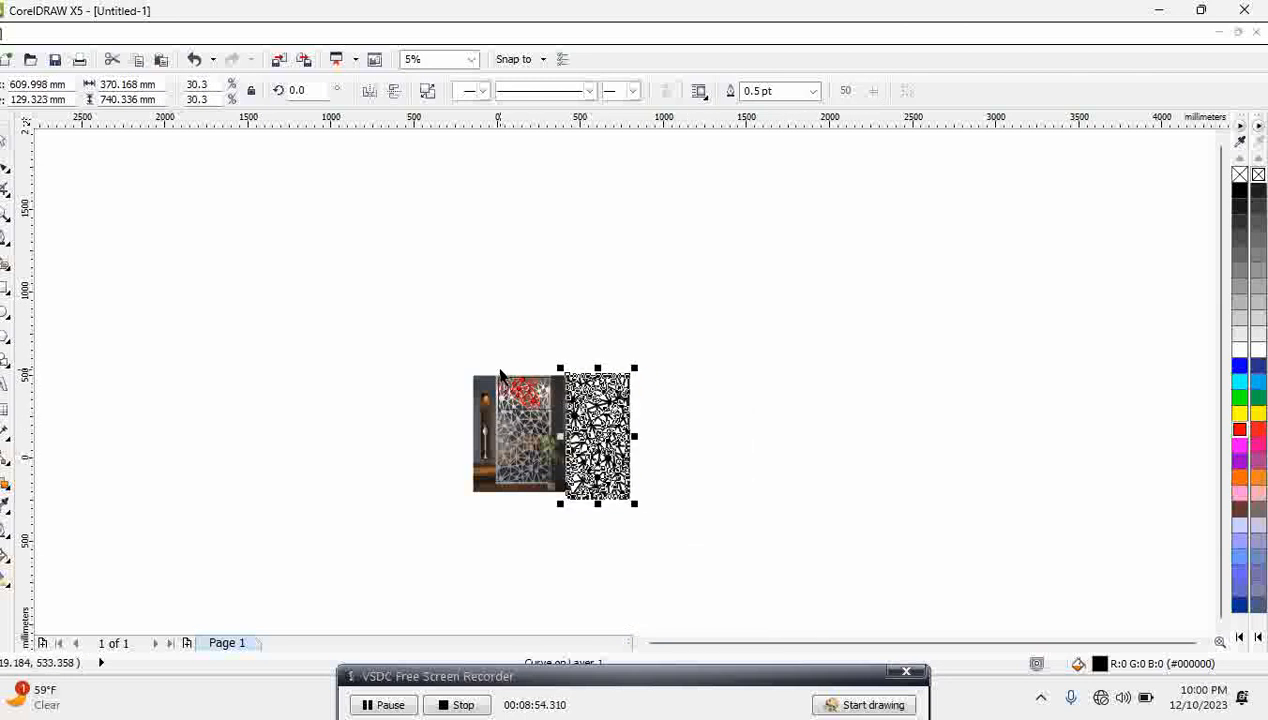
Fill the finished lattice panel with red, move it clear of the photo's right edge, and deselect it.
key(F2)
drag(495, 366, 669, 508)
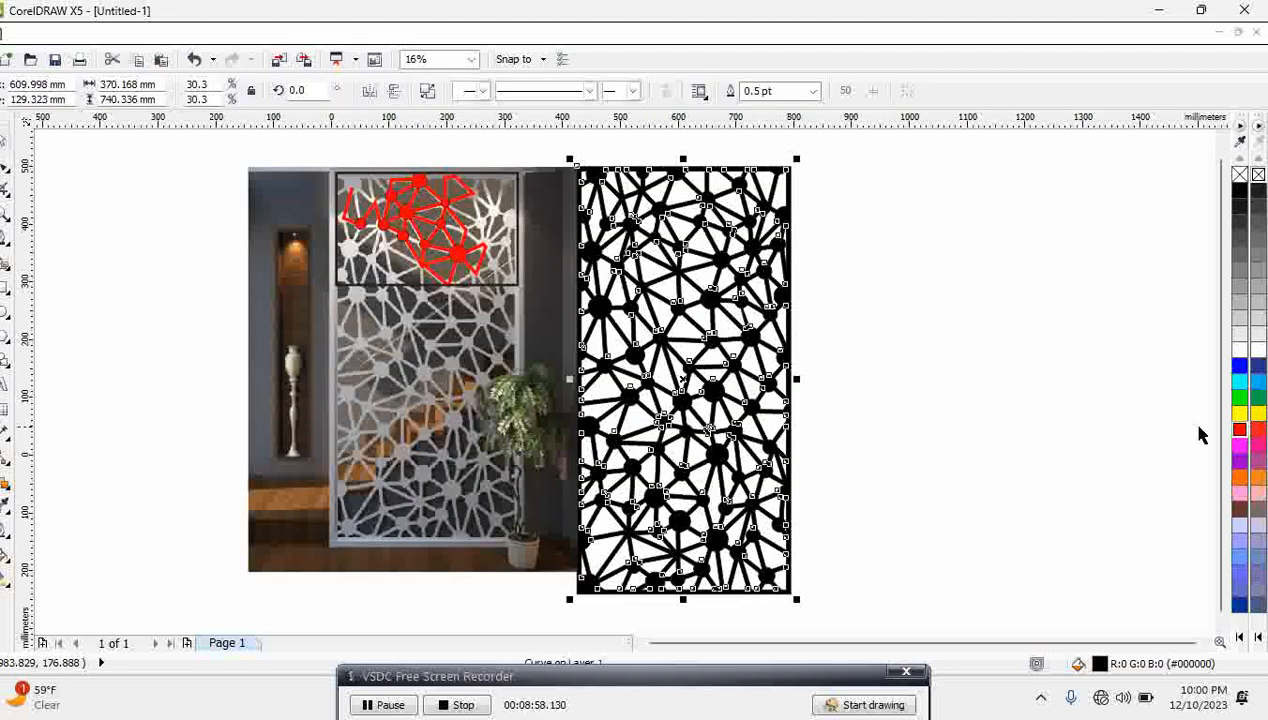
click(1239, 429)
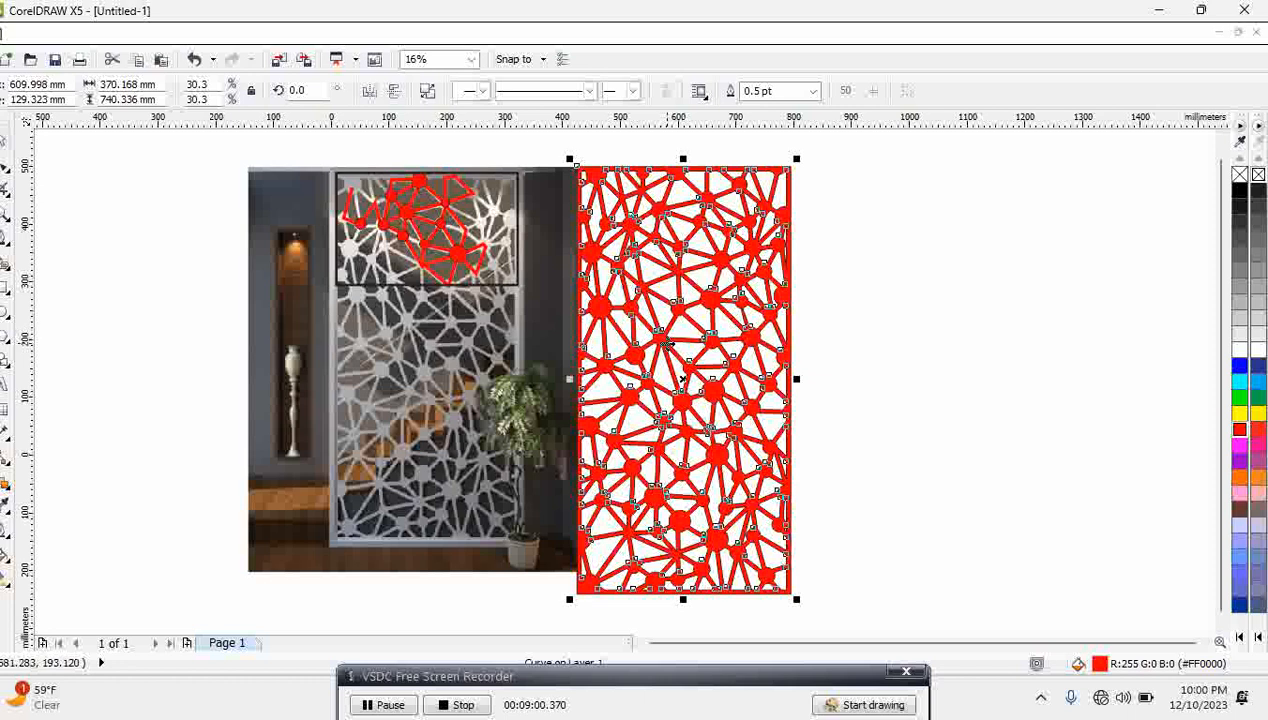
drag(667, 343, 724, 345)
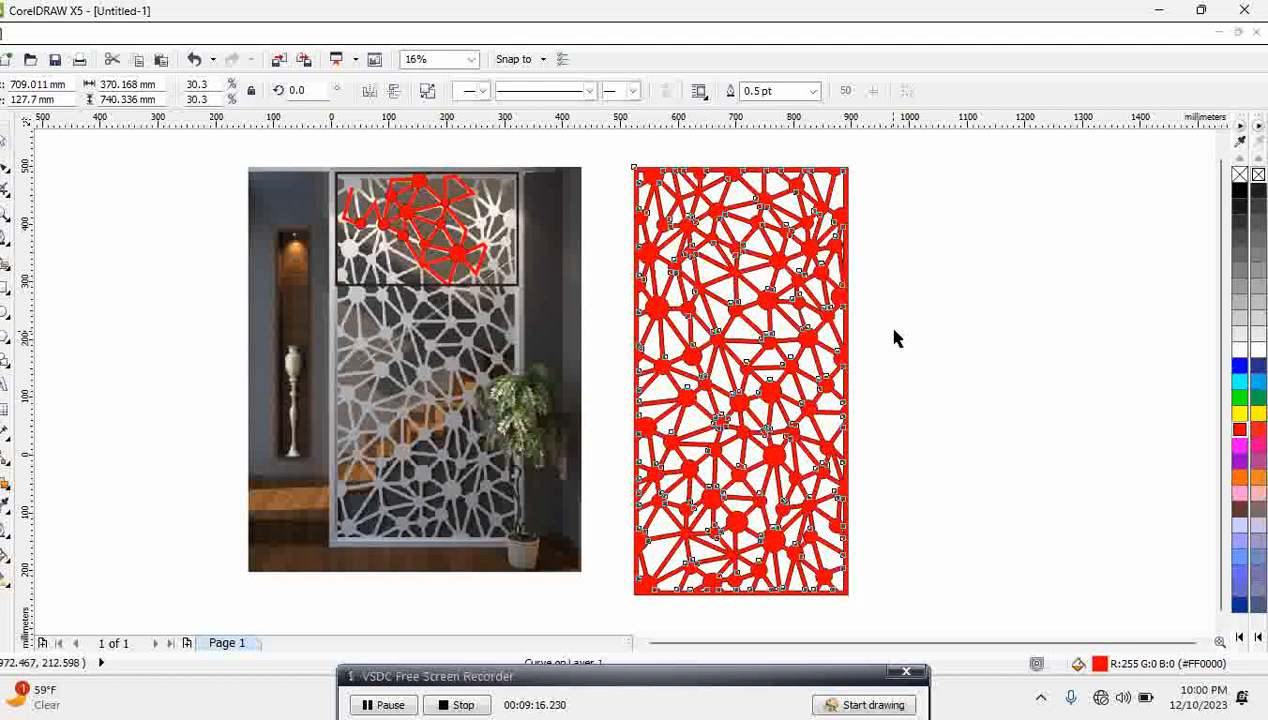
click(925, 345)
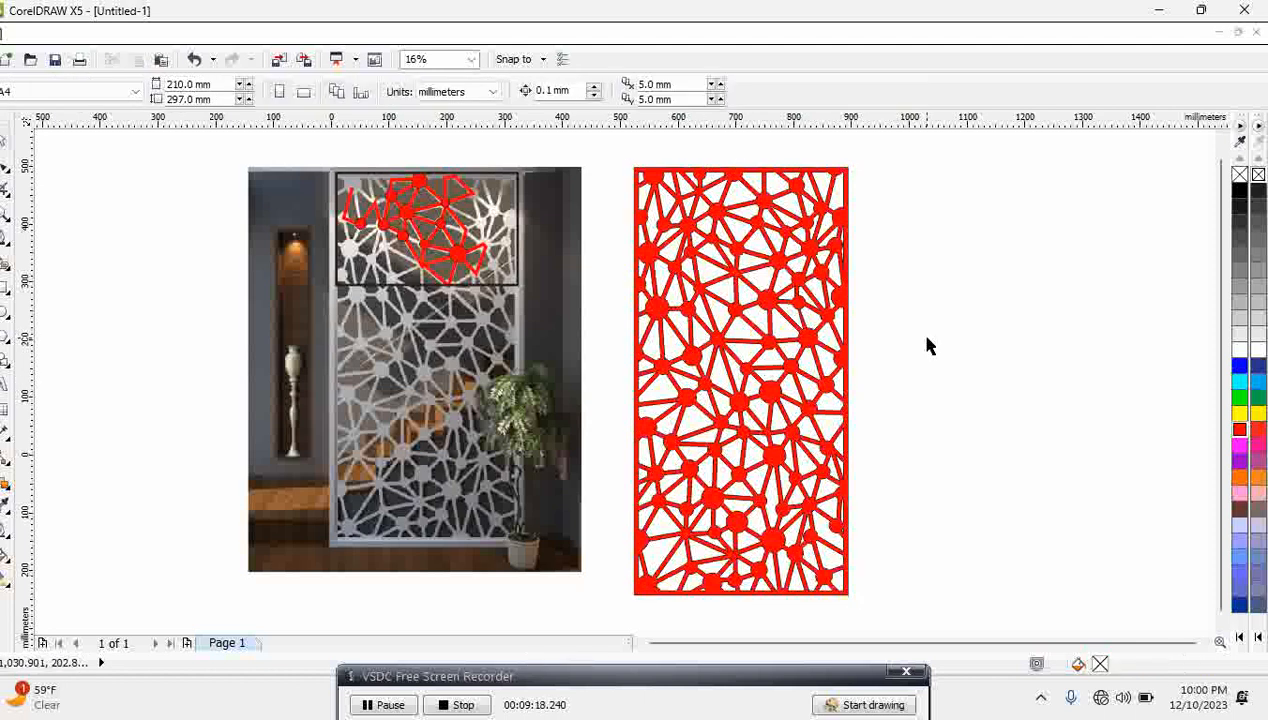